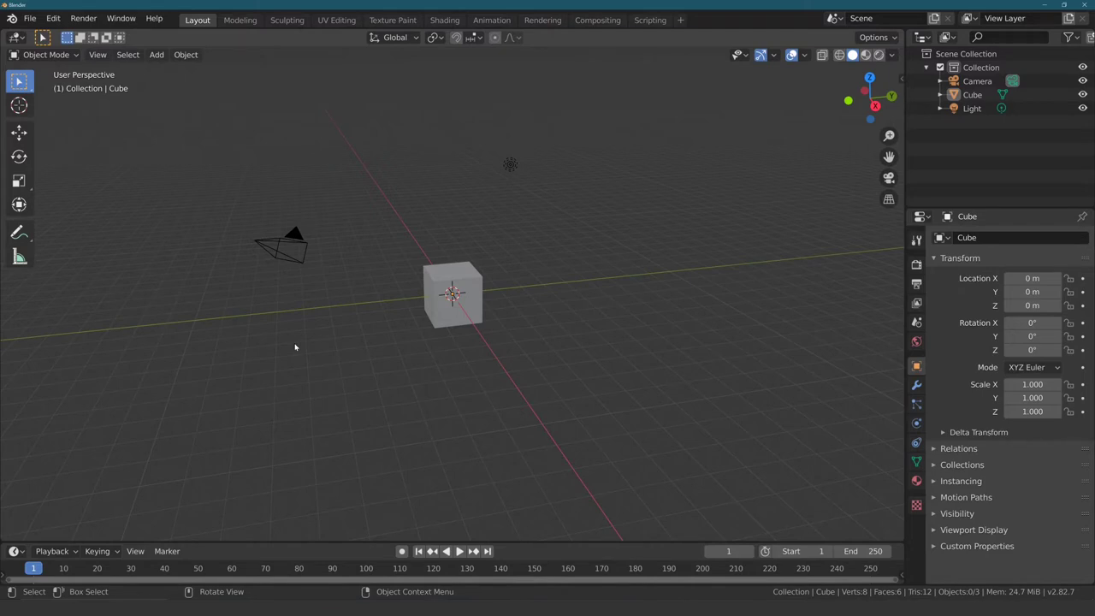
Step: Select the default cube, then orbit and zoom to a close near-front view of it
left_click(443, 286)
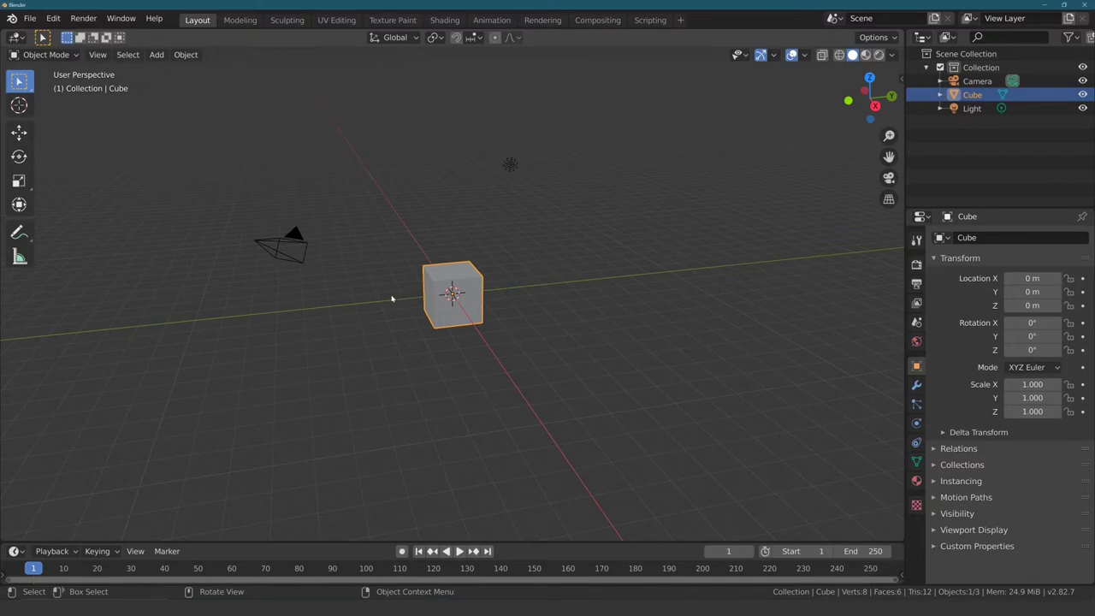
mouse_move(387, 292)
middle_mouse_down()
mouse_move(423, 288)
mouse_move(499, 321)
middle_mouse_up()
scroll(422, 288, "up", 2)
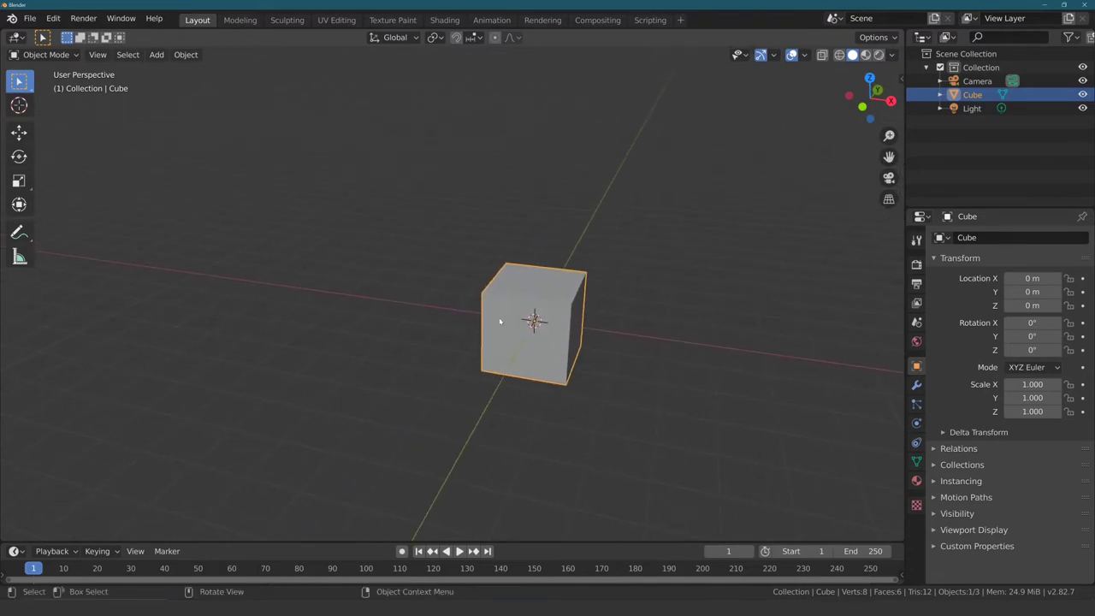
Step: Grab the cube along X by 2 m so Location X reads 2 m
key("g")
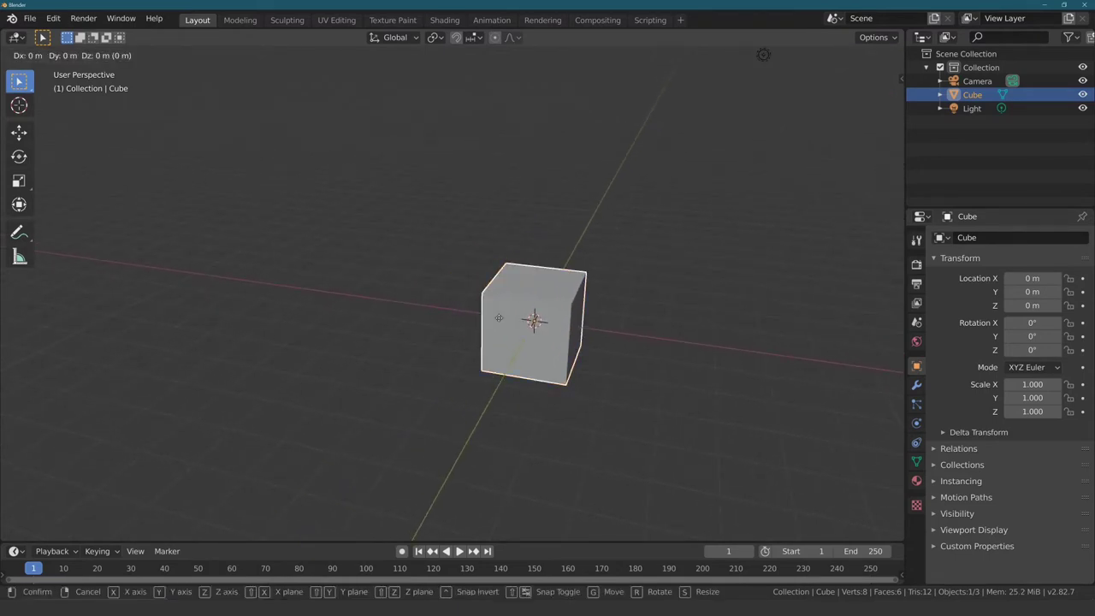
type("x")
type("2")
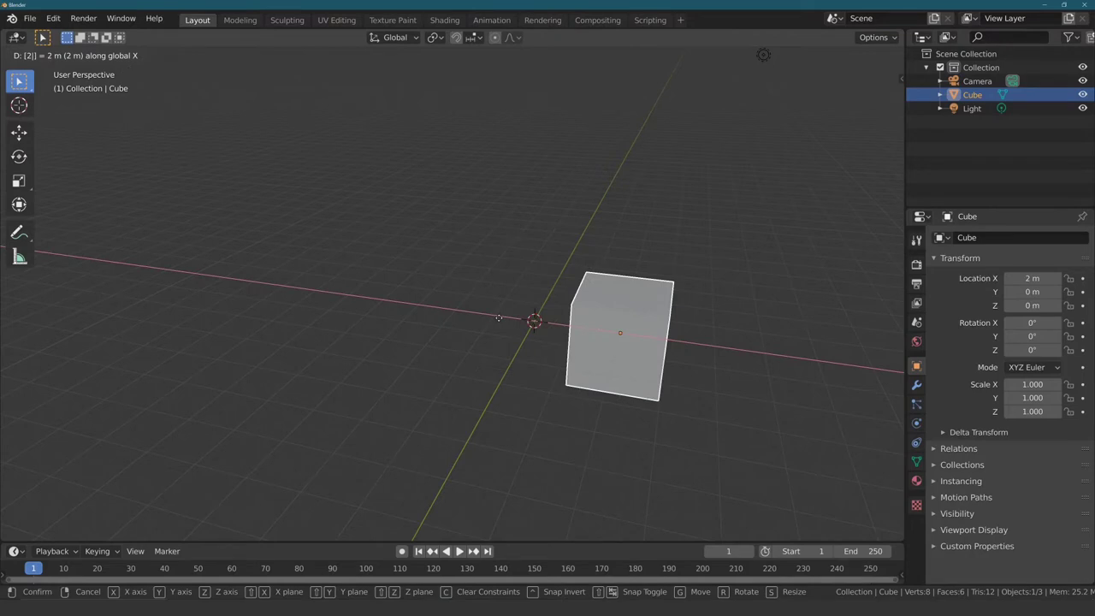
key("Return")
mouse_move(501, 319)
middle_mouse_down()
mouse_move(471, 296)
mouse_move(537, 315)
middle_mouse_up()
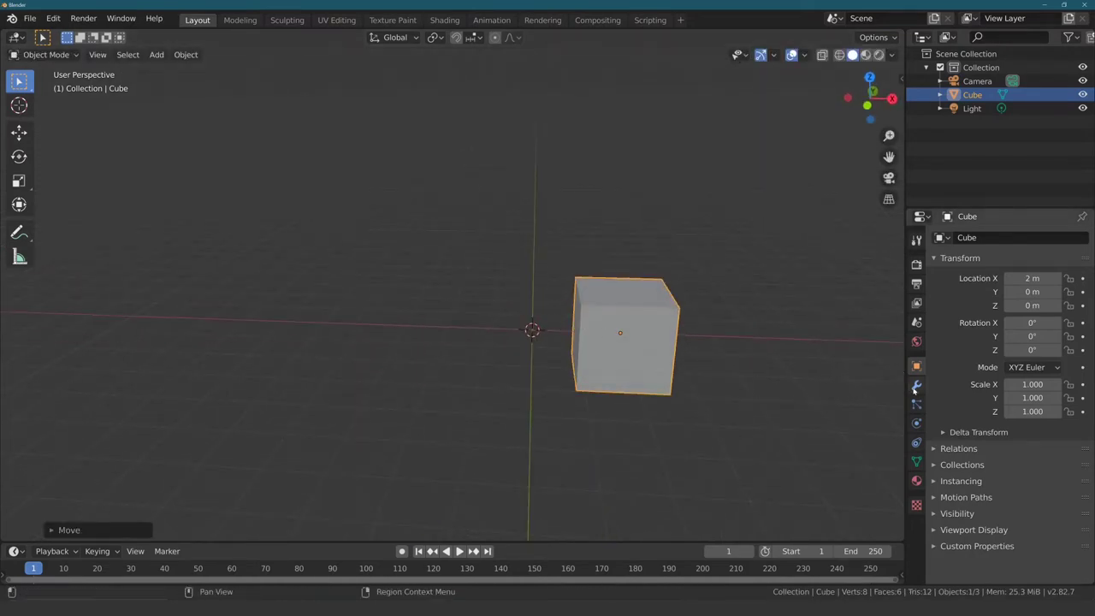
Step: Add a Mirror modifier on X with merge 0.001 m from the Modifier properties
left_click(916, 386)
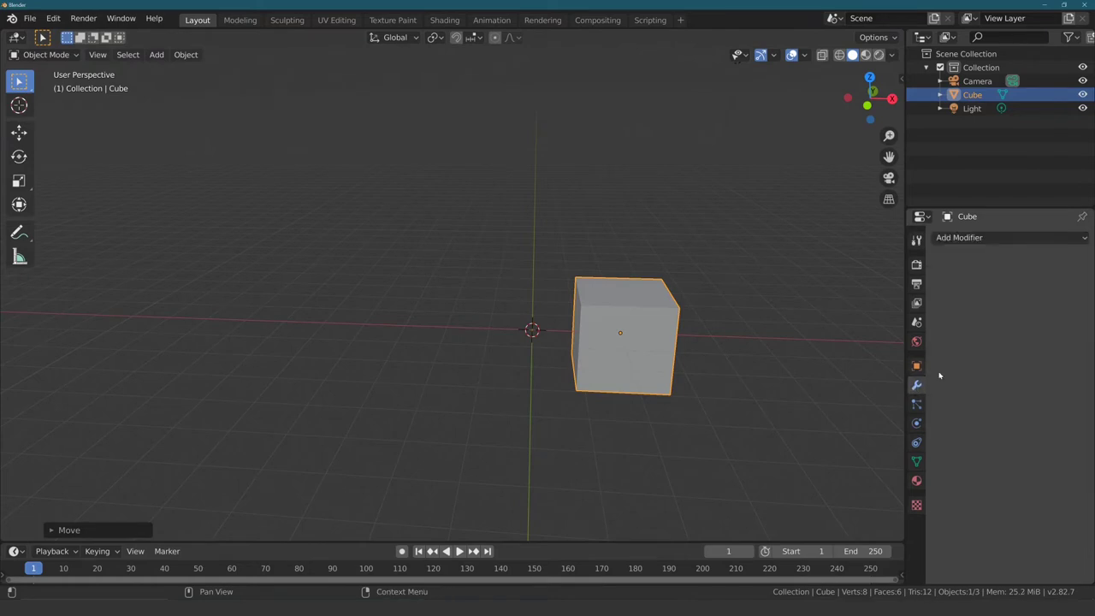
left_click(970, 240)
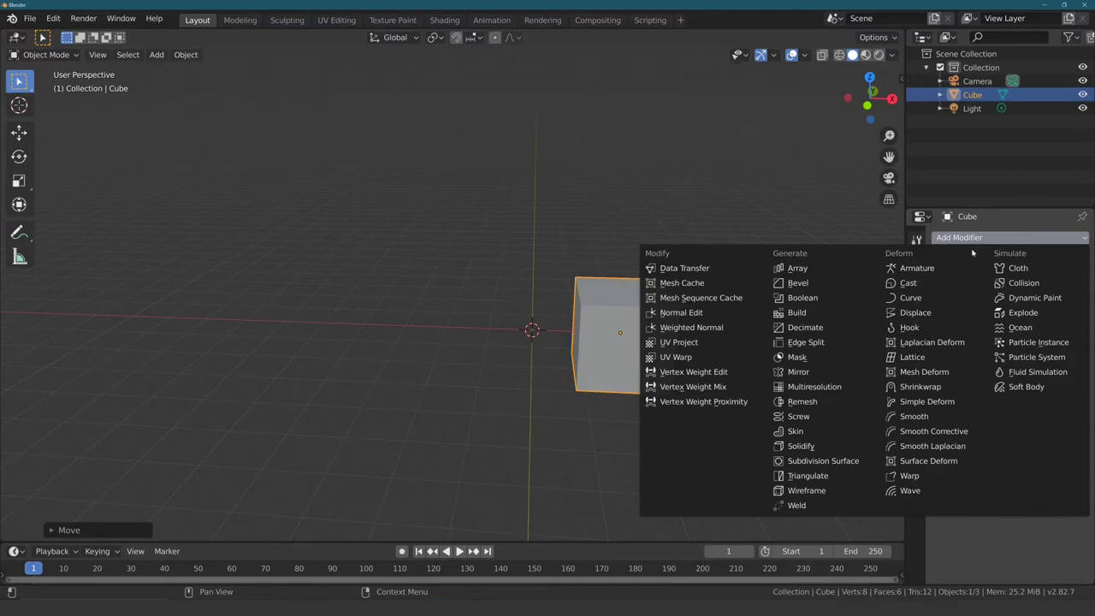
left_click(796, 373)
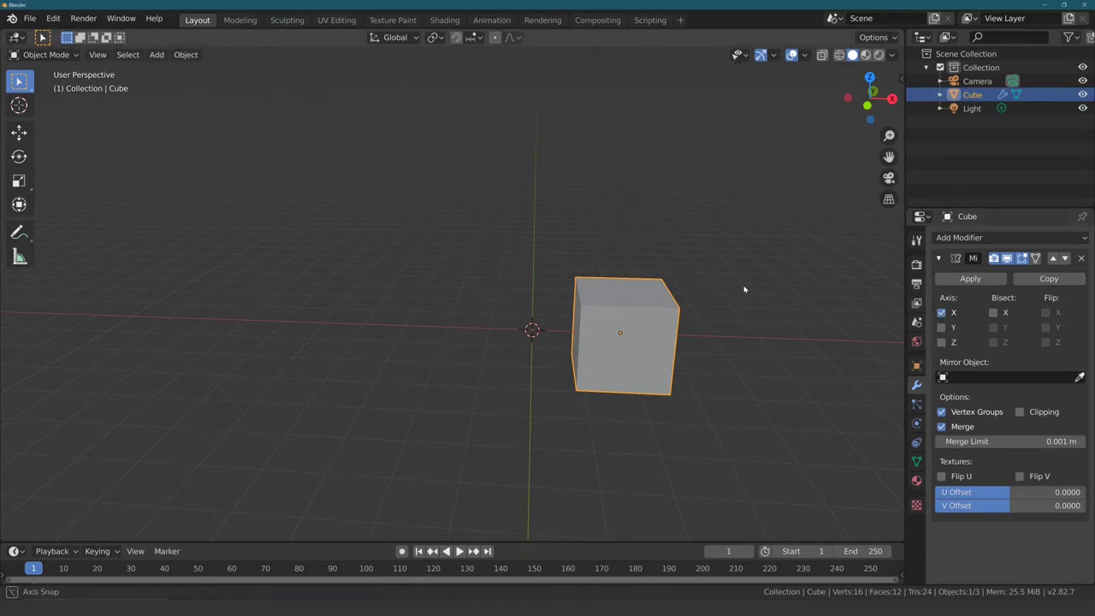
Step: Apply the cube's location with Ctrl+A so a mirrored second cube appears across X
mouse_move(742, 291)
middle_mouse_down()
mouse_move(533, 286)
mouse_move(641, 305)
mouse_move(749, 291)
middle_mouse_up()
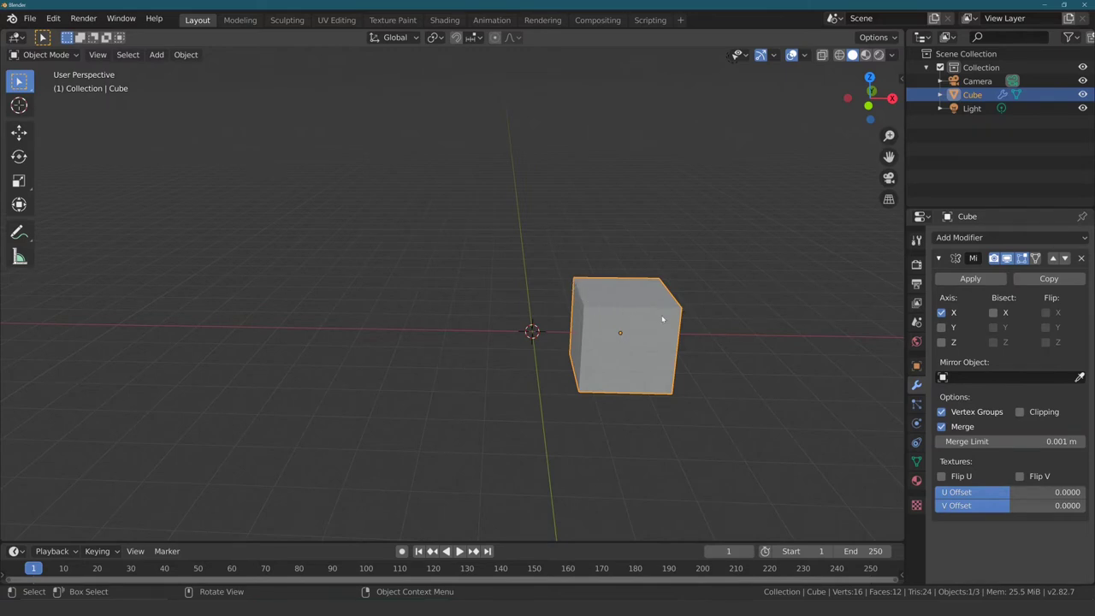
mouse_move(551, 296)
middle_mouse_down()
mouse_move(542, 300)
mouse_move(625, 335)
middle_mouse_up()
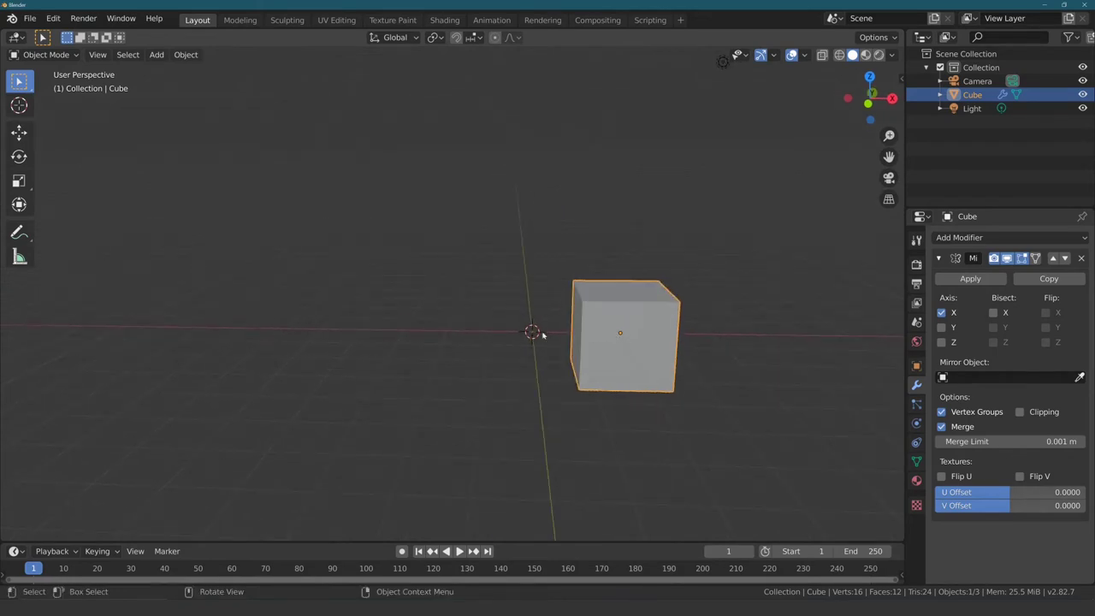
key("ctrl+a")
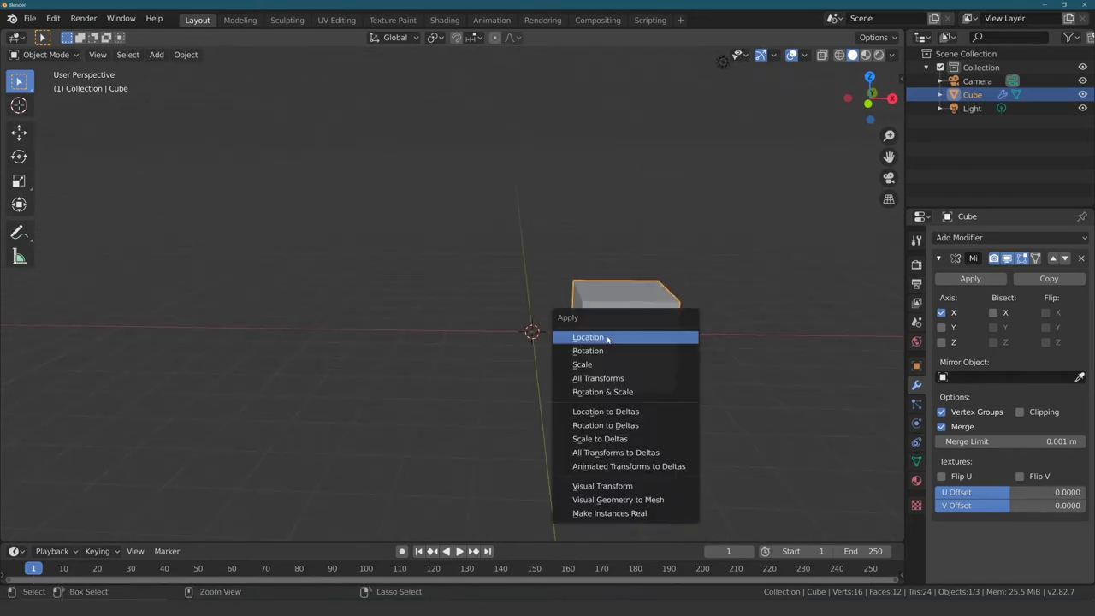
left_click(607, 339)
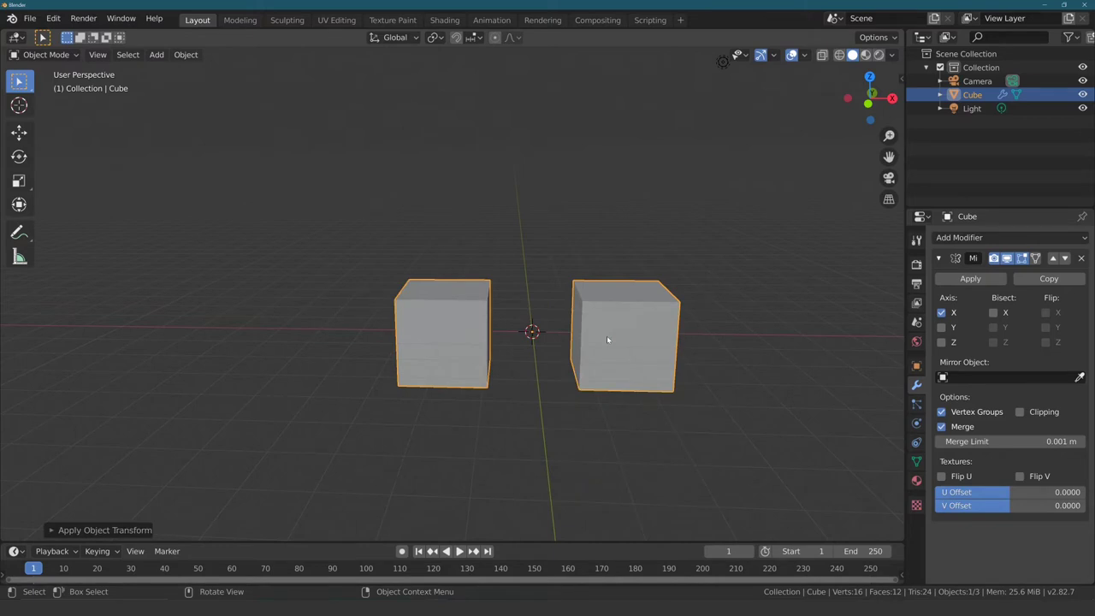
middle_click_drag(606, 338, 532, 334)
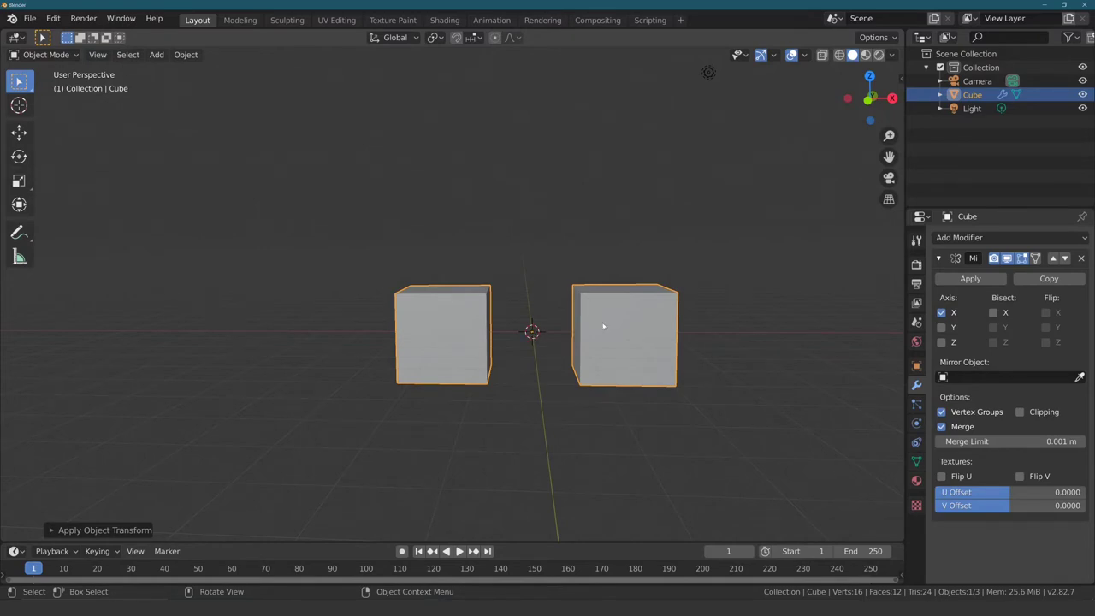
Step: Move the mirrored cube pair up and right, then inspect it in side and front orthographic views
key("g")
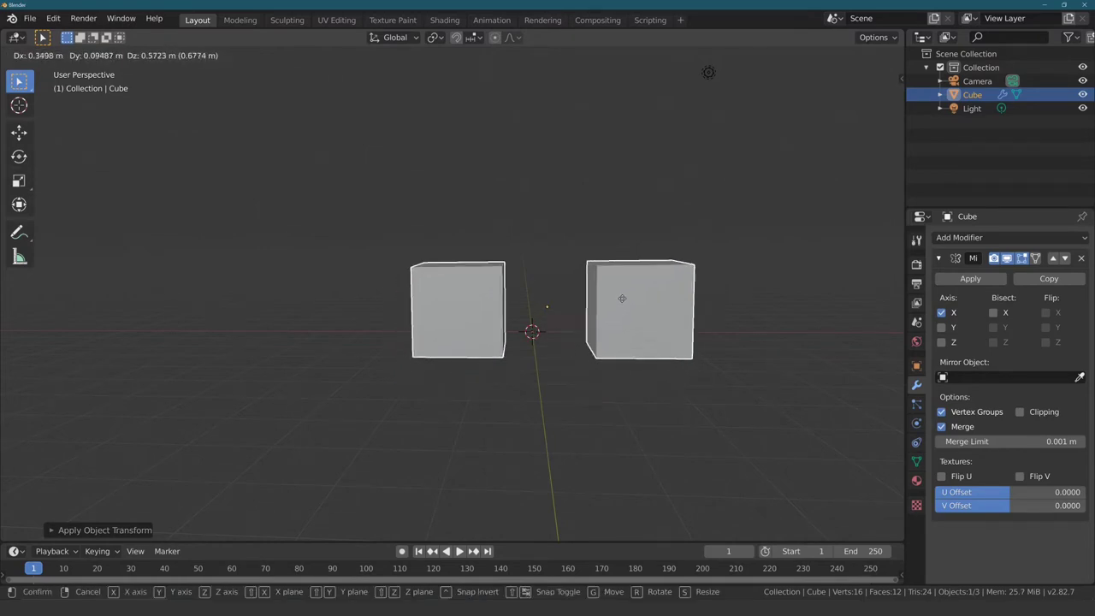
left_click(743, 244)
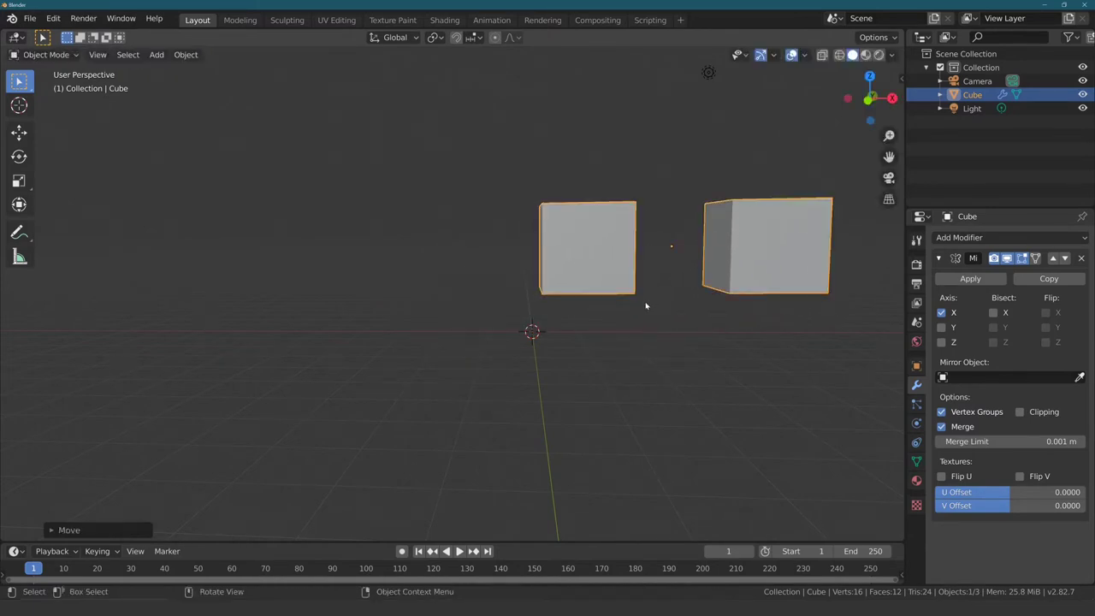
middle_click_drag(646, 305, 671, 249)
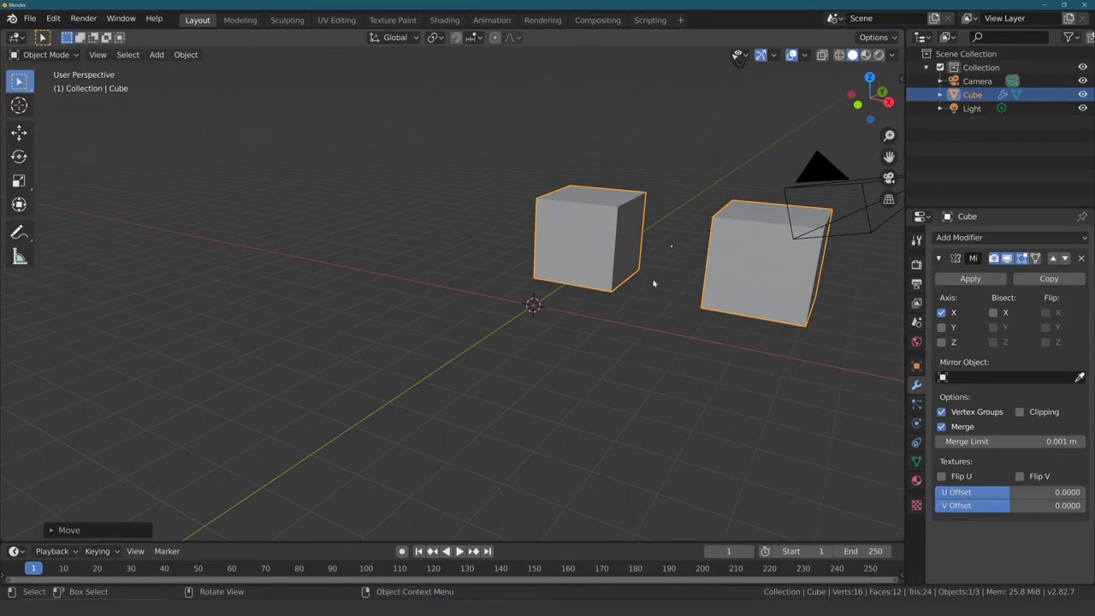
key("KP_3")
key("KP_1")
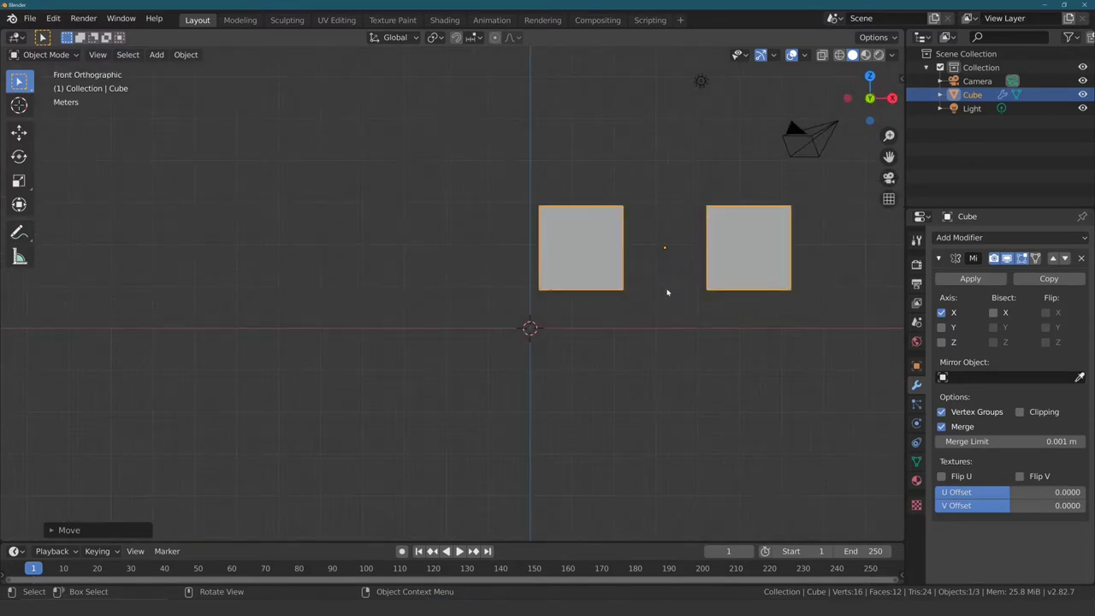
mouse_move(679, 289)
middle_mouse_down("shift")
mouse_move(539, 316)
mouse_move(533, 305)
middle_mouse_up("shift")
scroll(539, 315, "up", 3)
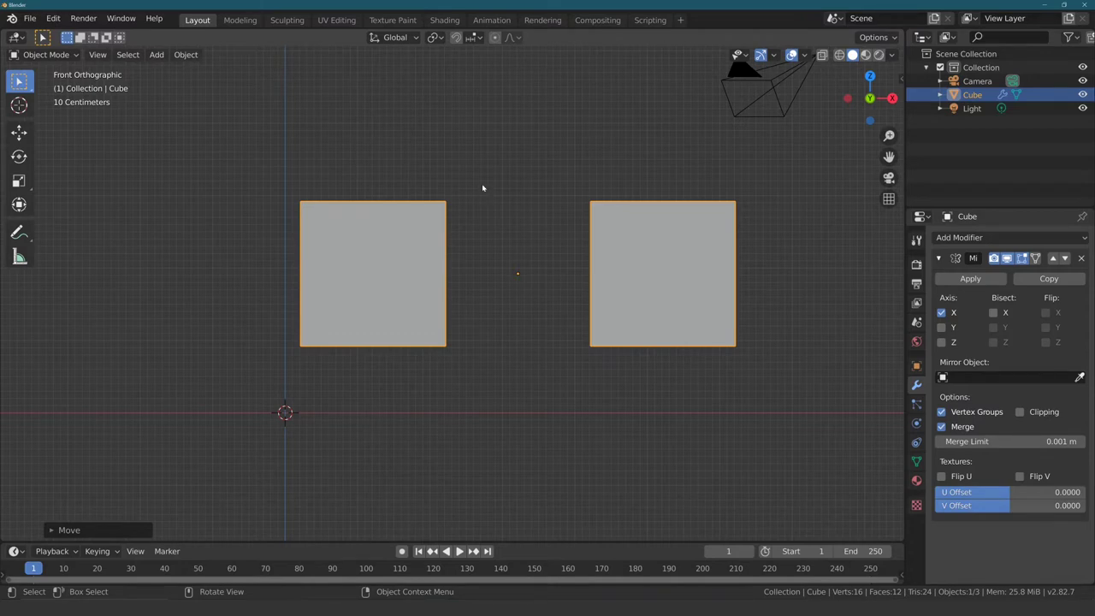
middle_click_drag(533, 281, 512, 301)
left_click(644, 277)
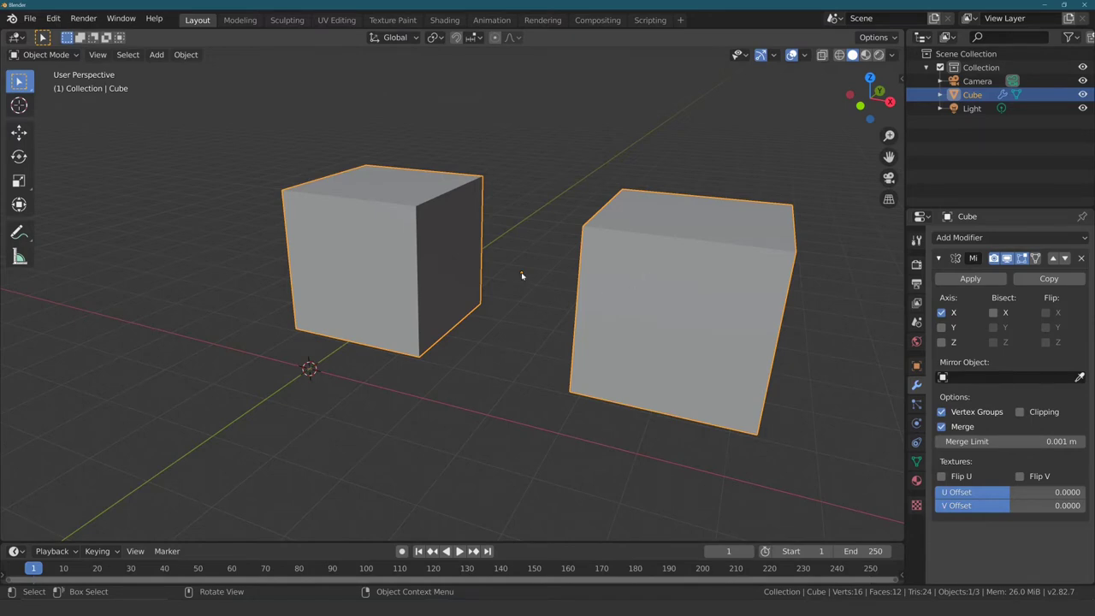
Step: Clear the pair's location with Alt+G so it sits centred on the world origin
middle_click_drag(519, 275, 596, 262)
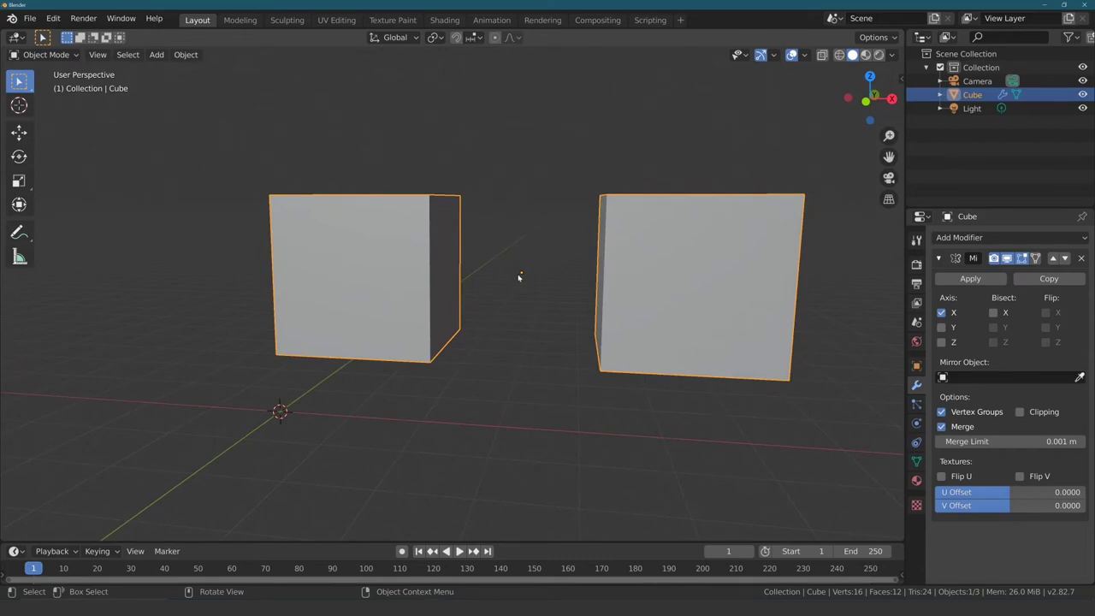
middle_click_drag(557, 320, 547, 330)
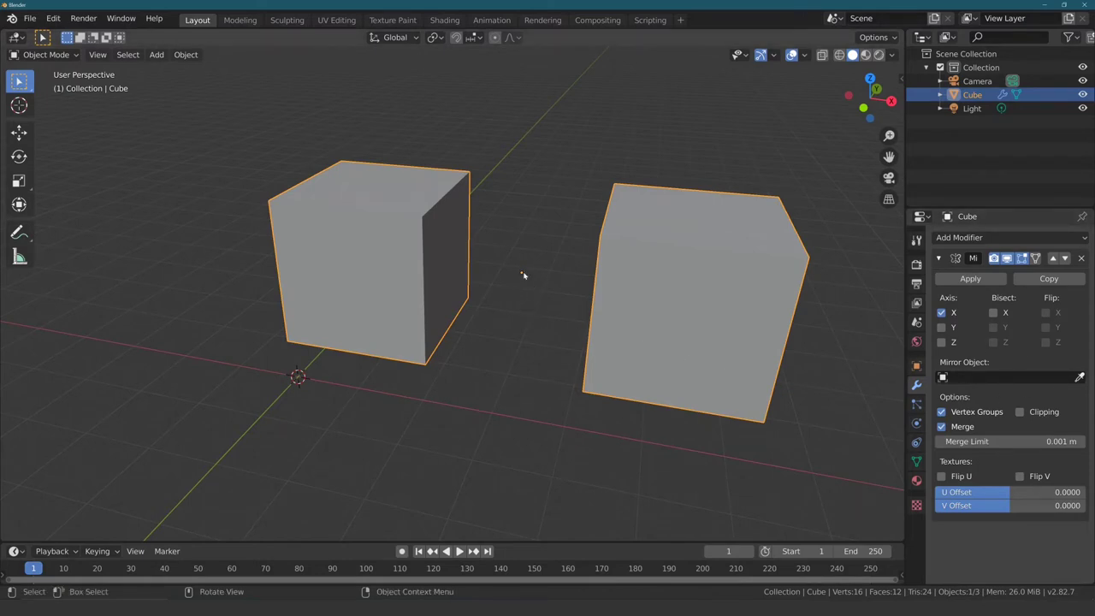
mouse_move(520, 322)
middle_mouse_down("alt")
mouse_move(518, 298)
mouse_move(495, 295)
middle_mouse_up("alt")
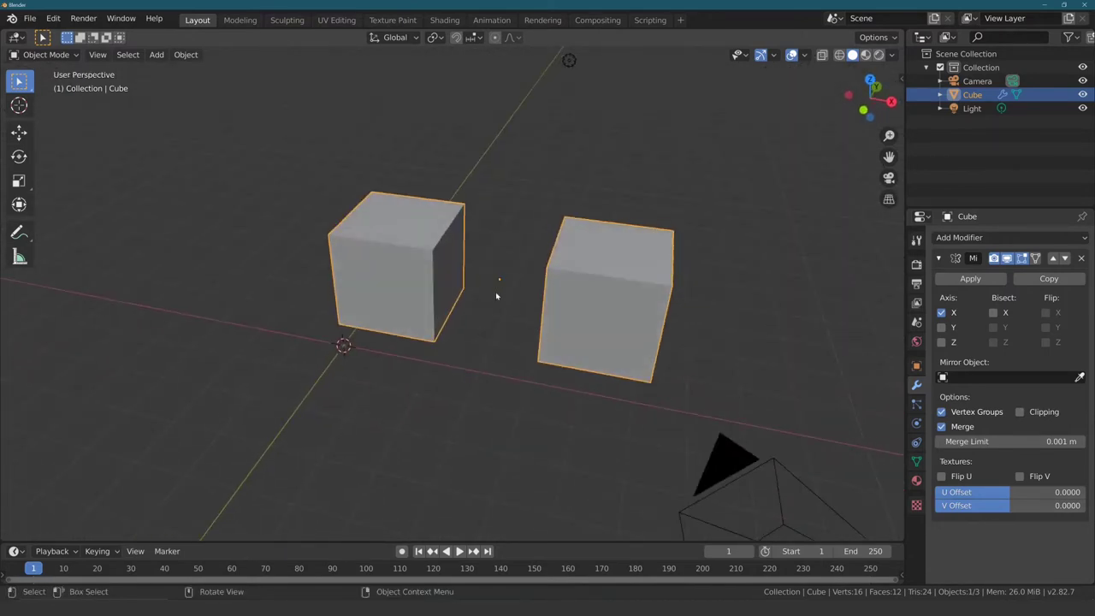
middle_click_drag(435, 333, 437, 331, "alt")
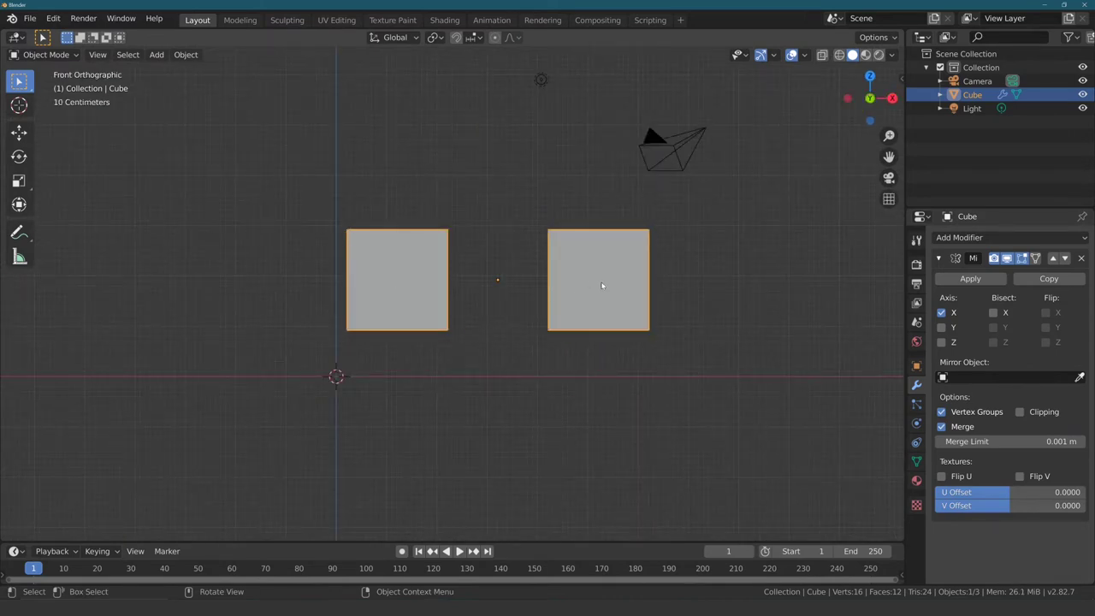
key("alt+g")
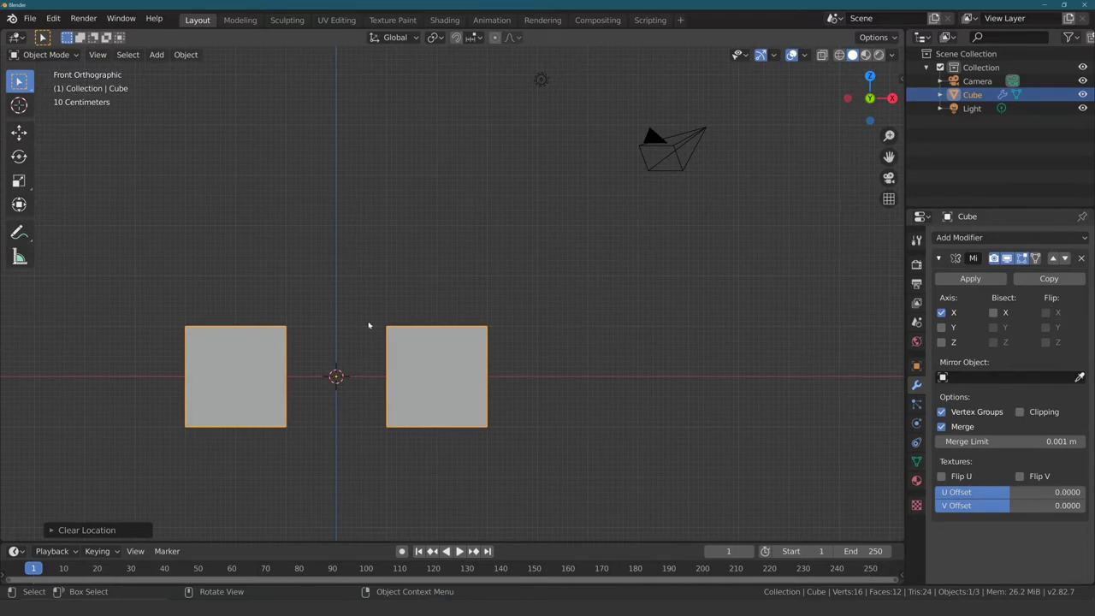
middle_click_drag(274, 305, 471, 227, "shift")
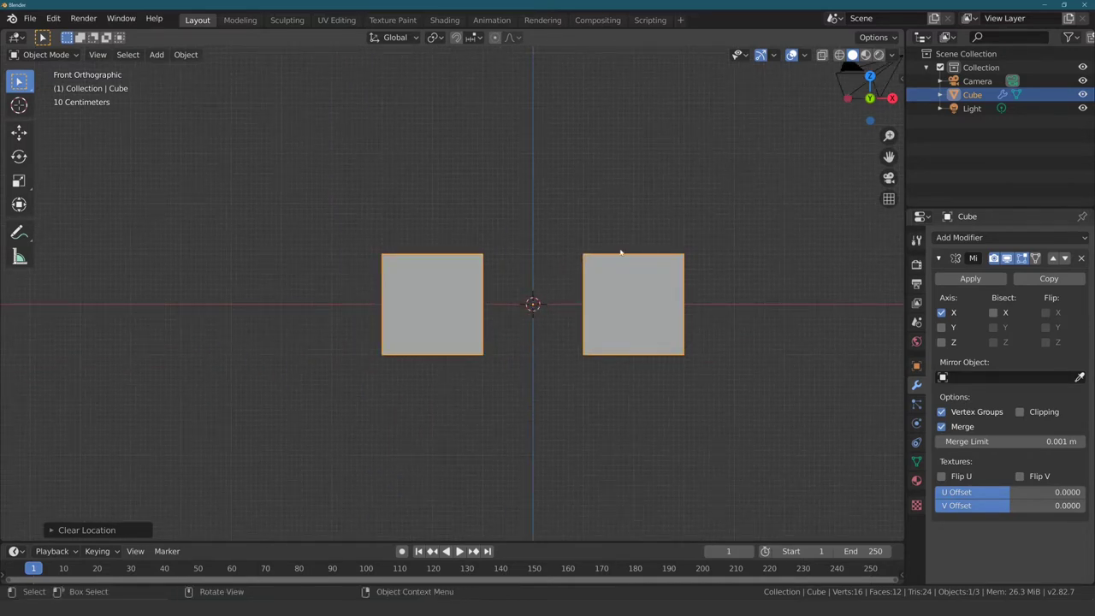
middle_click_drag(523, 240, 494, 274)
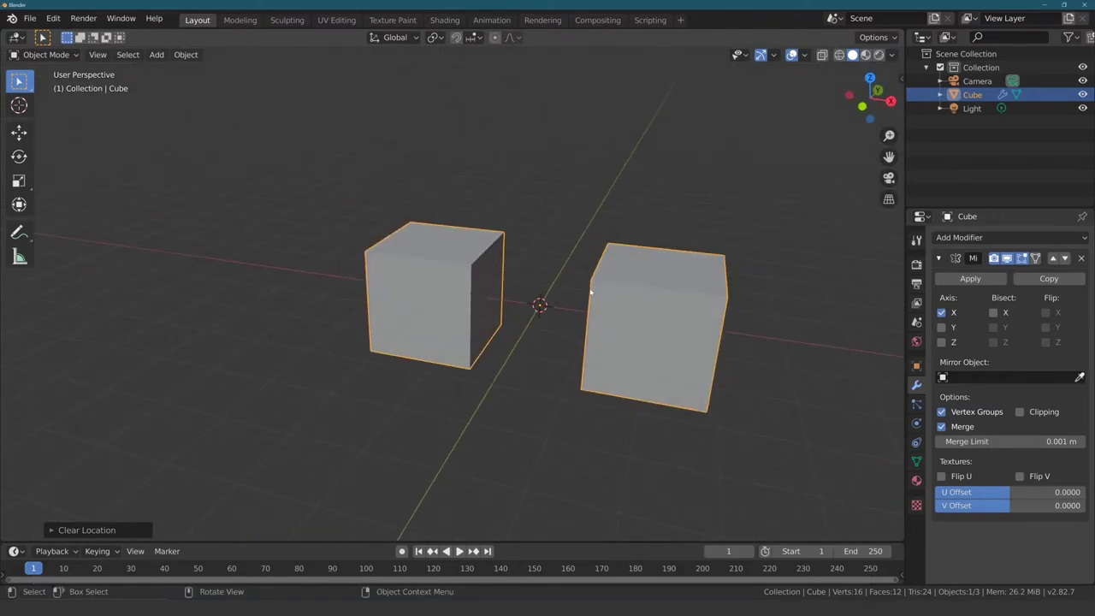
Step: In Edit Mode with face select, delete only the cube's inner face, undoing a mistaken vertex delete
key("Tab")
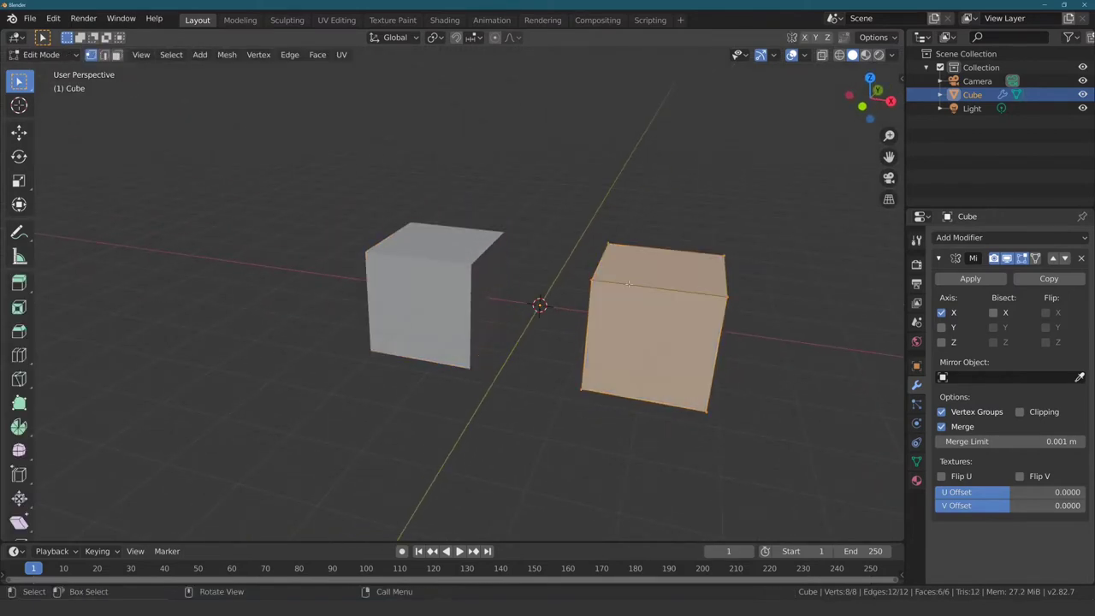
middle_click_drag(559, 264, 573, 305)
key("3")
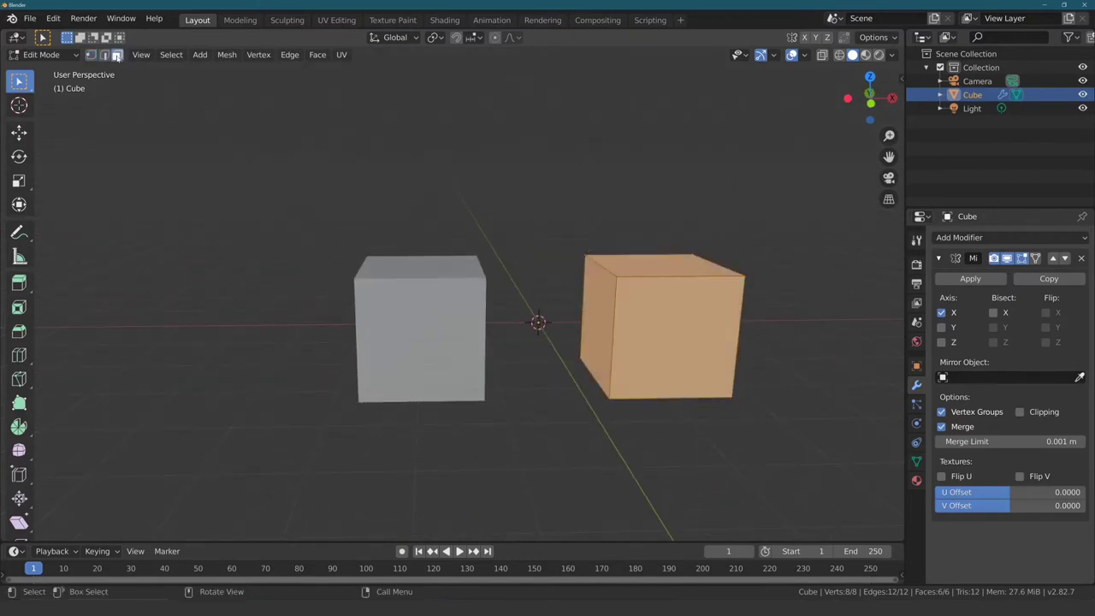
left_click(594, 325)
key("x")
left_click(590, 308)
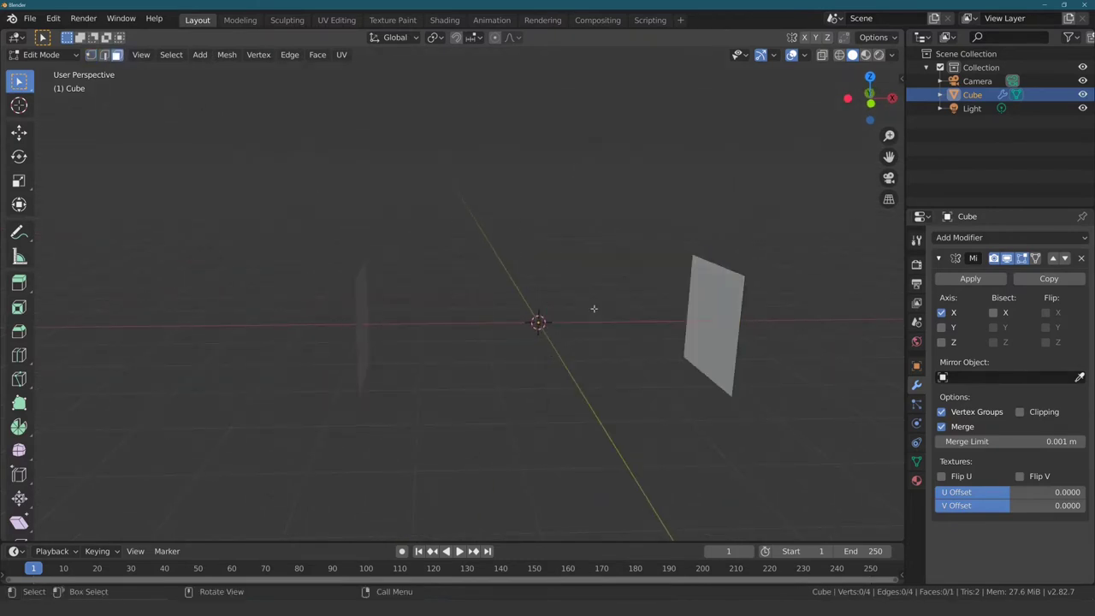
key("ctrl+z")
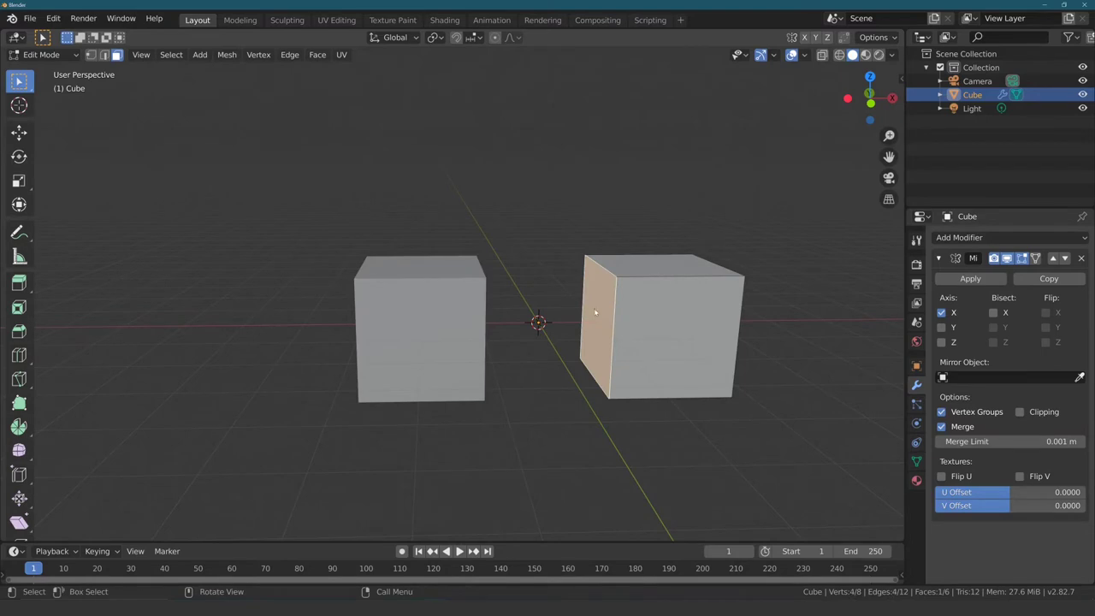
key("x")
left_click(590, 340)
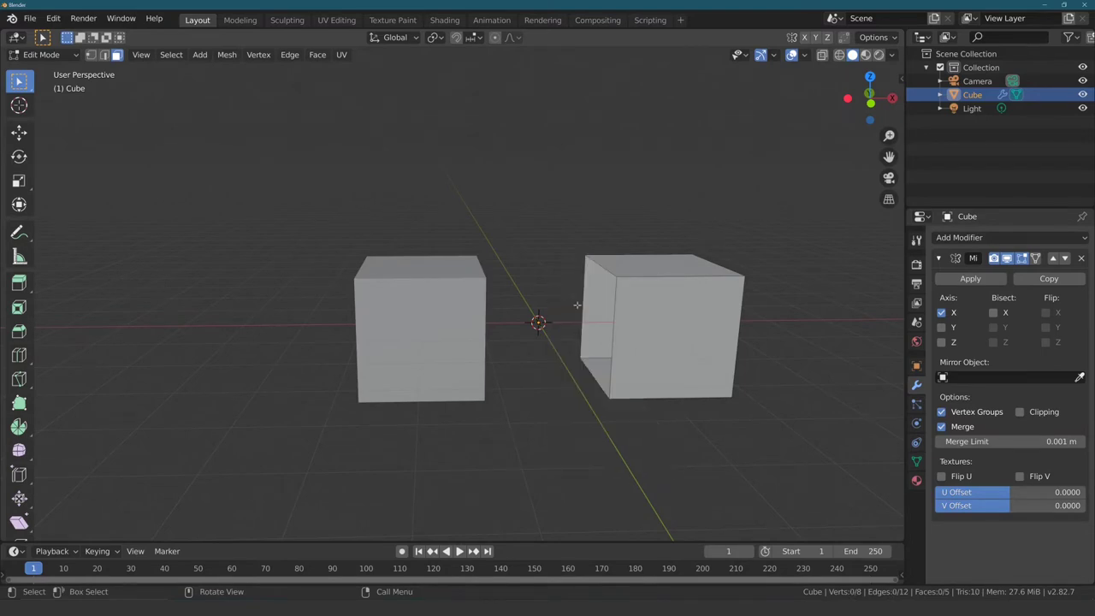
Step: Switch to vertex select and box-select the inner top and bottom vertices
left_click(90, 54)
left_click_drag(565, 233, 617, 286)
left_click_drag(562, 344, 627, 425, "shift")
middle_click_drag(627, 425, 543, 349)
Step: In front view, move the inner edge to the centre and scale the top edge inward
key("KP_1")
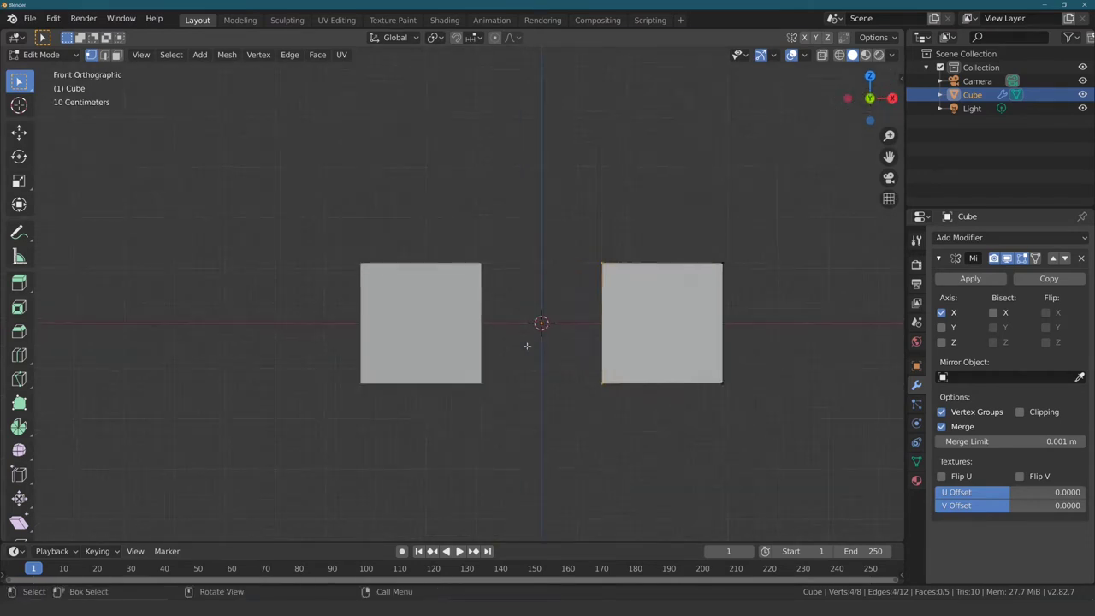
scroll(554, 334, "up", 2)
key("g")
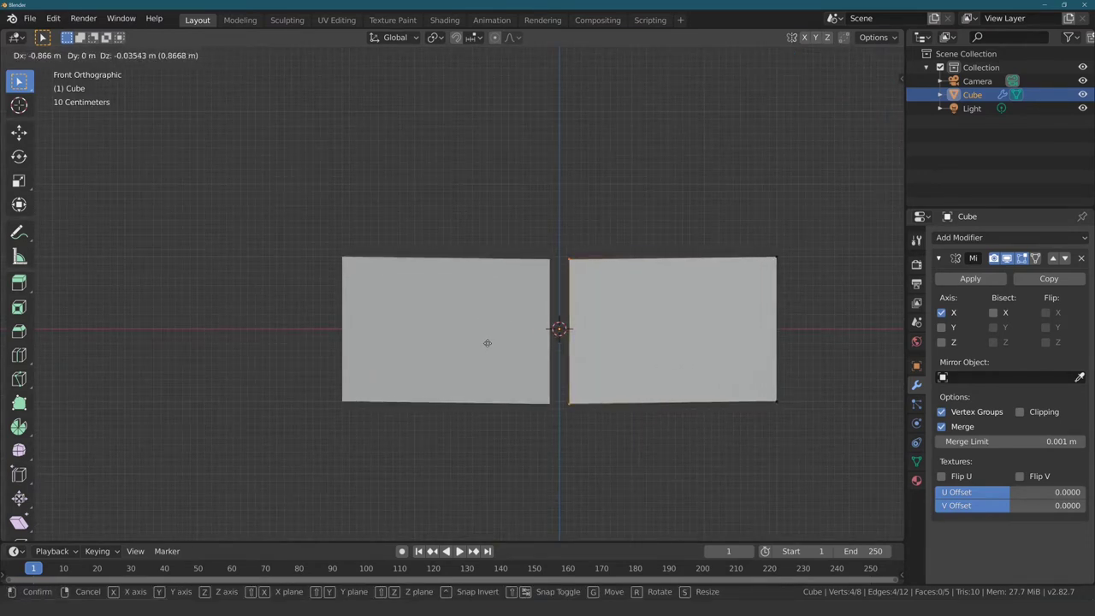
left_click(488, 342)
key("s")
left_click(436, 191)
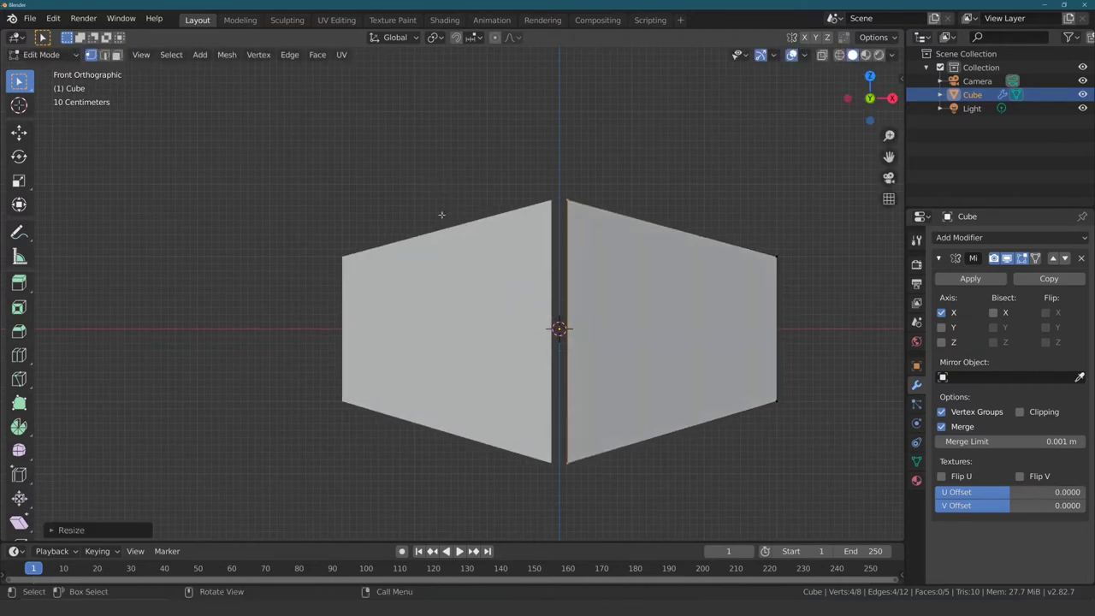
key("g")
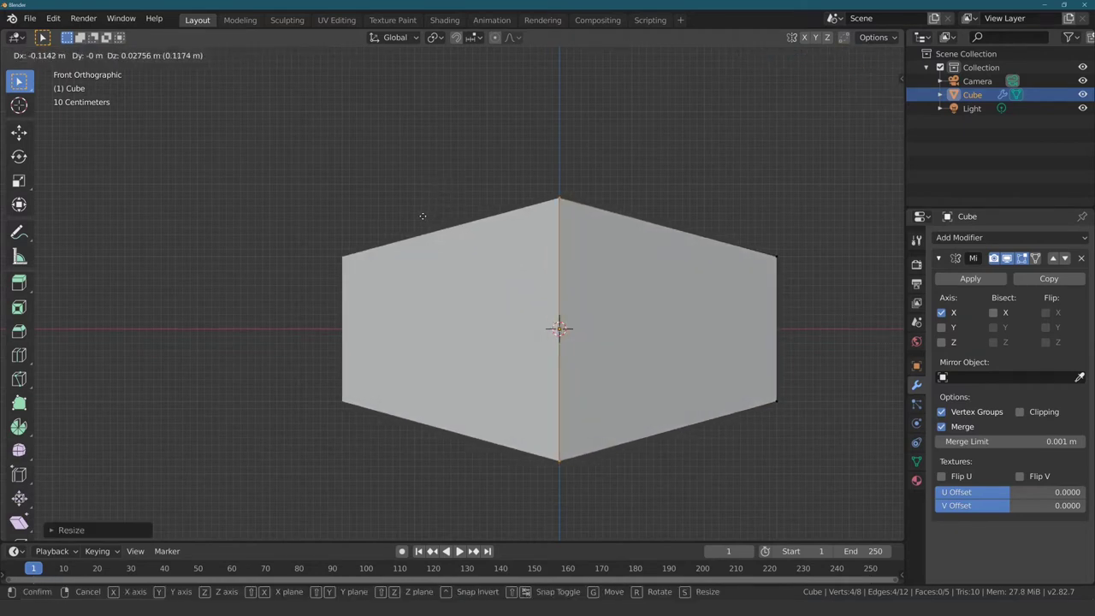
left_click(423, 216)
Step: Zoom out to a perspective view and reposition a selected vertex
middle_click_drag(424, 216, 437, 237)
scroll(436, 237, "down", 5)
scroll(513, 282, "down", 2)
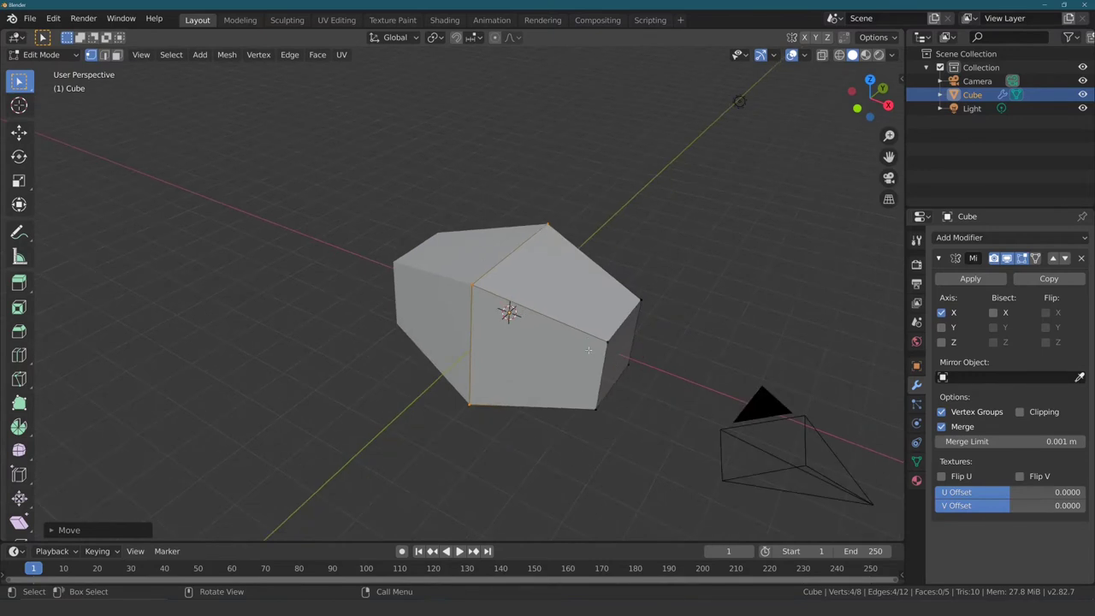
scroll(550, 311, "down", 1)
middle_click_drag(550, 311, 547, 313)
key("g")
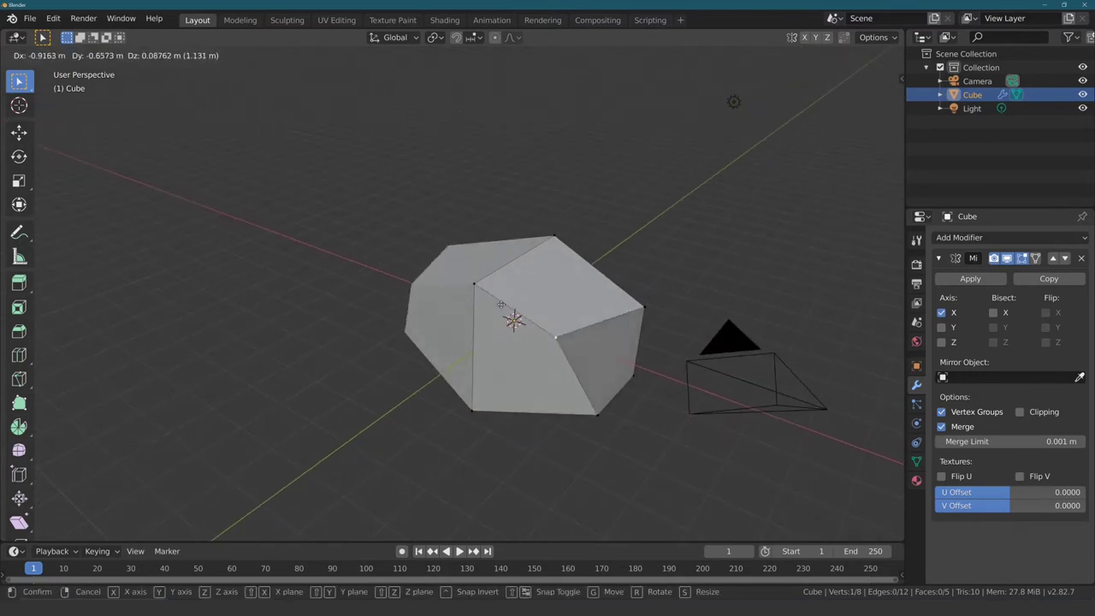
left_click(542, 309)
Step: Move several more vertices on another side of the block
middle_click_drag(544, 310, 545, 310)
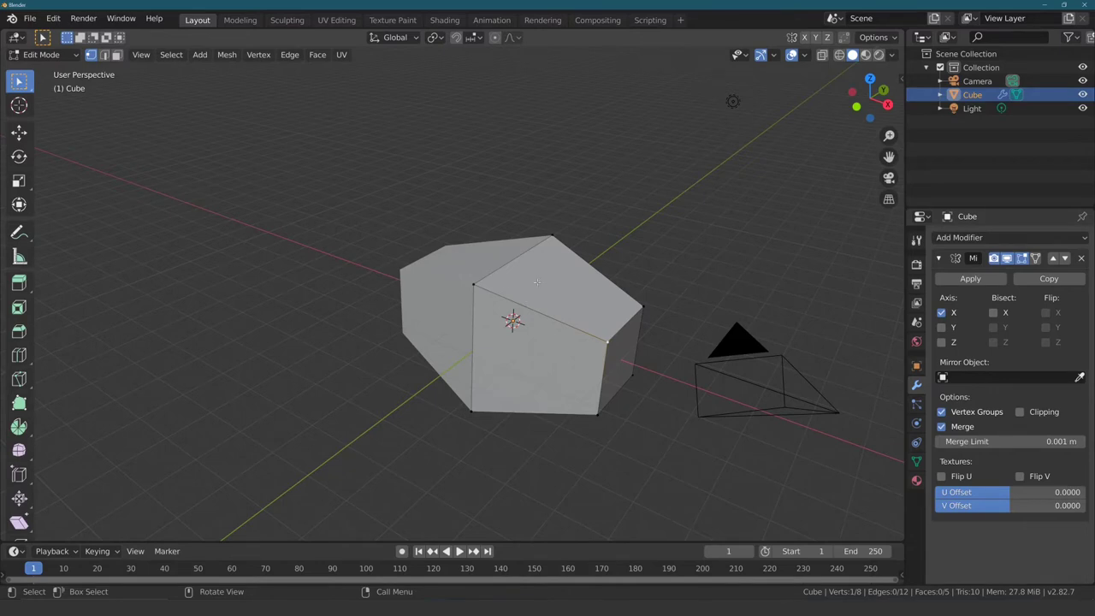
middle_click_drag(585, 304, 548, 295)
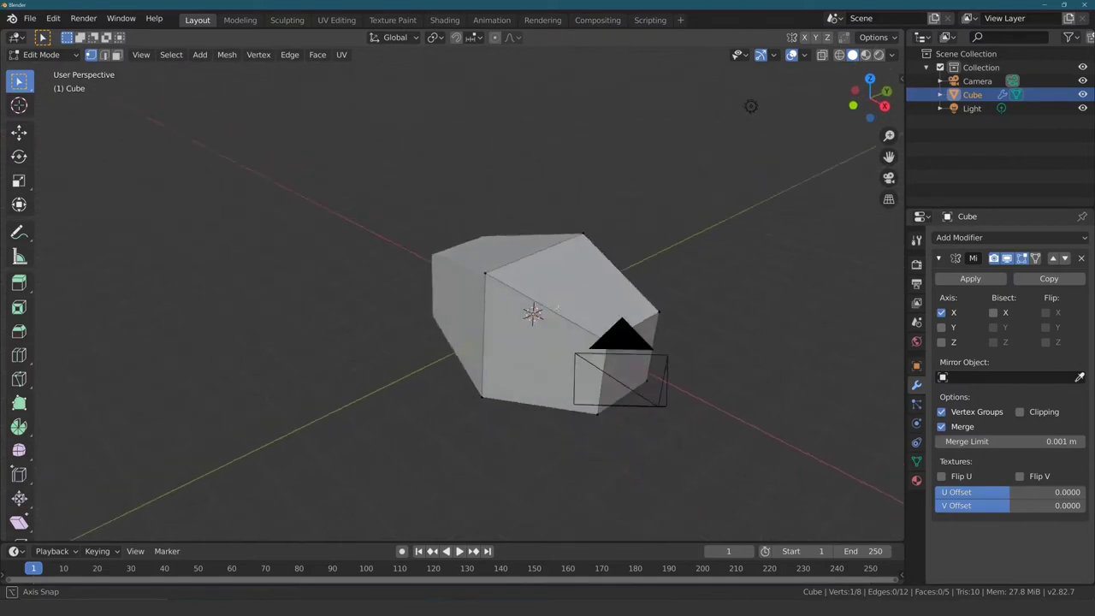
key("g")
left_click(510, 277)
key("g")
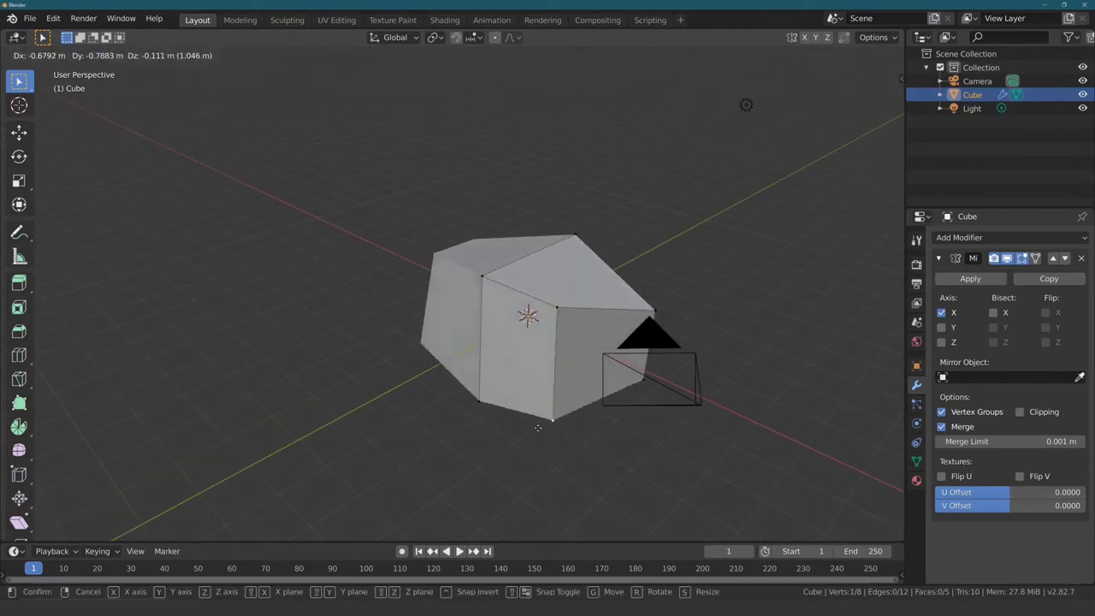
left_click(548, 308)
key("g")
left_click(536, 288)
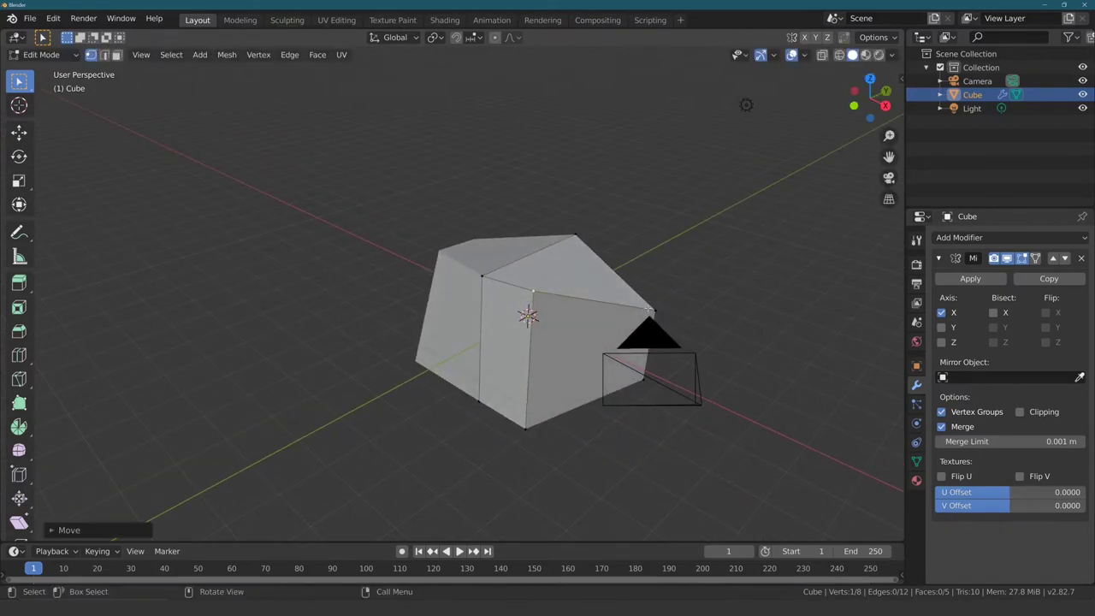
key("g")
left_click(530, 312)
Step: Select another corner vertex, move it, and orbit to check the lopsided block
middle_click_drag(531, 312, 541, 291)
left_click(507, 300)
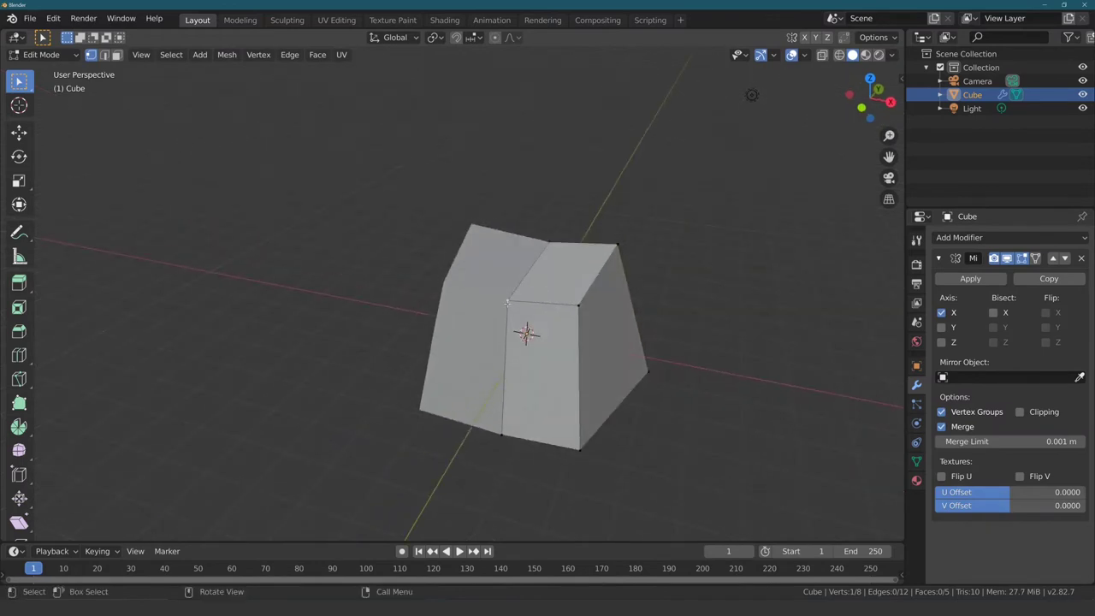
key("g")
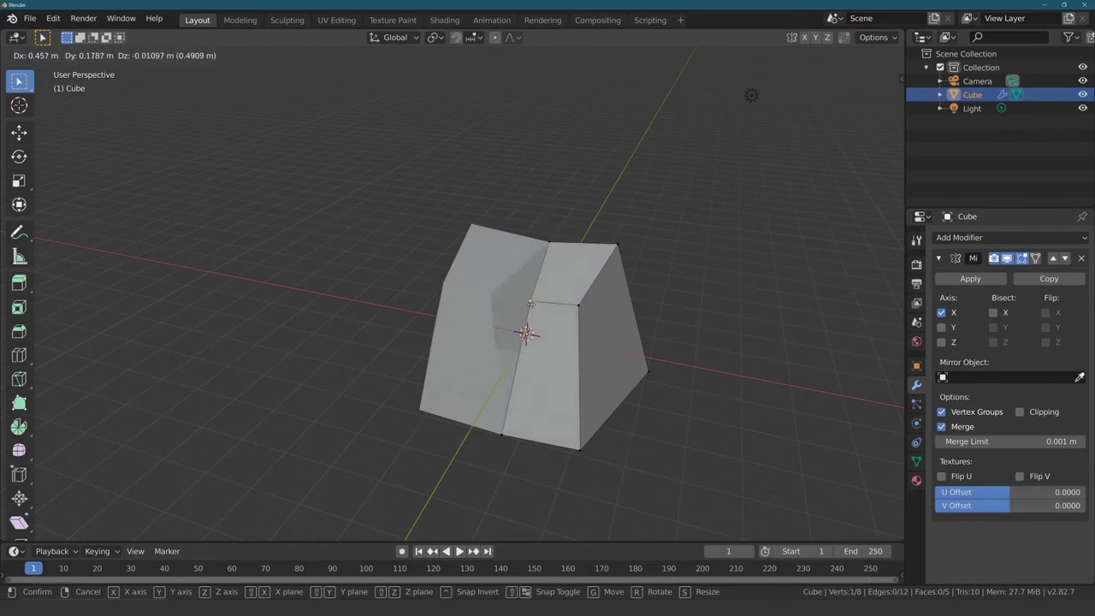
left_click(520, 299)
mouse_move(520, 299)
middle_mouse_down()
mouse_move(504, 259)
mouse_move(481, 274)
mouse_move(519, 269)
middle_mouse_up()
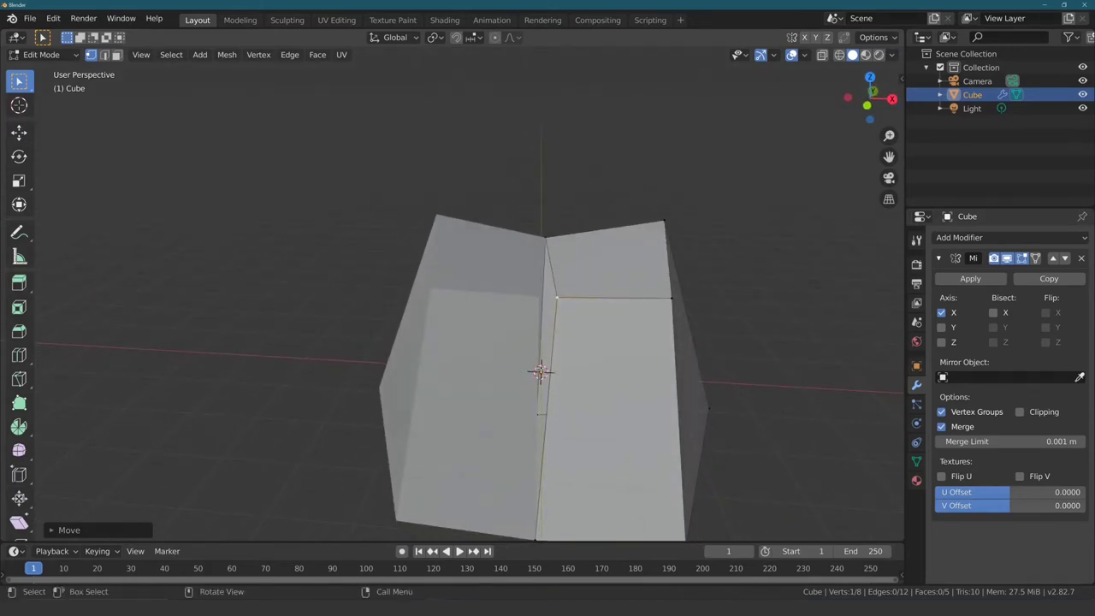
mouse_move(540, 371)
middle_mouse_down()
mouse_move(525, 343)
mouse_move(591, 347)
middle_mouse_up()
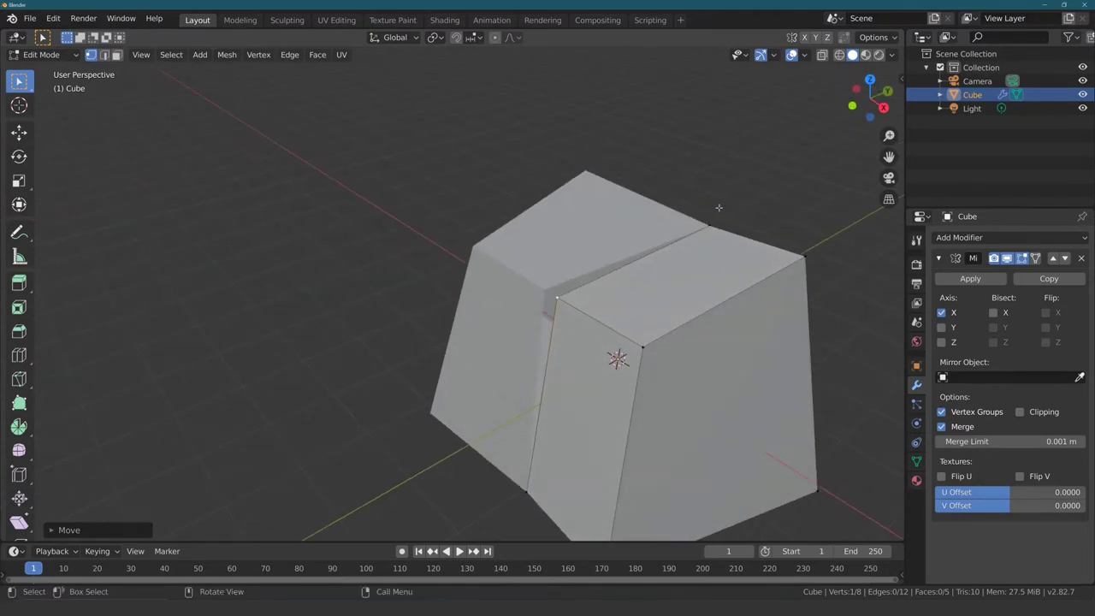
middle_click_drag(419, 298, 479, 303)
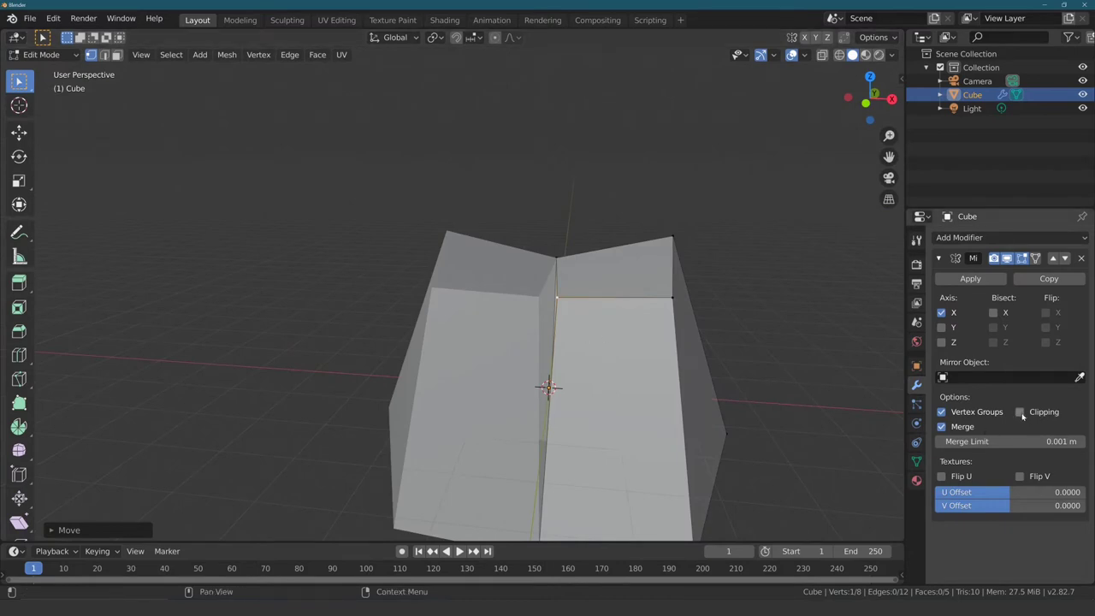
Step: Move the centre vertex and lower it into position
key("g")
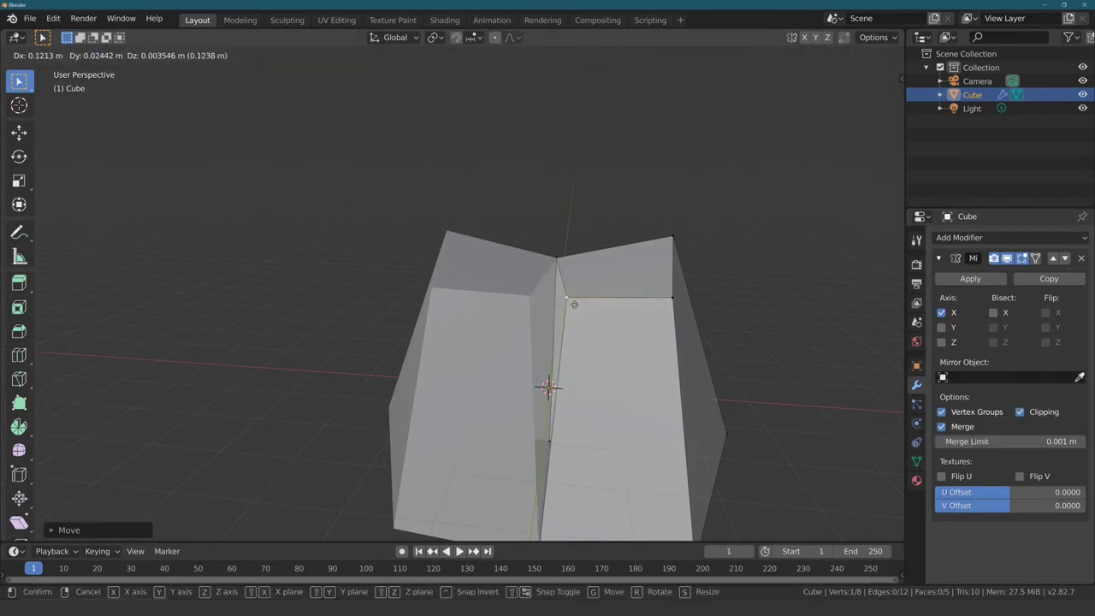
left_click(518, 304)
middle_click_drag(518, 304, 513, 330)
key("g")
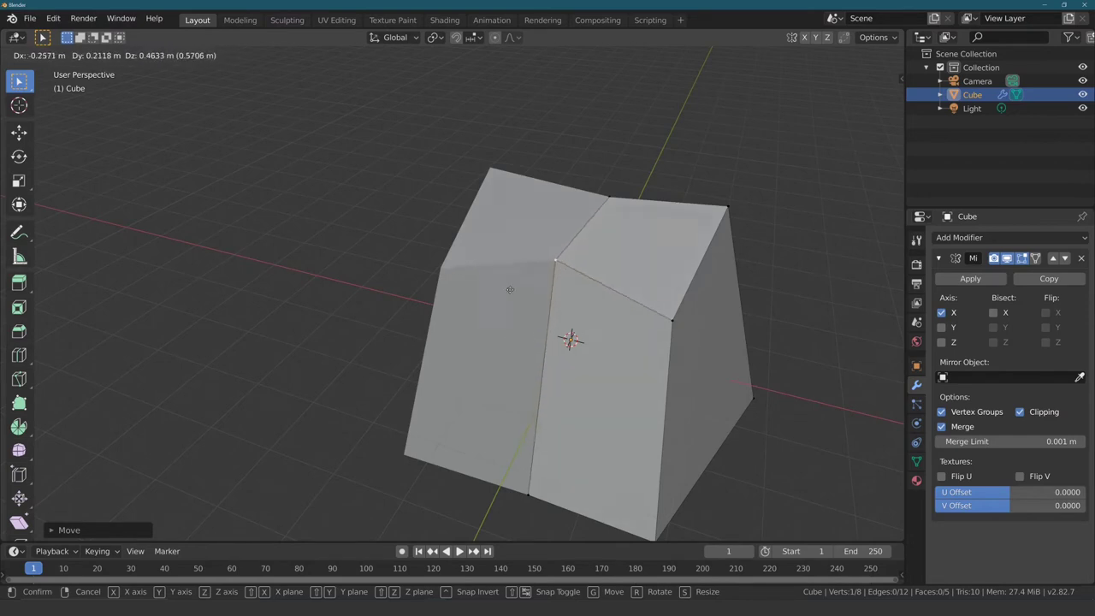
left_click(500, 321)
Step: Check the mirror and auto-merge options in the N-panel's Tool settings
key("n")
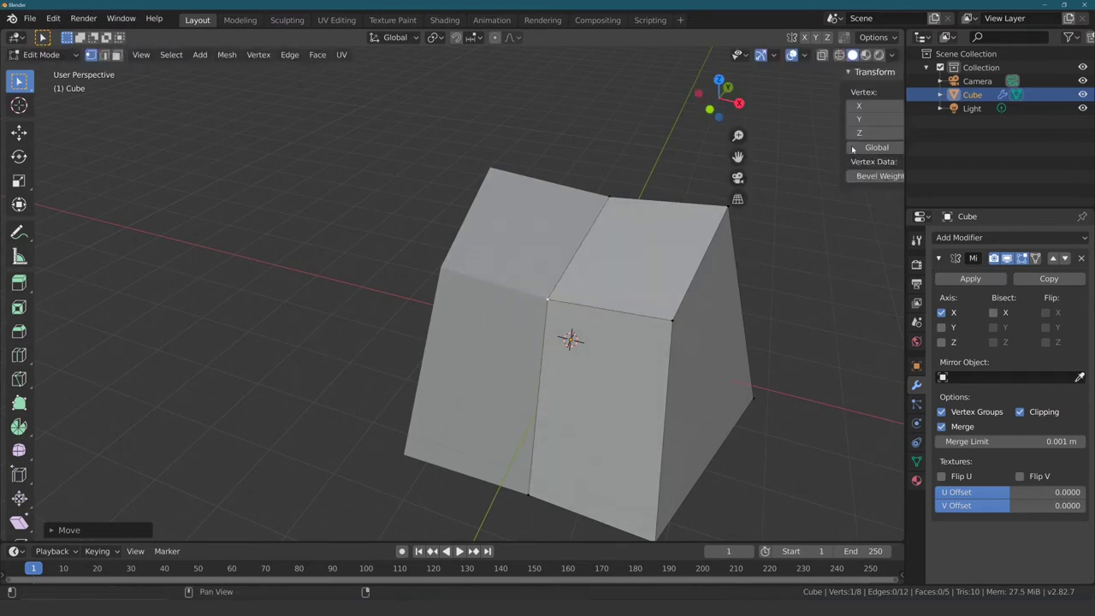
left_click(896, 116)
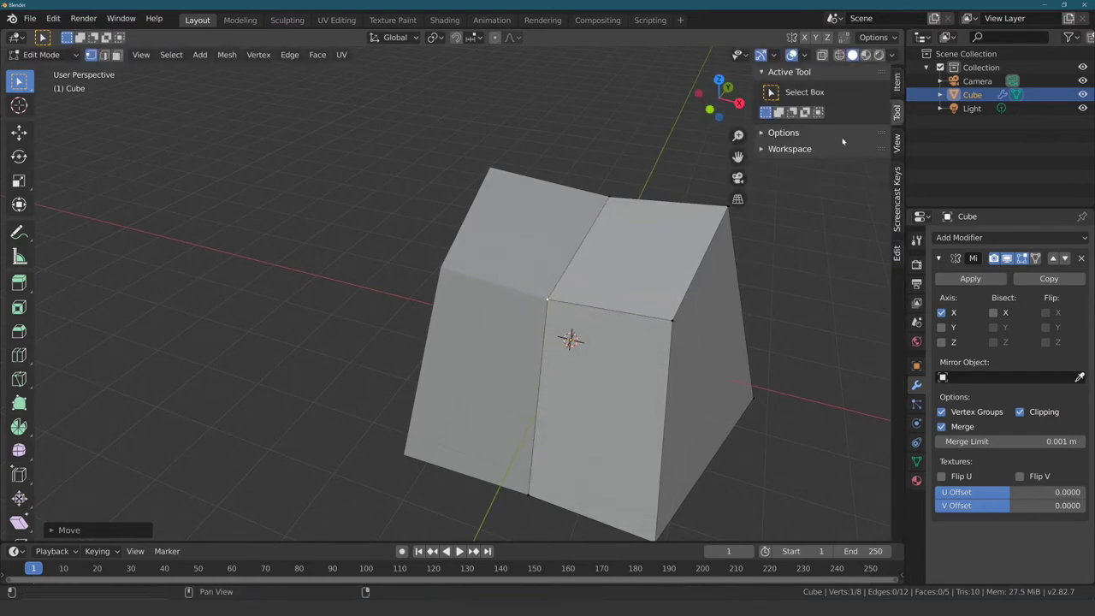
left_click(764, 134)
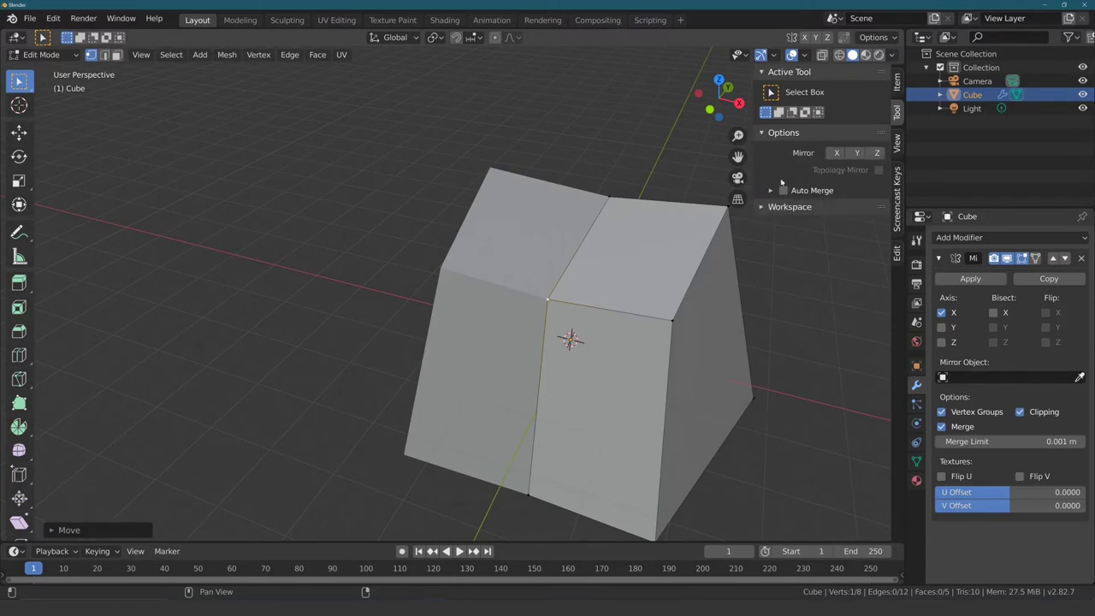
key("n")
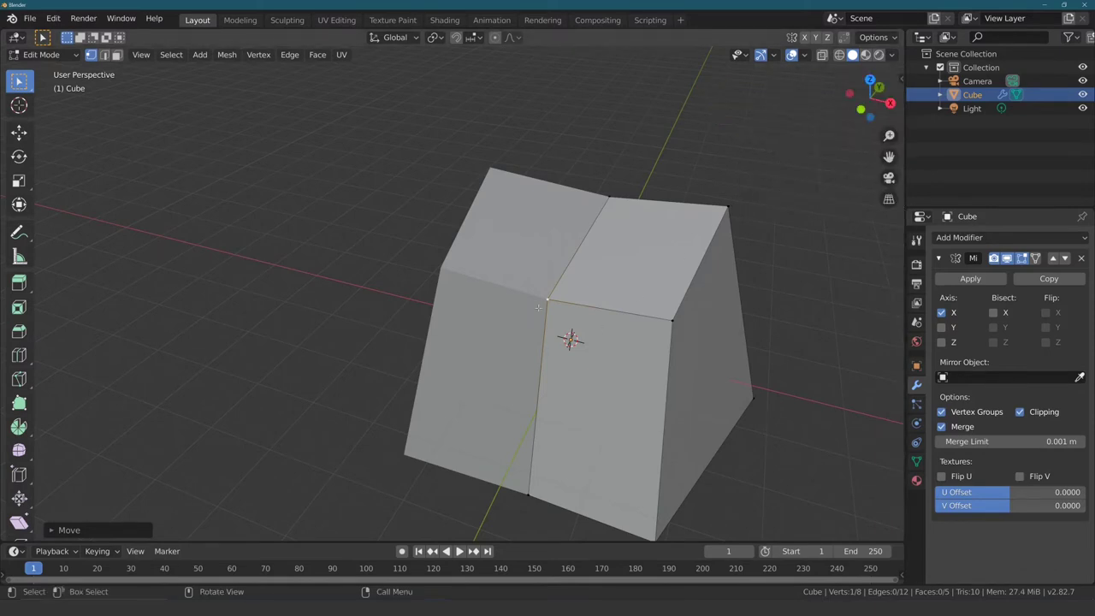
Step: Move several vertices, raising the bottom one, to tidy the tapered block
key("g")
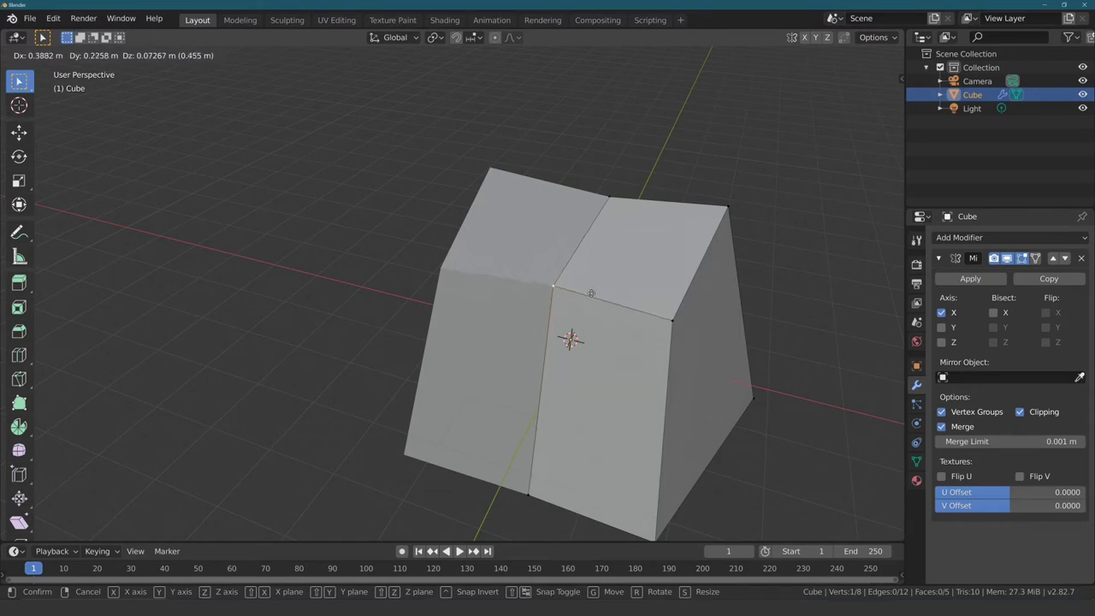
left_click(599, 297)
middle_click_drag(599, 298, 579, 199)
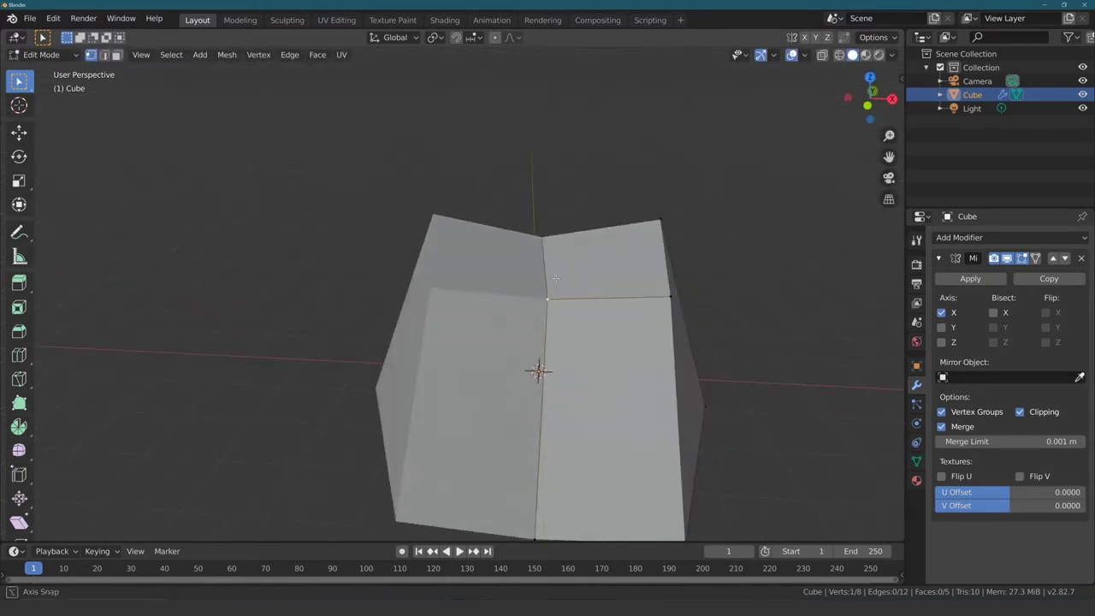
key("g")
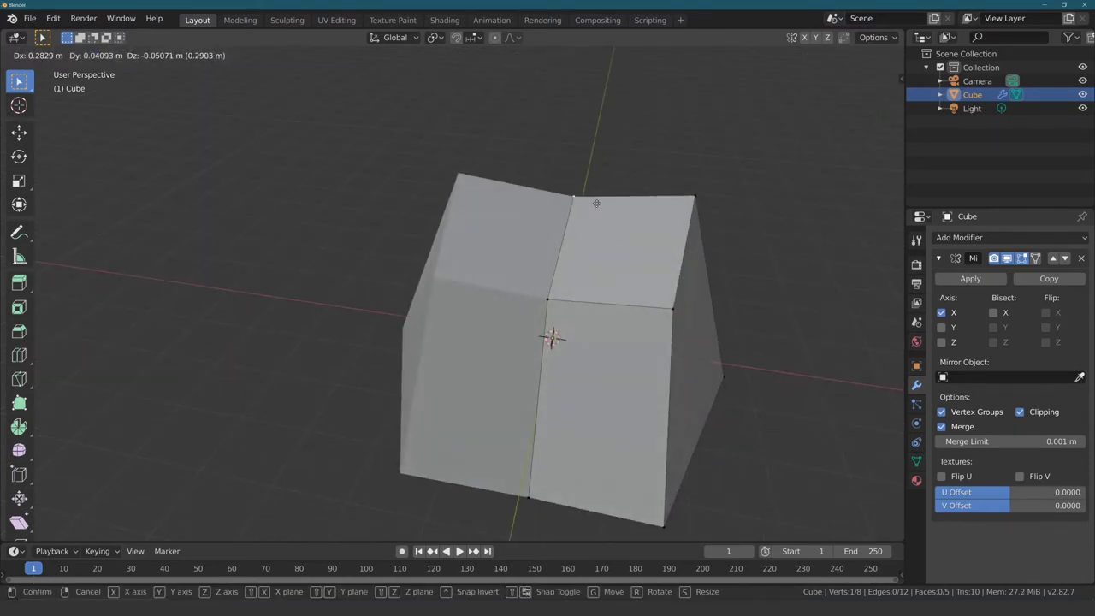
left_click(580, 198)
mouse_move(579, 198)
middle_mouse_down()
mouse_move(383, 242)
mouse_move(305, 220)
mouse_move(379, 177)
mouse_move(462, 222)
mouse_move(551, 256)
mouse_move(566, 250)
middle_mouse_up()
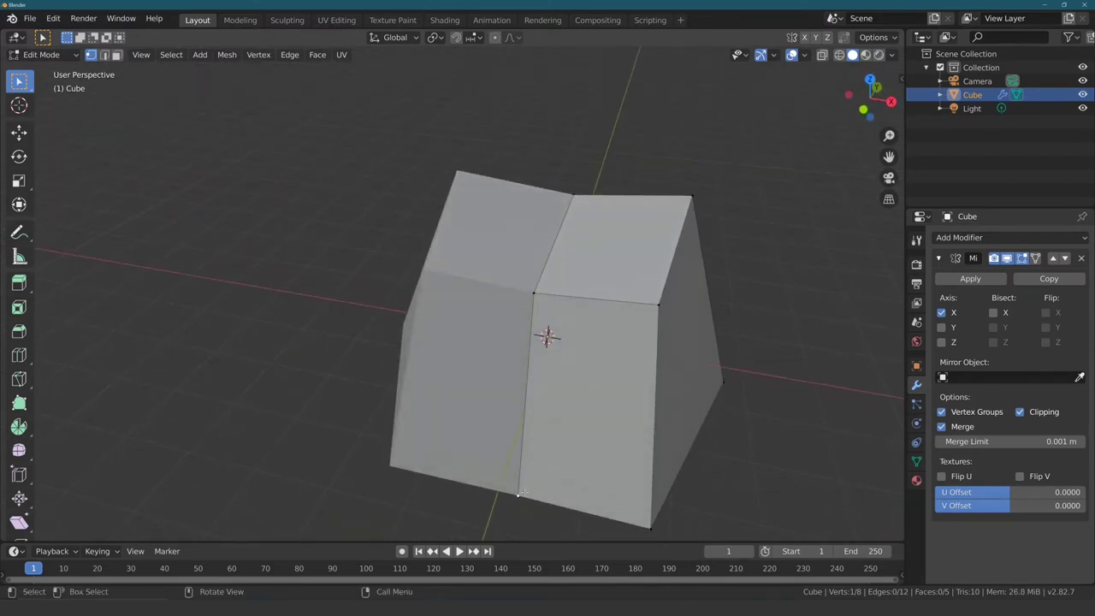
key("g")
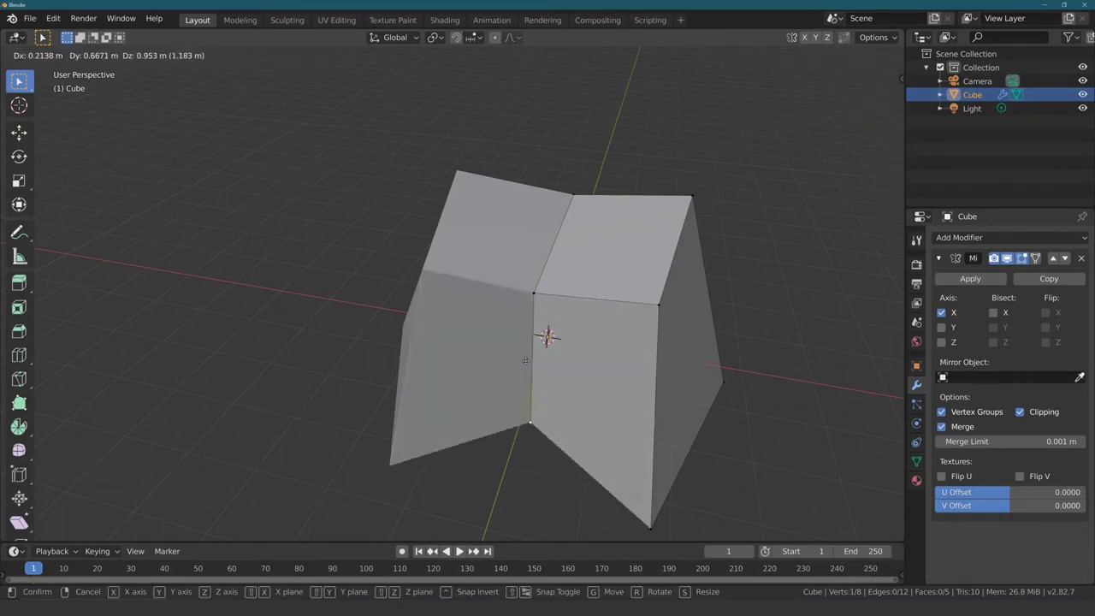
left_click(525, 360)
mouse_move(525, 360)
middle_mouse_down()
mouse_move(589, 349)
mouse_move(482, 371)
middle_mouse_up()
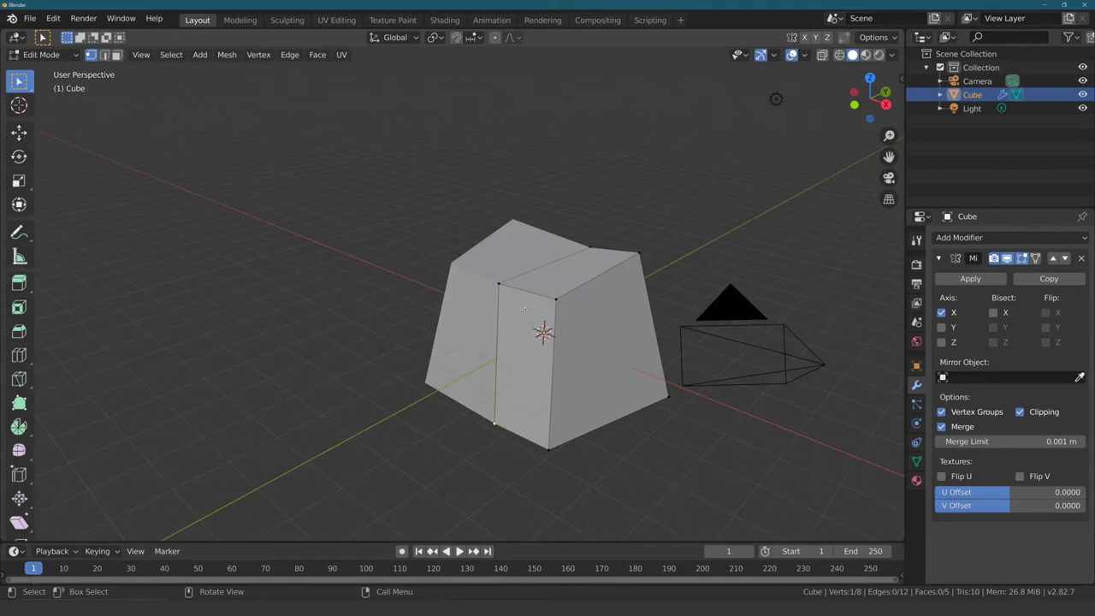
mouse_move(524, 310)
middle_mouse_down()
mouse_move(542, 325)
mouse_move(546, 314)
middle_mouse_up()
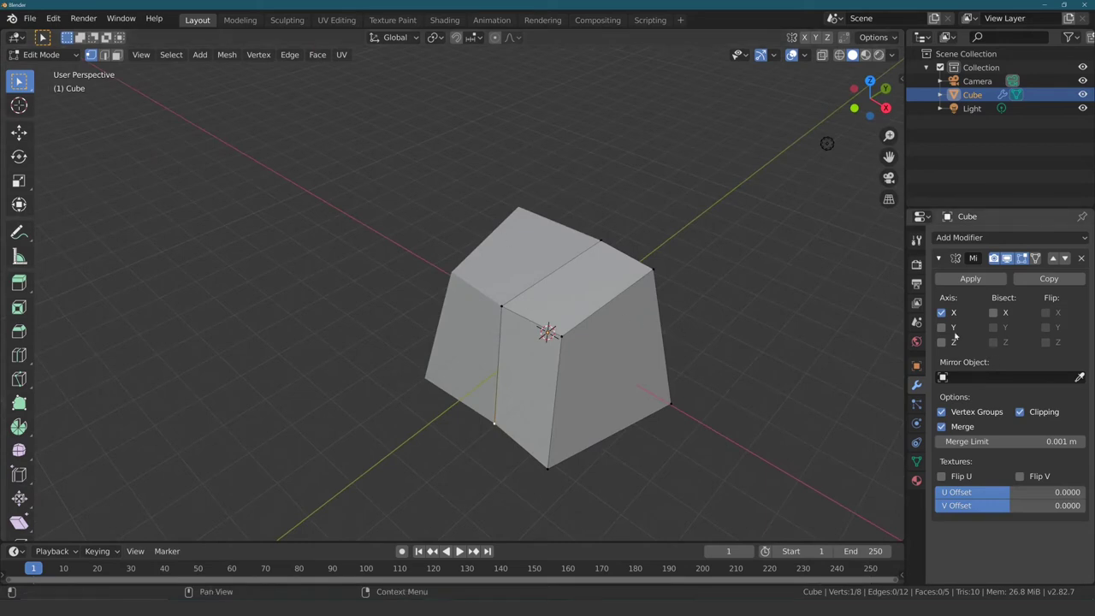
Step: Enable Y-axis mirroring on the modifier and inspect the newly mirrored mesh
left_click(941, 328)
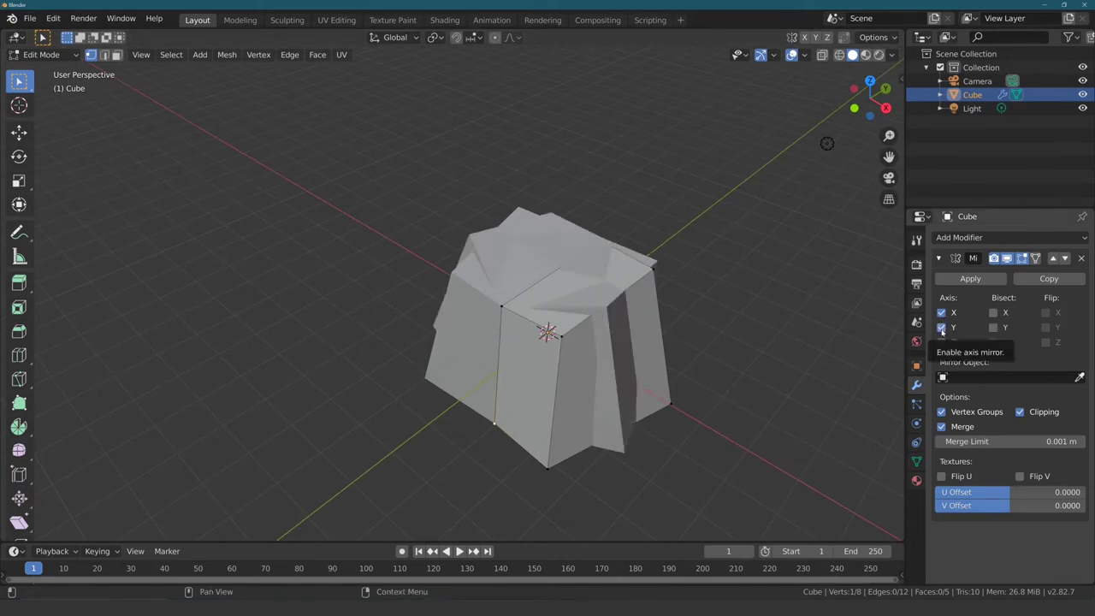
mouse_move(728, 311)
middle_mouse_down()
mouse_move(557, 342)
mouse_move(483, 314)
middle_mouse_up()
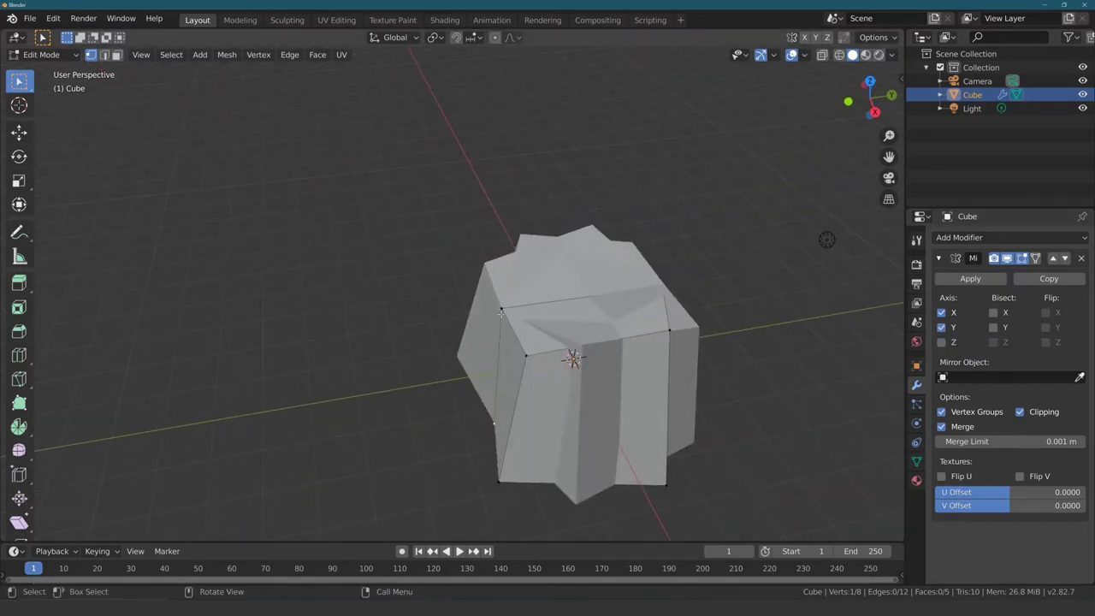
key("l")
middle_click_drag(488, 316, 453, 315)
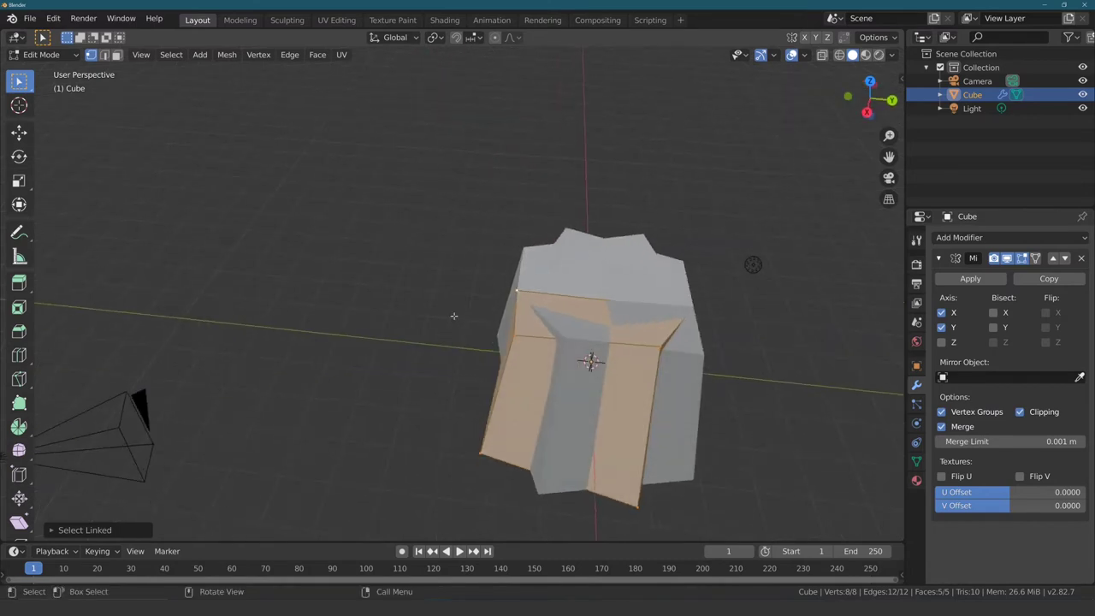
mouse_move(753, 264)
middle_mouse_down()
mouse_move(709, 163)
mouse_move(676, 143)
middle_mouse_up()
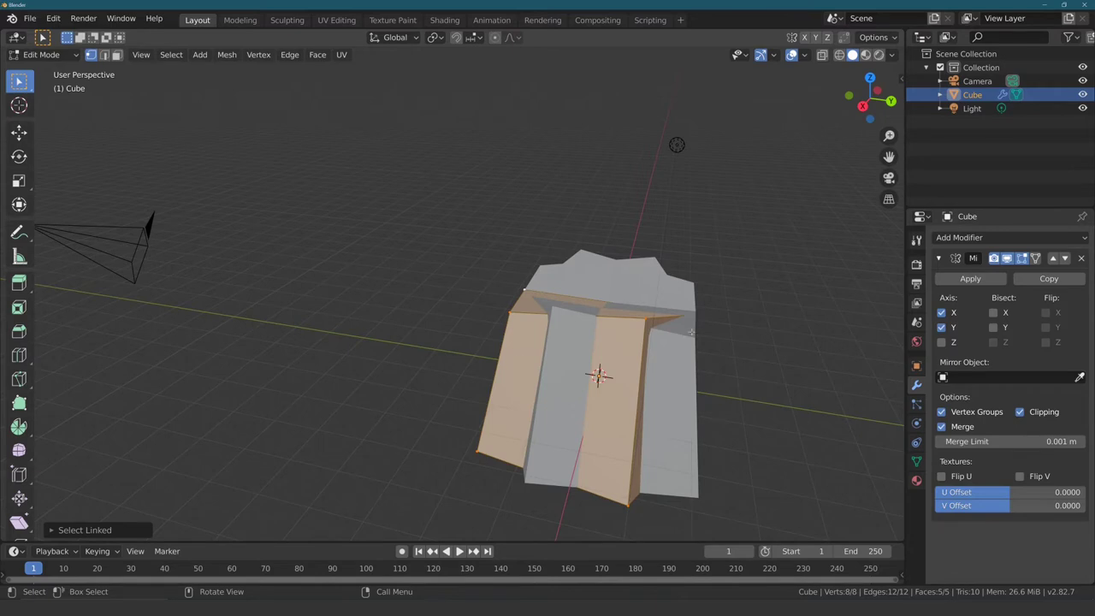
left_click(676, 144)
middle_click_drag(672, 151, 701, 154)
Step: Move a single vertex, return it to the bottom corner, and deselect everything
key("g")
left_click(625, 485)
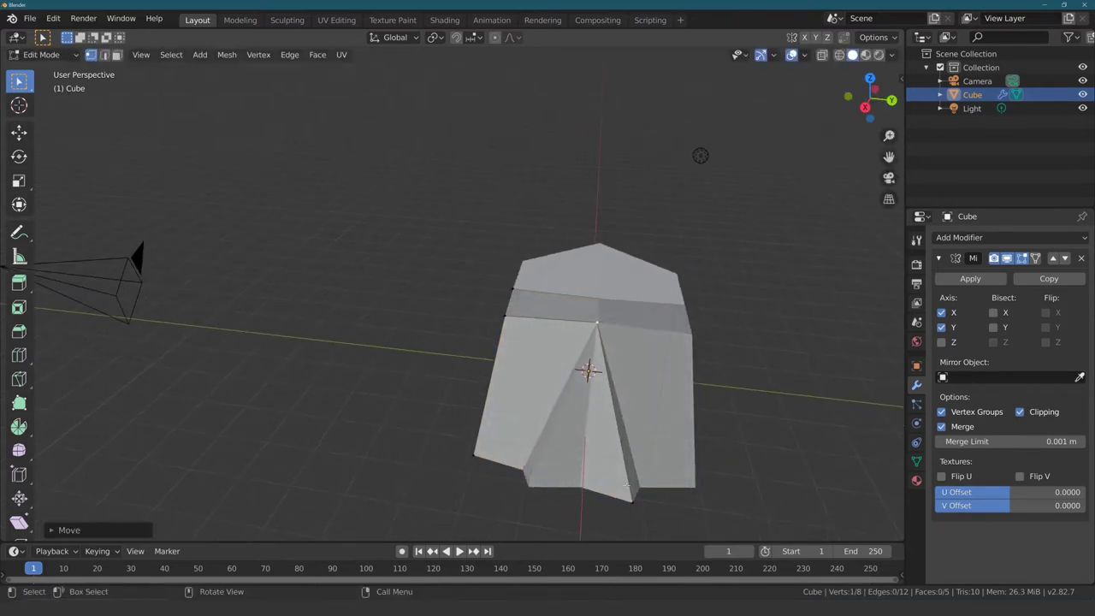
key("g")
left_click(586, 501)
middle_click_drag(586, 501, 616, 488)
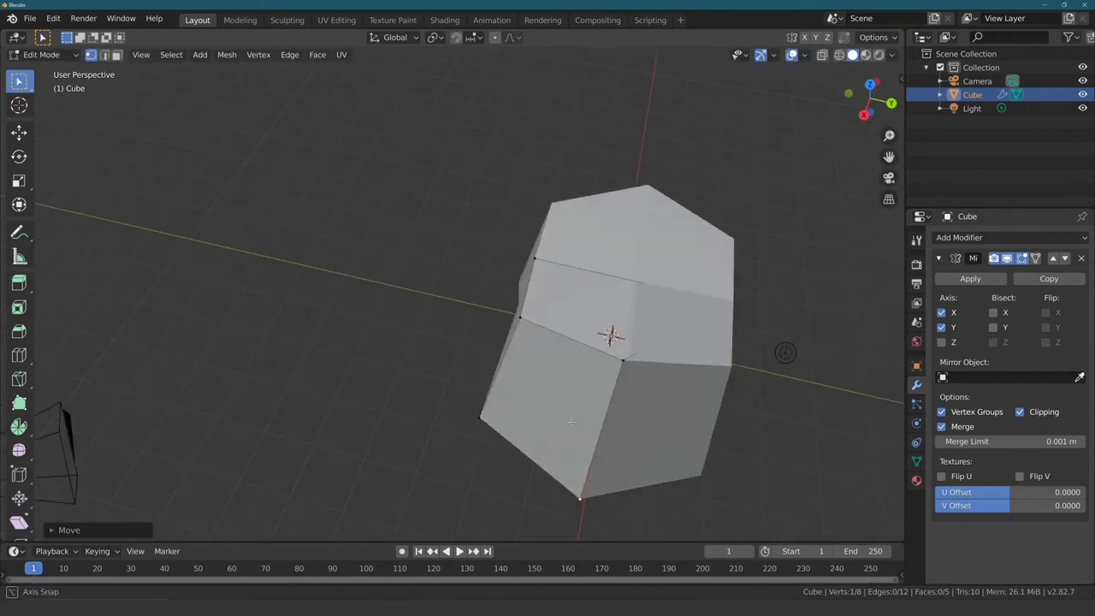
key("alt+a")
middle_click_drag(663, 319, 609, 305)
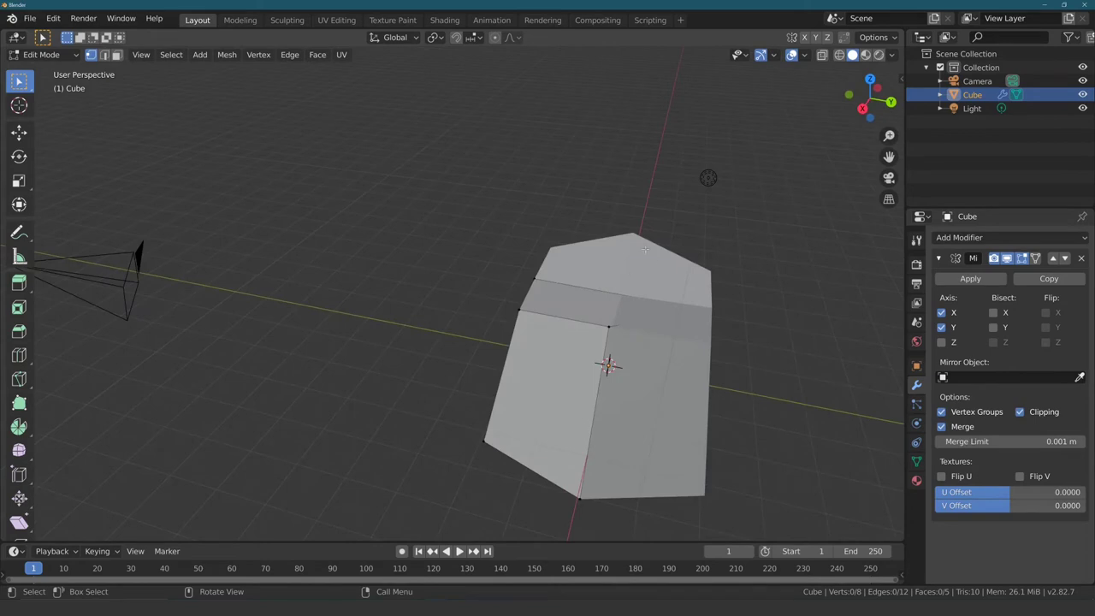
Step: Select one mesh half with L and stretch it along the Y axis
key("l")
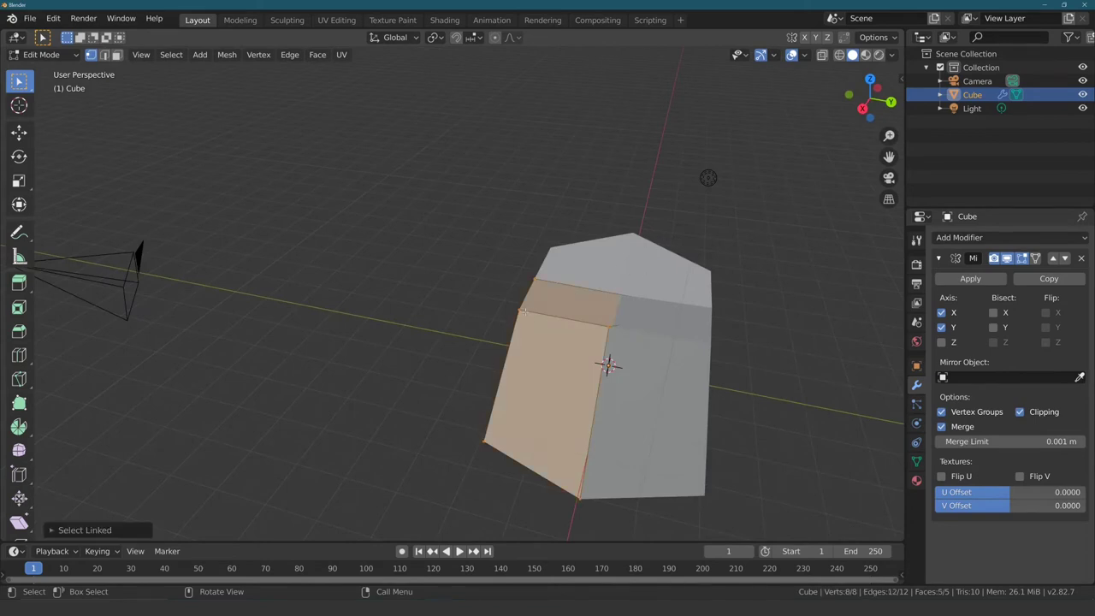
key("g")
key("y")
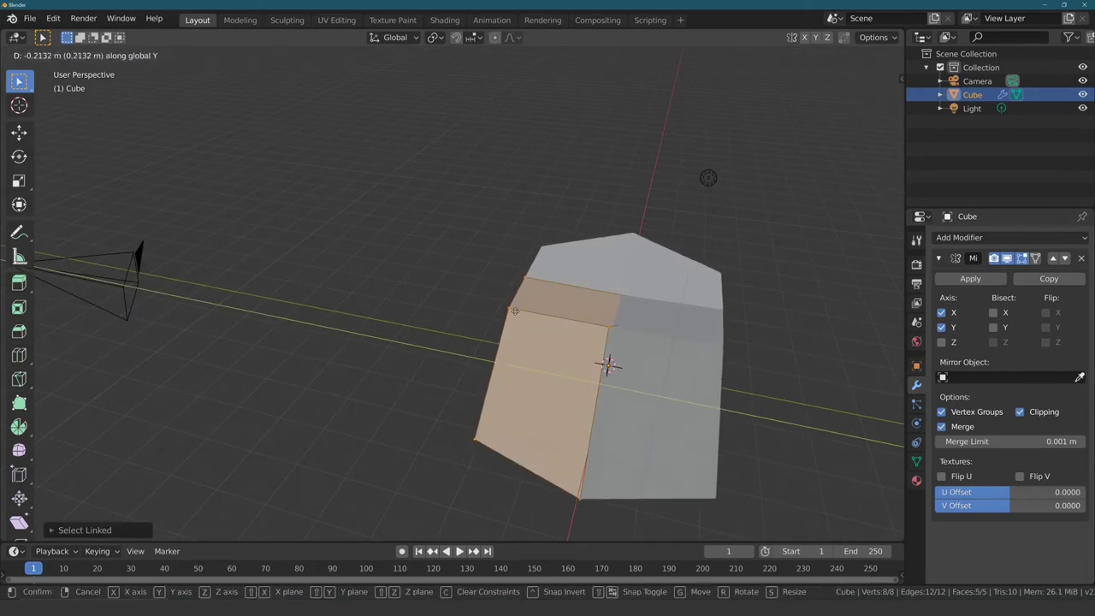
left_click(397, 297)
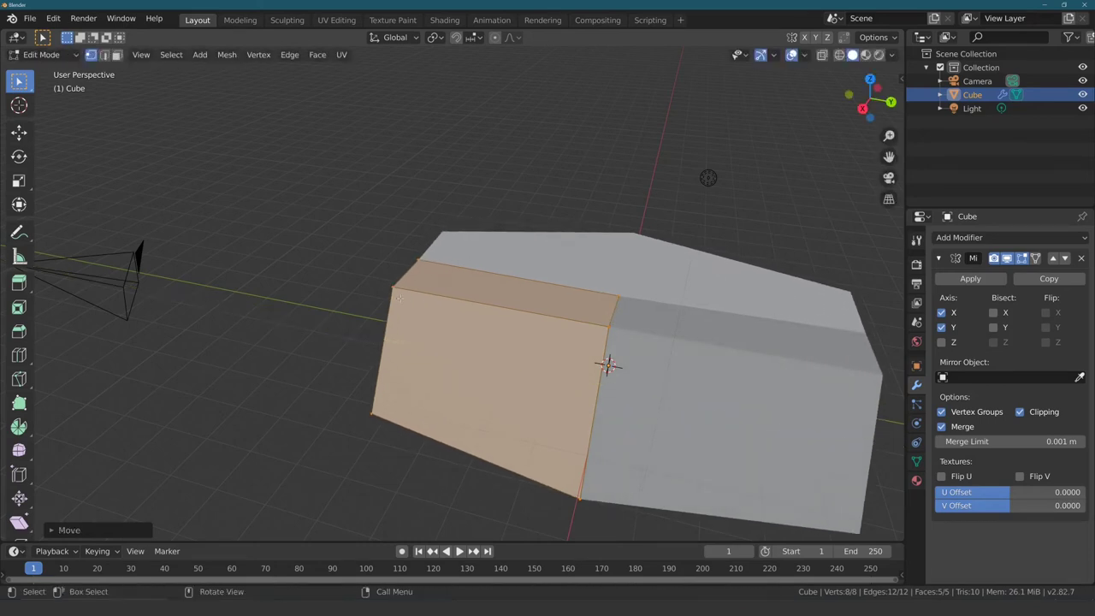
middle_click_drag(397, 298, 558, 259)
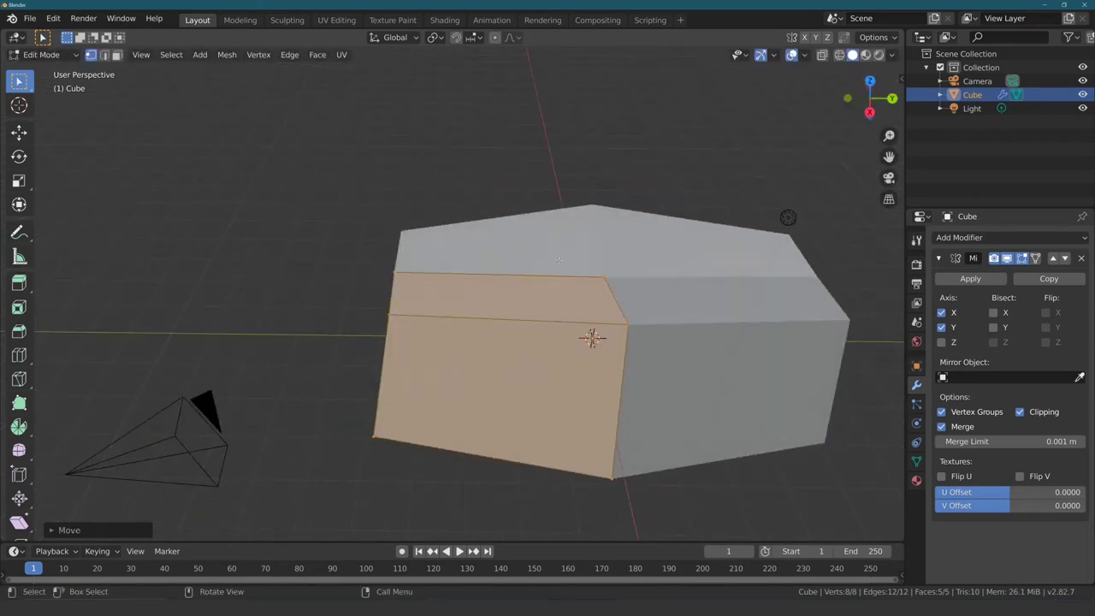
Step: Turn on X-ray and reposition a single corner vertex
left_click(822, 56)
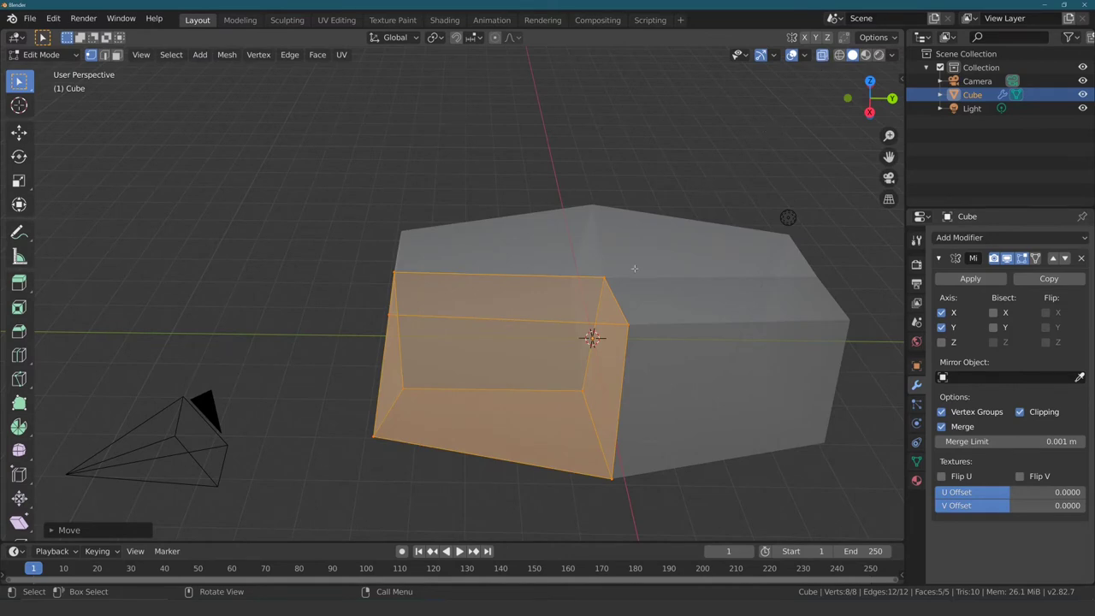
key("alt+z")
key("alt+z")
middle_click_drag(652, 248, 559, 287)
left_click(543, 377)
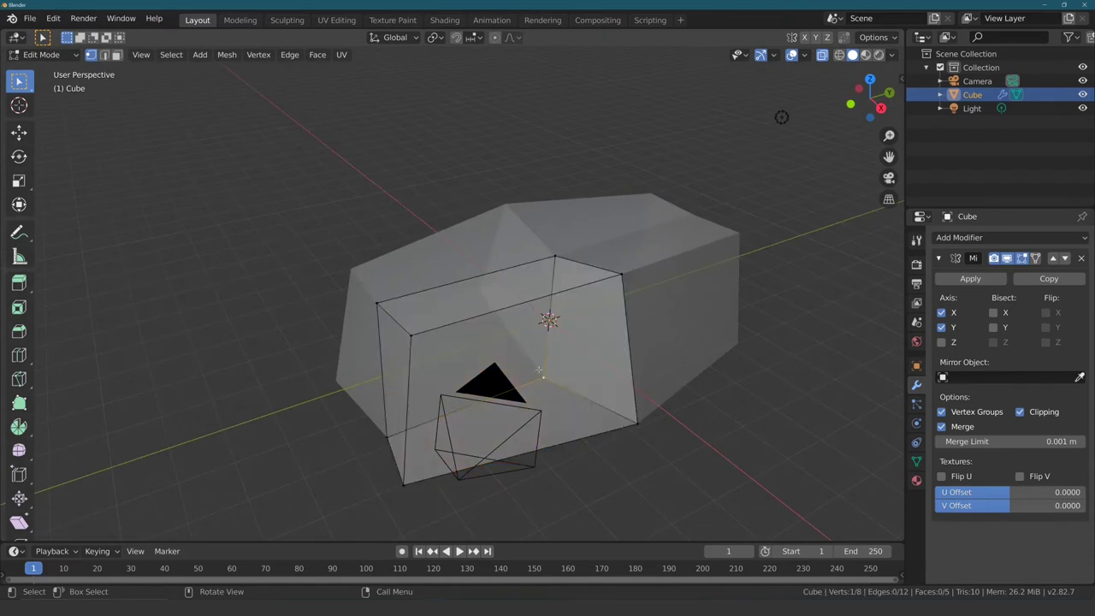
middle_click_drag(543, 376, 498, 339)
key("g")
left_click(498, 339)
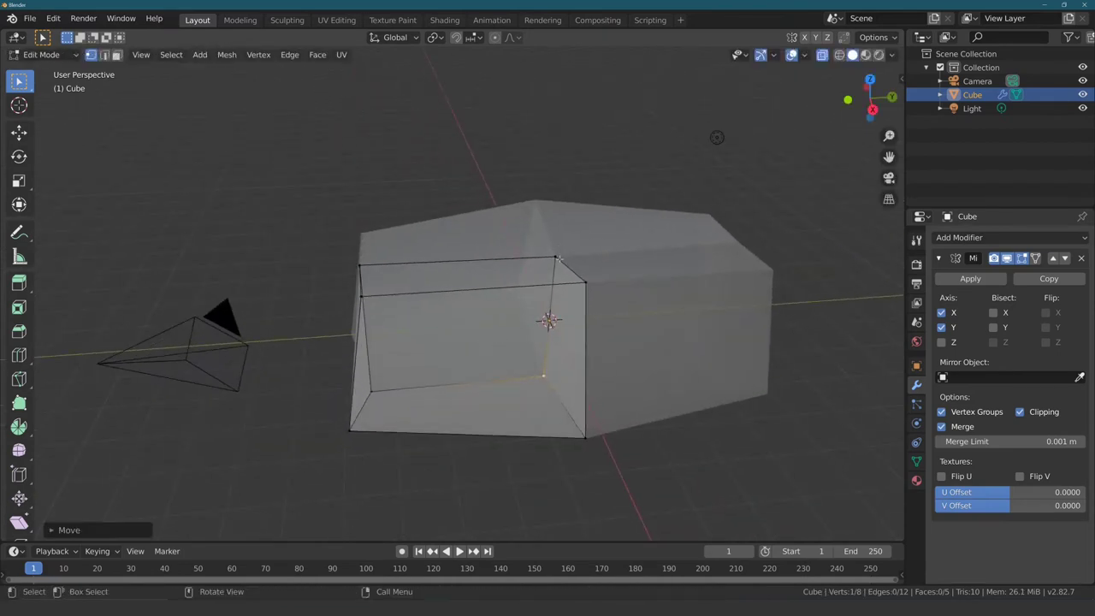
Step: Select the top corner vertex, cancel its move, and orbit around the mesh
left_click(556, 254)
key("g")
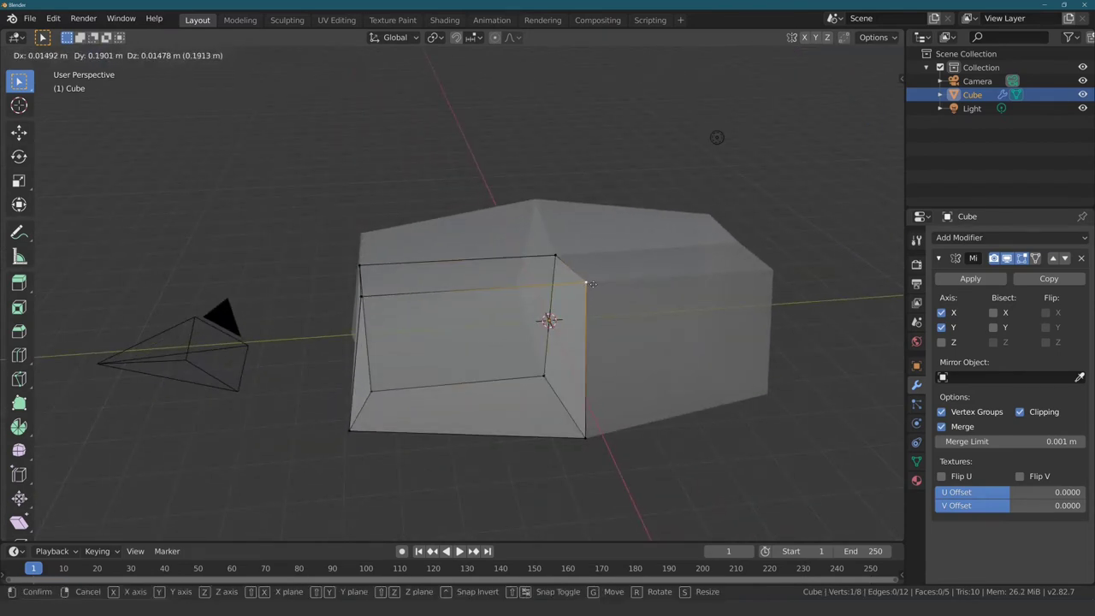
key("Escape")
mouse_move(716, 137)
middle_mouse_down()
mouse_move(602, 145)
mouse_move(702, 96)
mouse_move(721, 97)
mouse_move(721, 134)
middle_mouse_up()
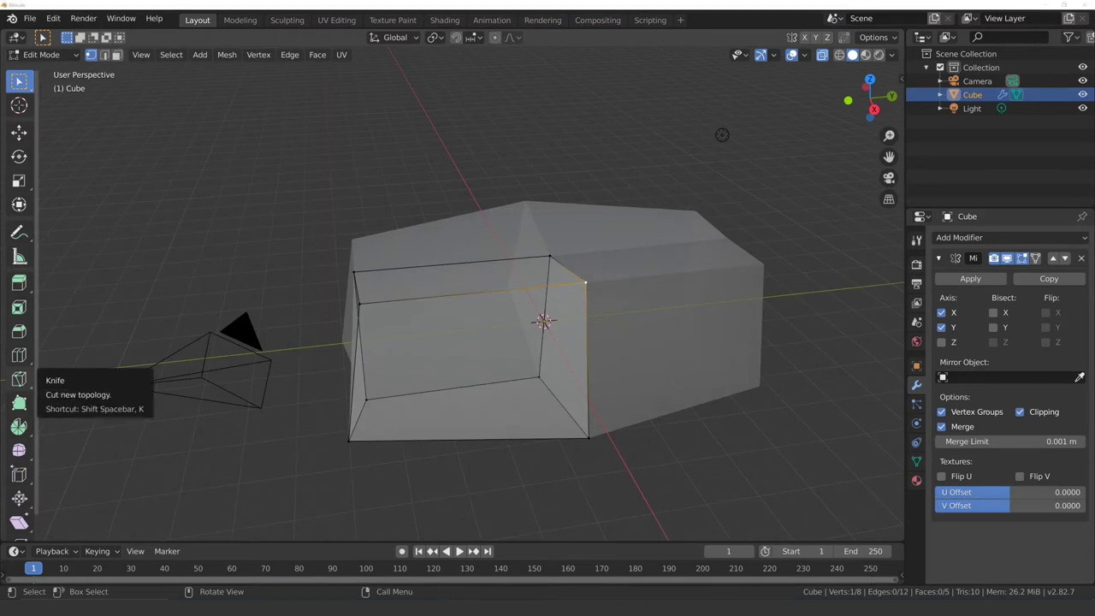
middle_click_drag(102, 359, 164, 301)
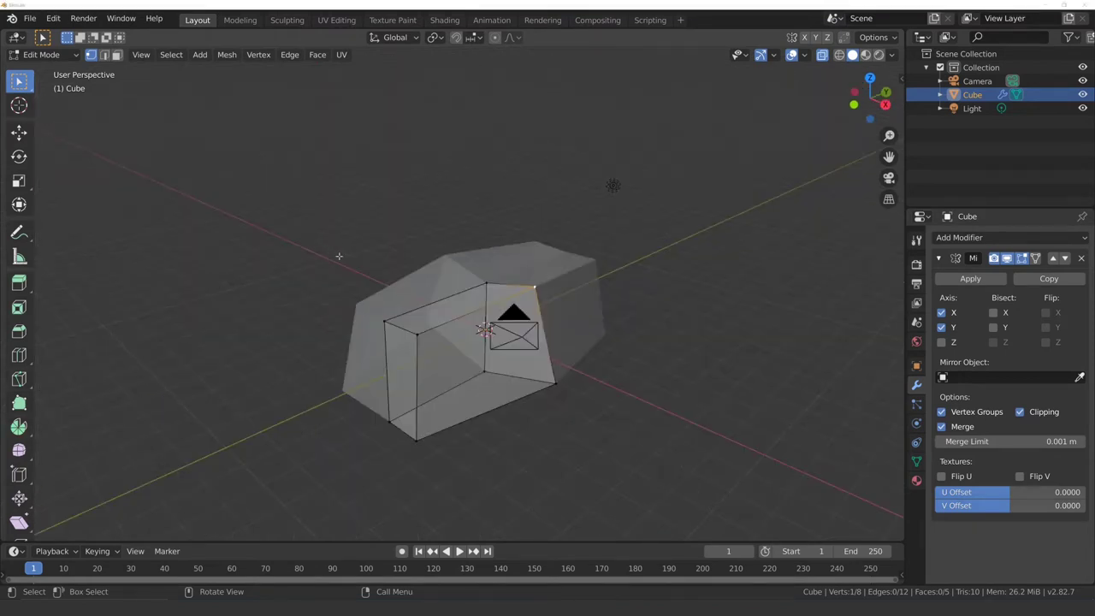
mouse_move(298, 245)
middle_mouse_down()
mouse_move(339, 245)
mouse_move(308, 246)
middle_mouse_up()
Step: Delete the distorted block in Object Mode and add a new cube with Shift+A
key("Tab")
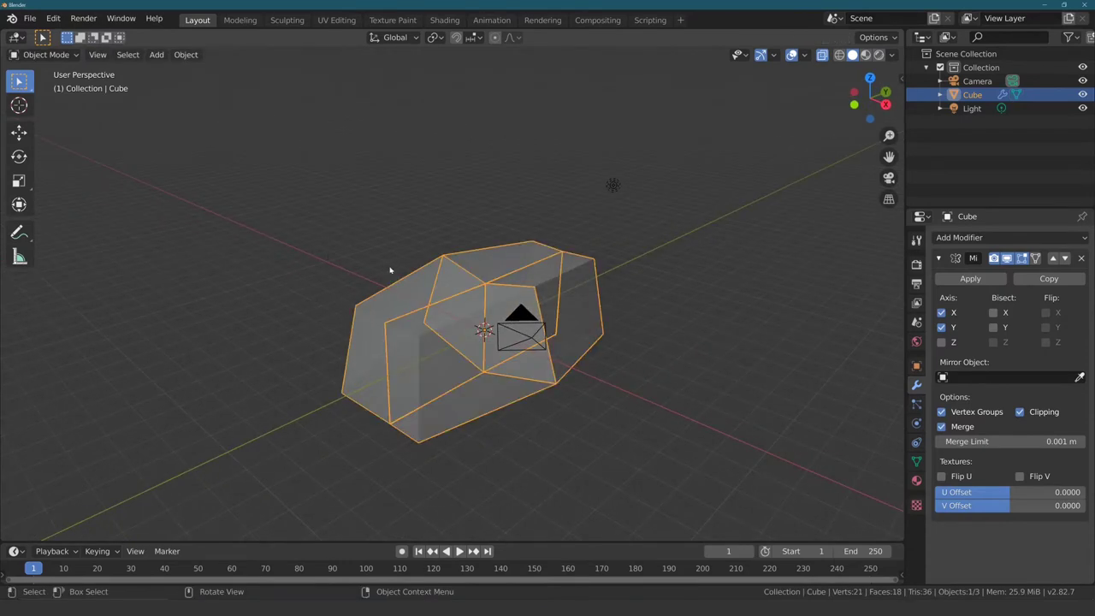
key("Delete")
mouse_move(388, 271)
middle_mouse_down()
mouse_move(462, 283)
mouse_move(390, 289)
mouse_move(416, 293)
mouse_move(406, 289)
middle_mouse_up()
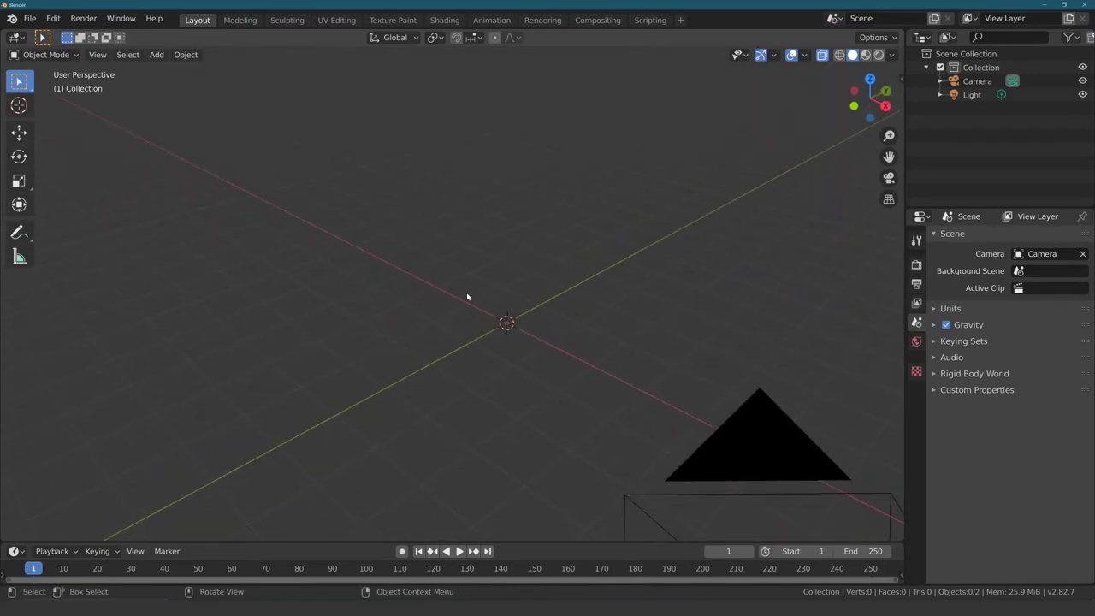
key("shift+a")
Step: Lift the new cube along Z and stretch it along Y into a long box
left_click(561, 303)
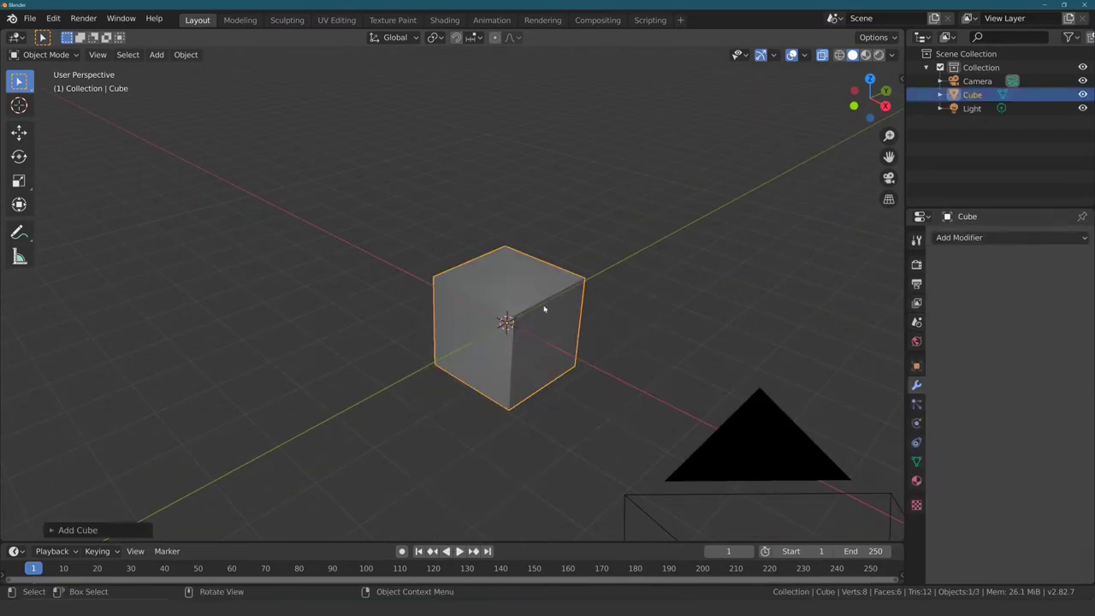
mouse_move(544, 309)
middle_mouse_down()
mouse_move(379, 283)
mouse_move(399, 300)
mouse_move(391, 311)
mouse_move(482, 287)
middle_mouse_up()
key("g")
key("z")
left_click(379, 282)
scroll(399, 300, "up", 2)
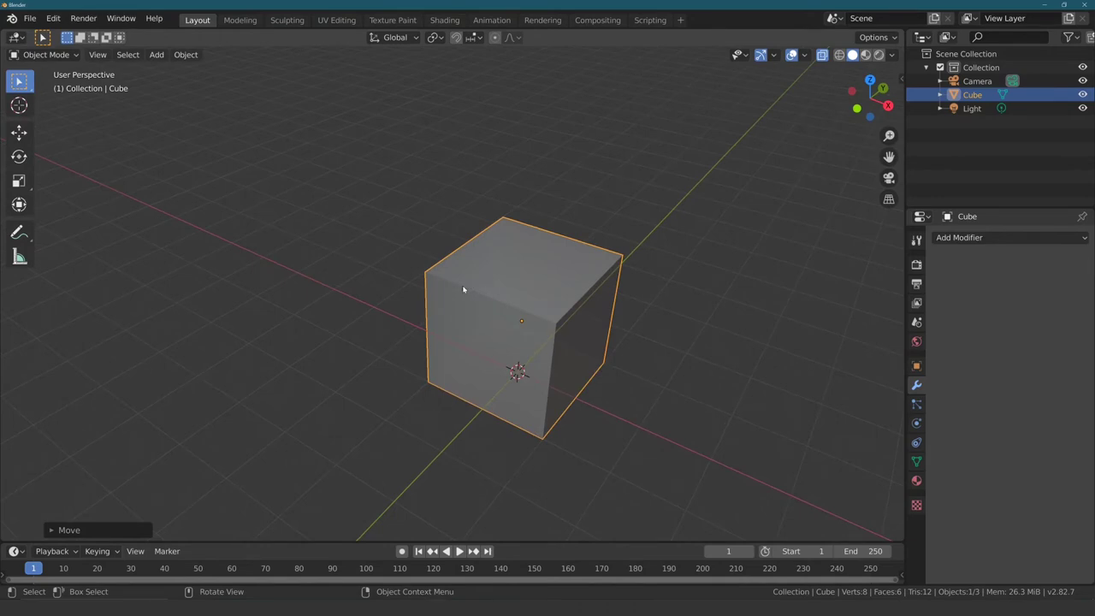
key("s")
key("y")
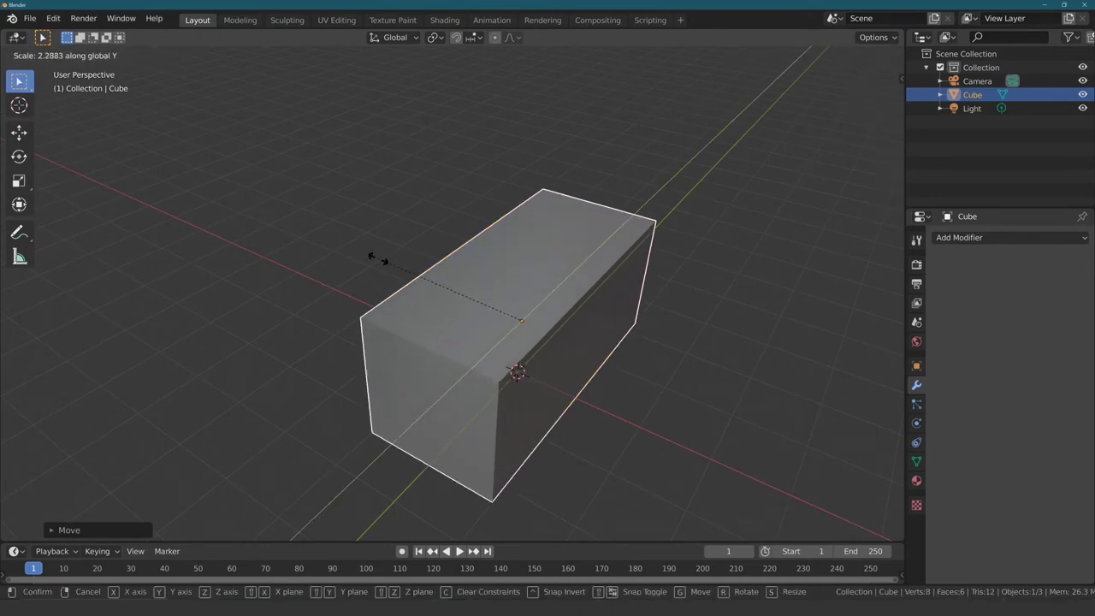
left_click(405, 270)
mouse_move(405, 270)
middle_mouse_down()
mouse_move(330, 254)
mouse_move(356, 265)
middle_mouse_up()
Step: In Edit Mode, extrude the box's top face upward about 0.801 m to form a band
key("Tab")
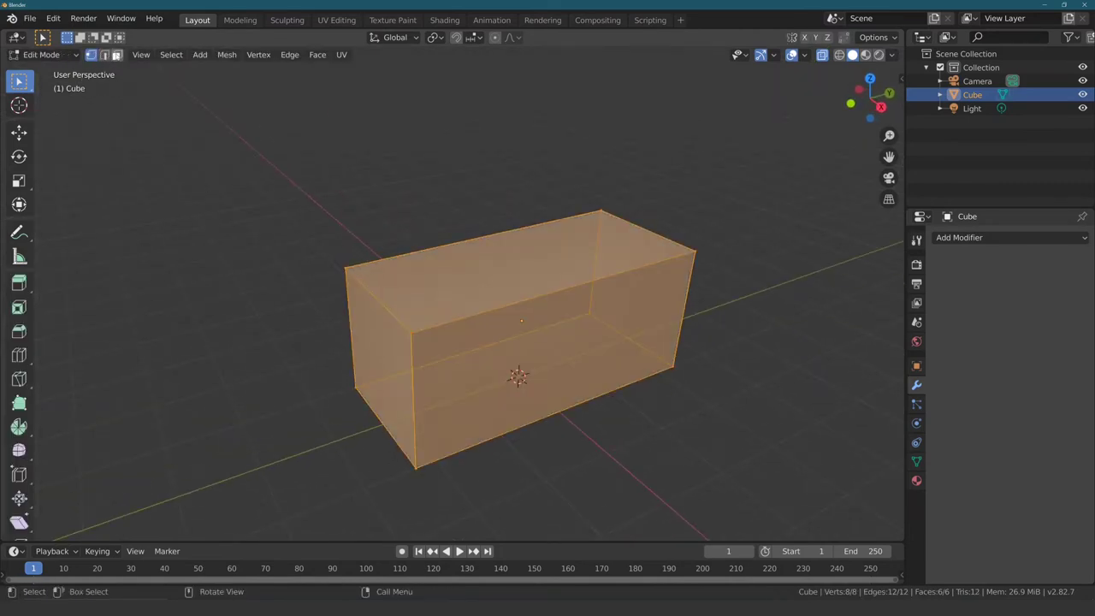
key("3")
left_click(485, 278)
mouse_move(485, 278)
middle_mouse_down()
mouse_move(396, 224)
mouse_move(421, 223)
middle_mouse_up()
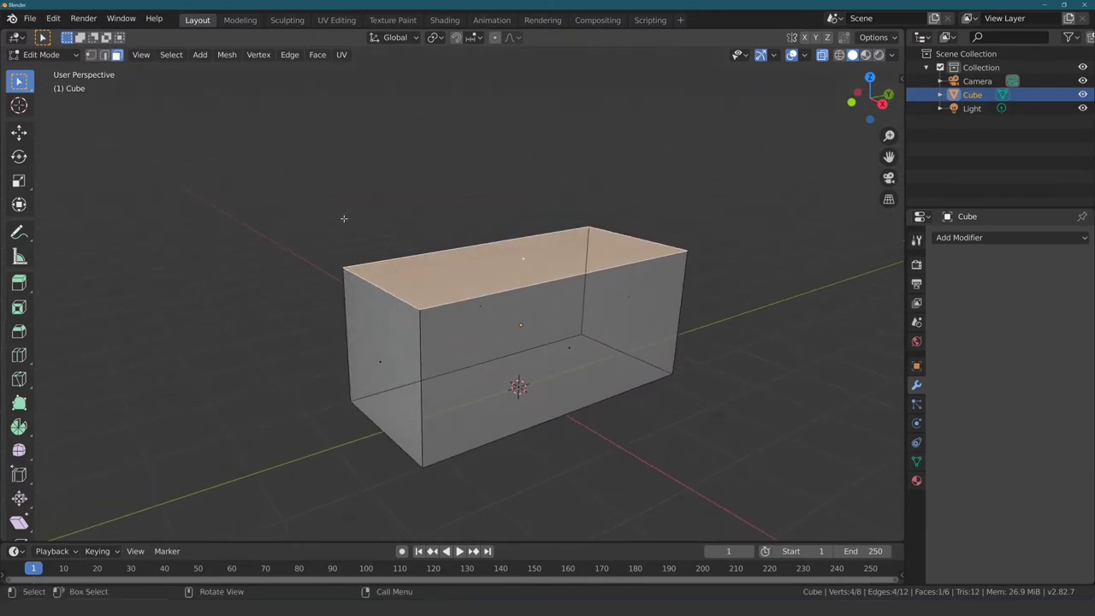
key("e")
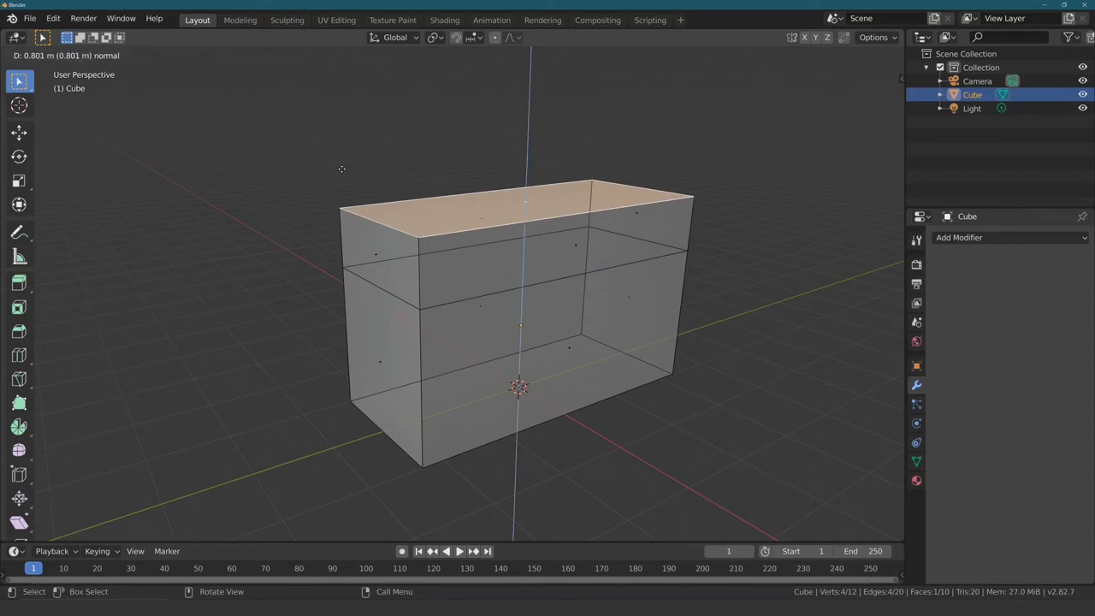
left_click(342, 171)
middle_click_drag(319, 209, 494, 266)
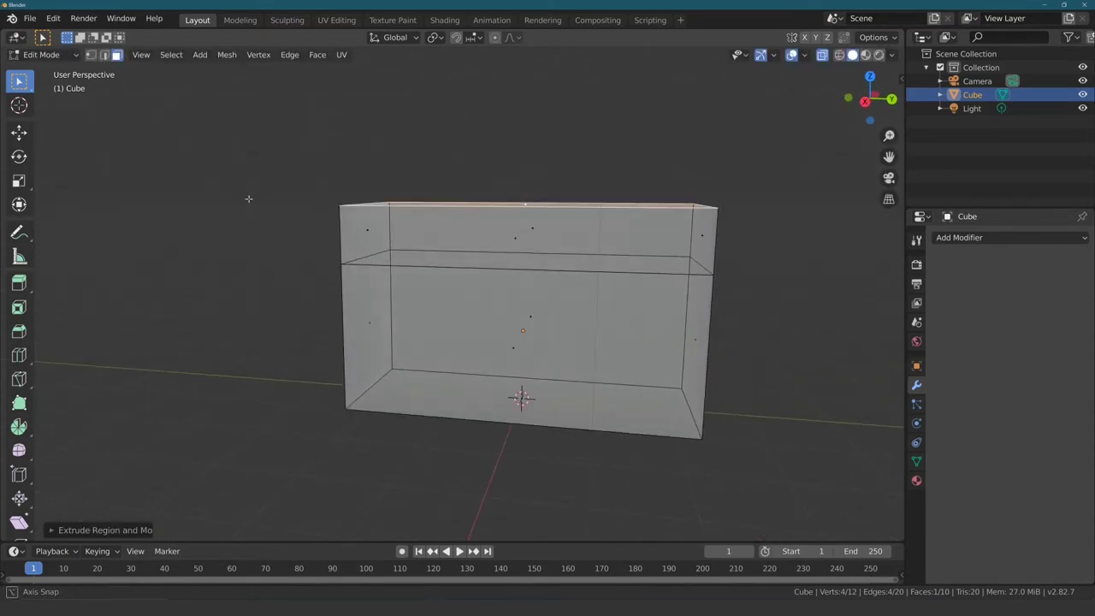
left_click(554, 253, "alt")
Step: Select all faces of the box's upper band, switching back to solid shading
key("l")
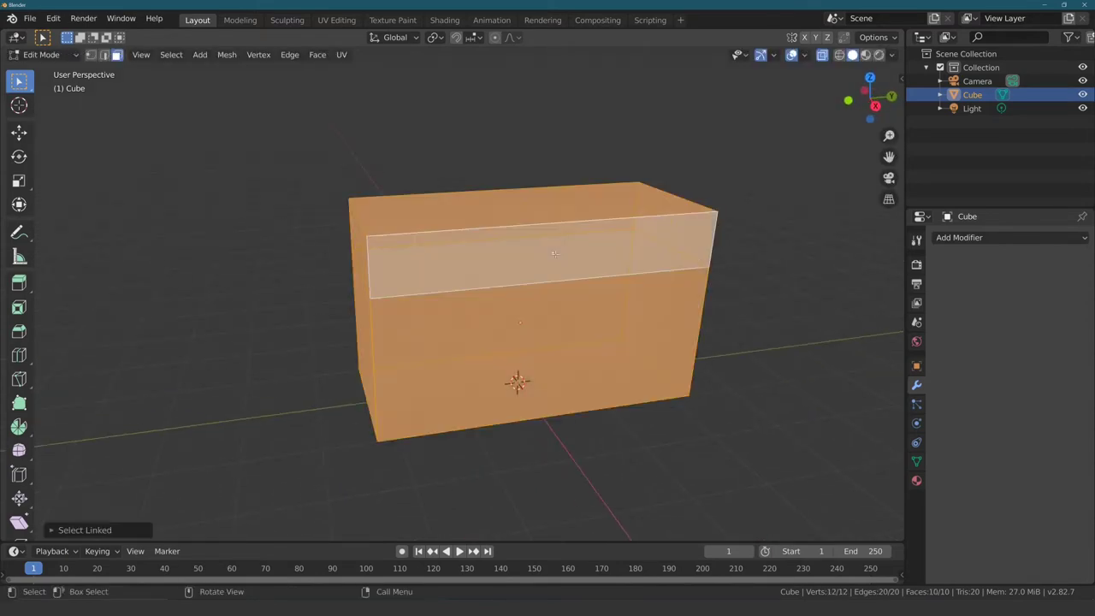
left_click(366, 241)
middle_click_drag(322, 234, 428, 239)
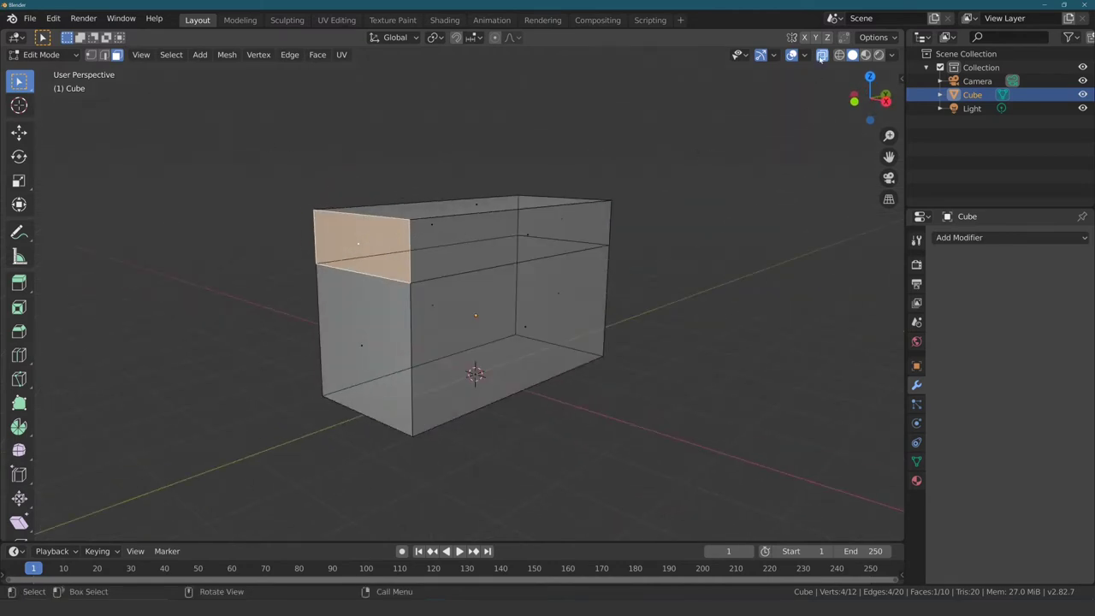
left_click(821, 55)
middle_click_drag(685, 142, 701, 146)
left_click(599, 248, "alt")
middle_click_drag(598, 248, 650, 256)
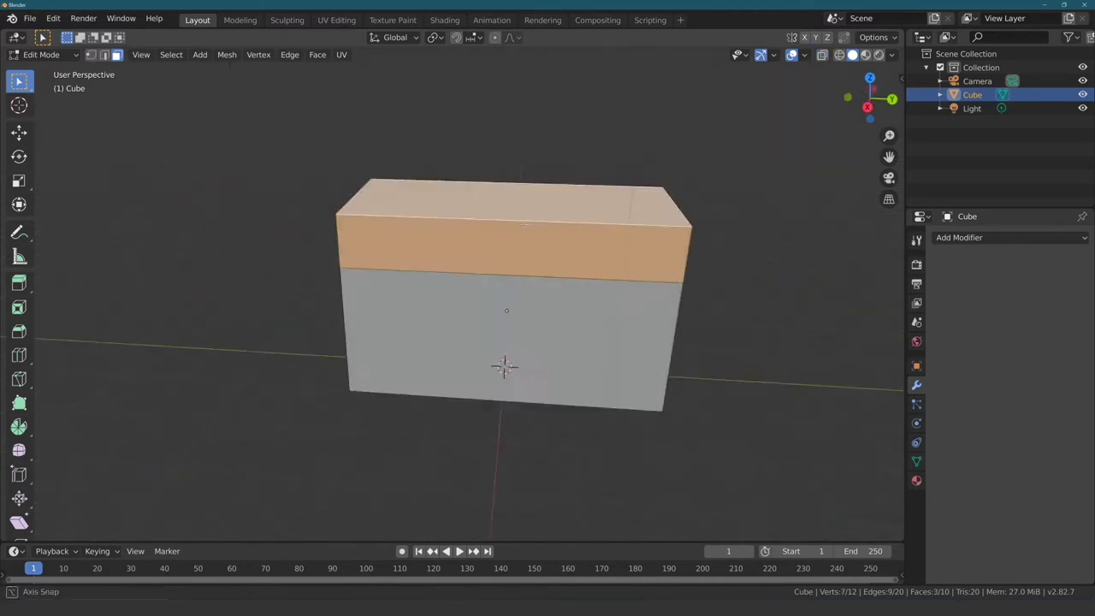
middle_click_drag(525, 225, 462, 239)
left_click(402, 256, "alt")
mouse_move(402, 256)
middle_mouse_down()
mouse_move(395, 247)
mouse_move(480, 243)
middle_mouse_up()
Step: Separate the selected band into its own object, Cube.001, and return to Object Mode
right_click(481, 243)
mouse_move(465, 221)
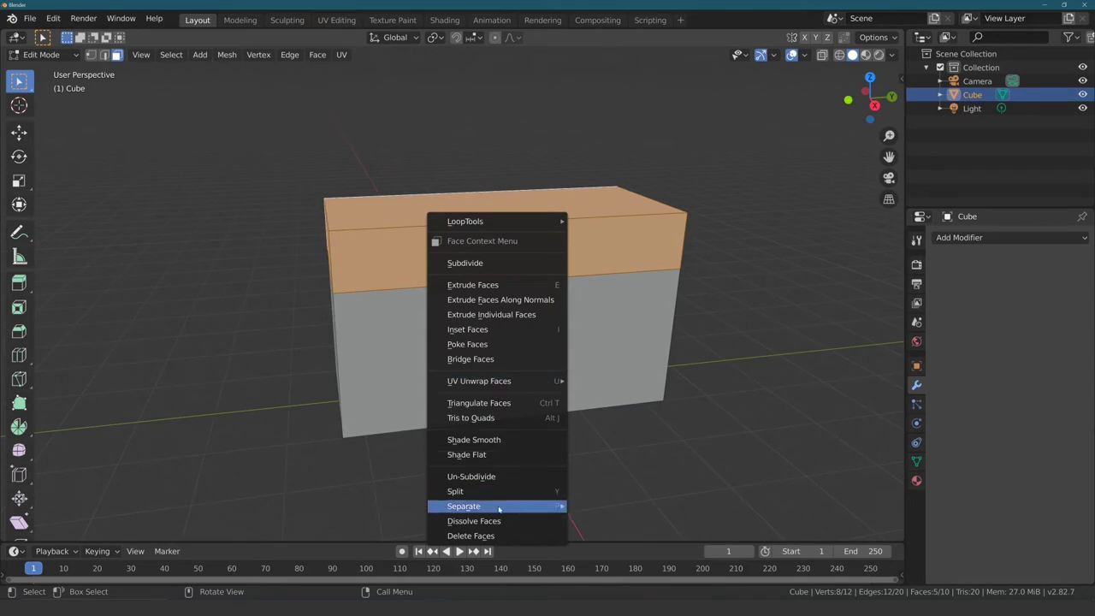
left_click(600, 506)
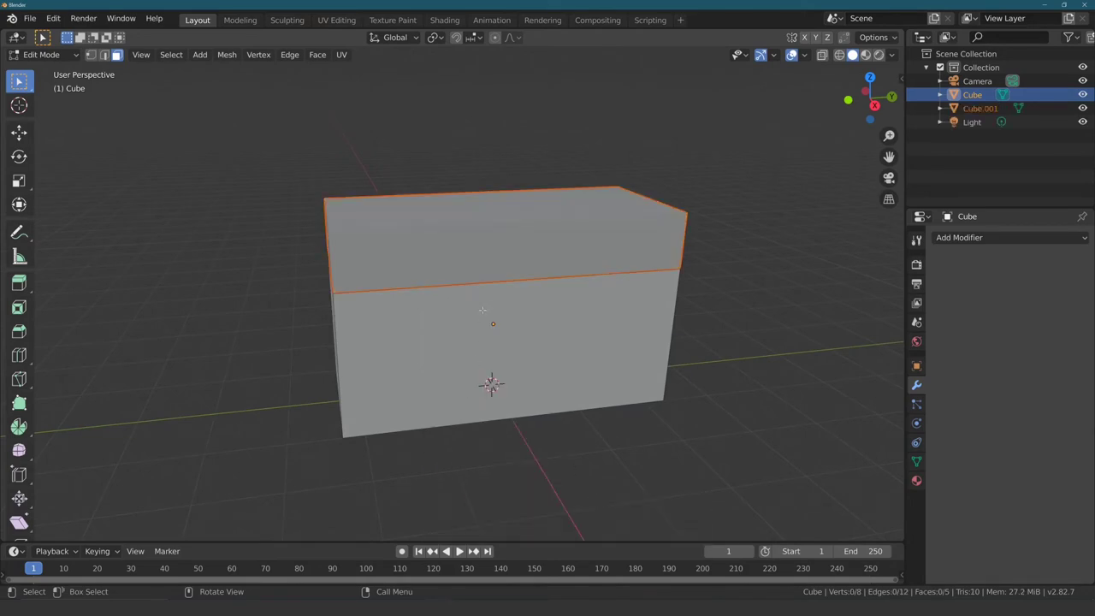
key("Tab")
Step: Lift Cube.001 straight up along Z so it sits just above the box
left_click(433, 256)
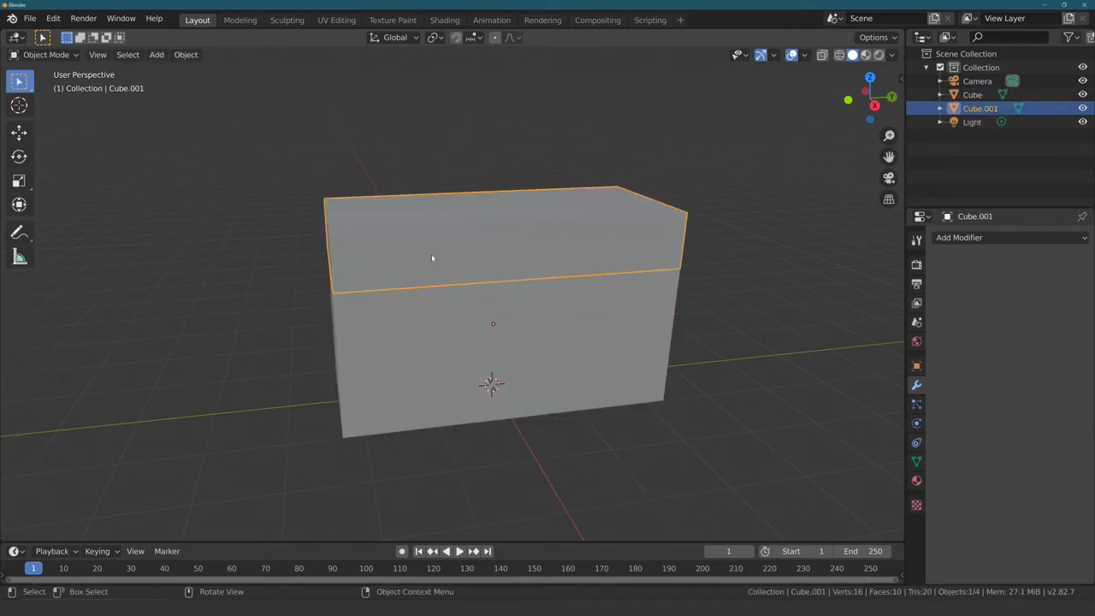
middle_click_drag(433, 257, 388, 259)
key("g")
key("z")
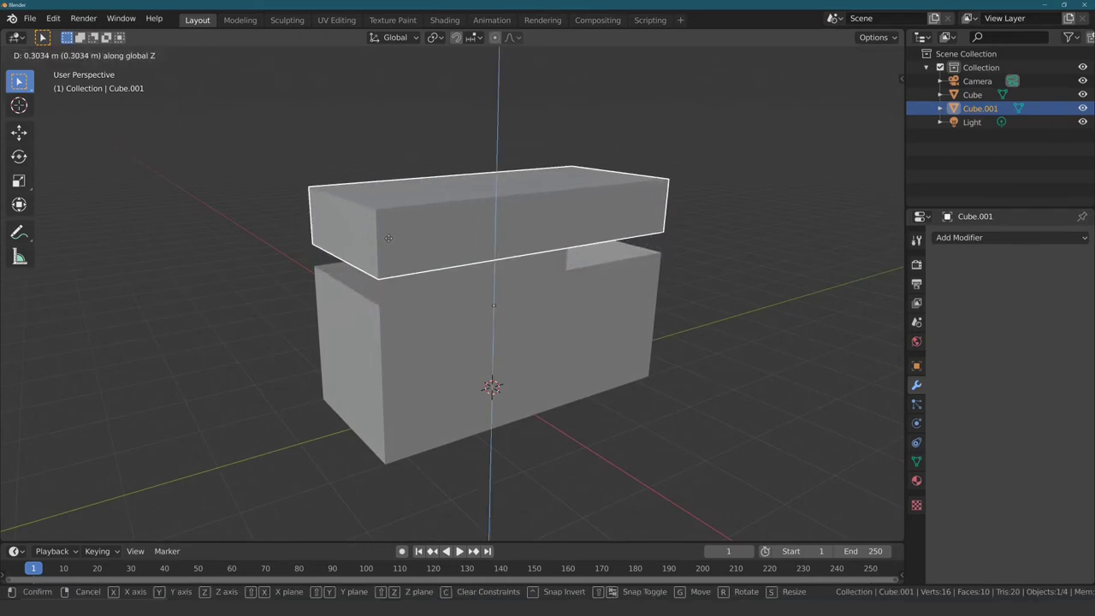
left_click(376, 248)
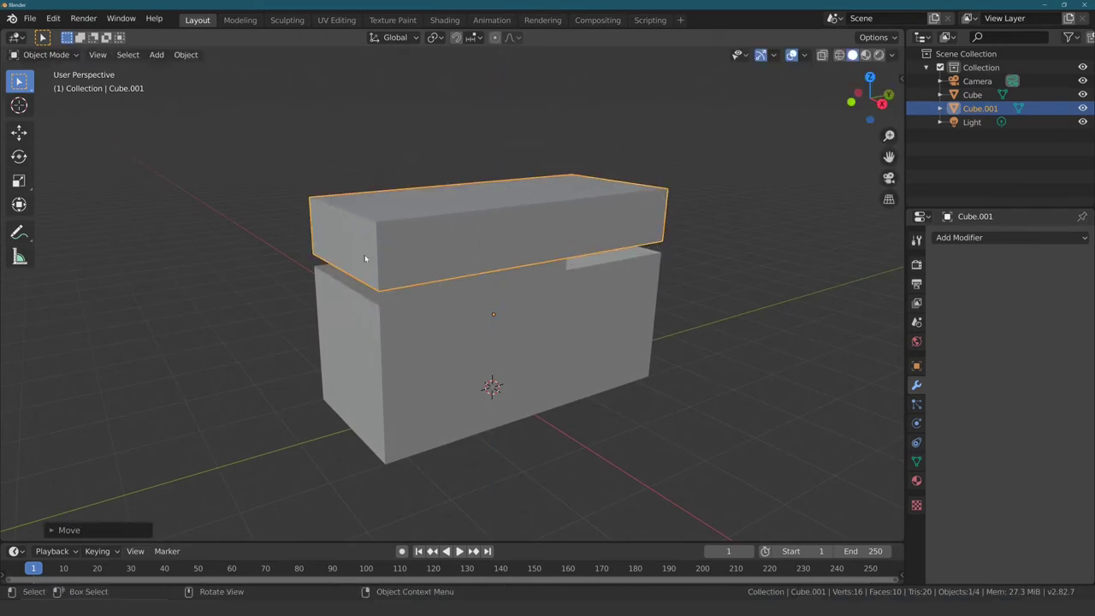
mouse_move(366, 254)
middle_mouse_down()
mouse_move(202, 254)
mouse_move(288, 269)
middle_mouse_up()
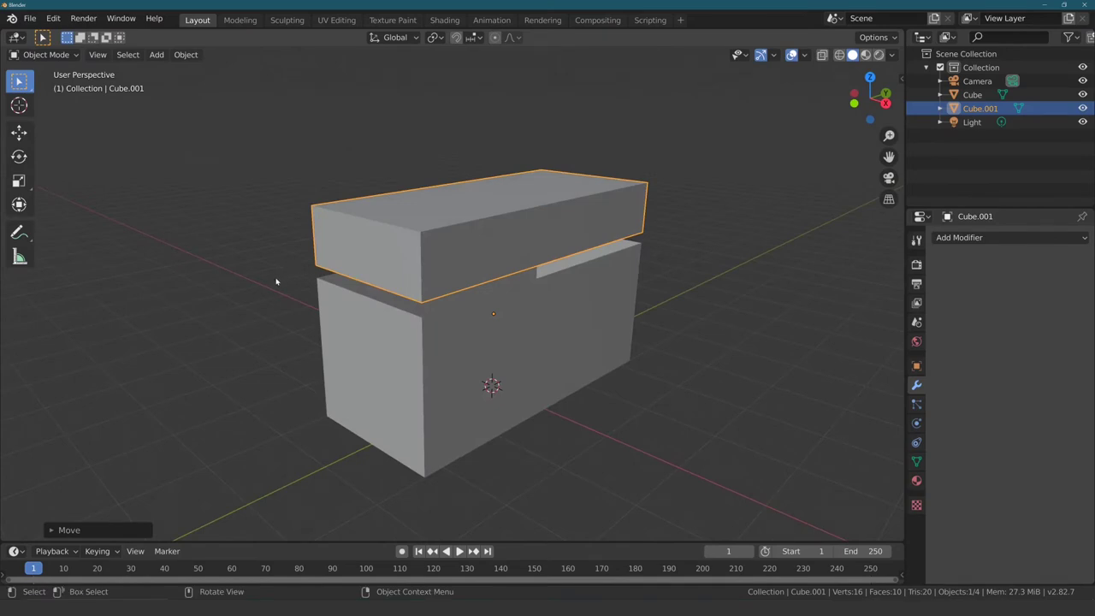
Step: Check the small gap between lid and box from several angles, alternating their selection
left_click(404, 322)
left_click(402, 282)
mouse_move(401, 281)
middle_mouse_down()
mouse_move(400, 309)
mouse_move(305, 294)
middle_mouse_up()
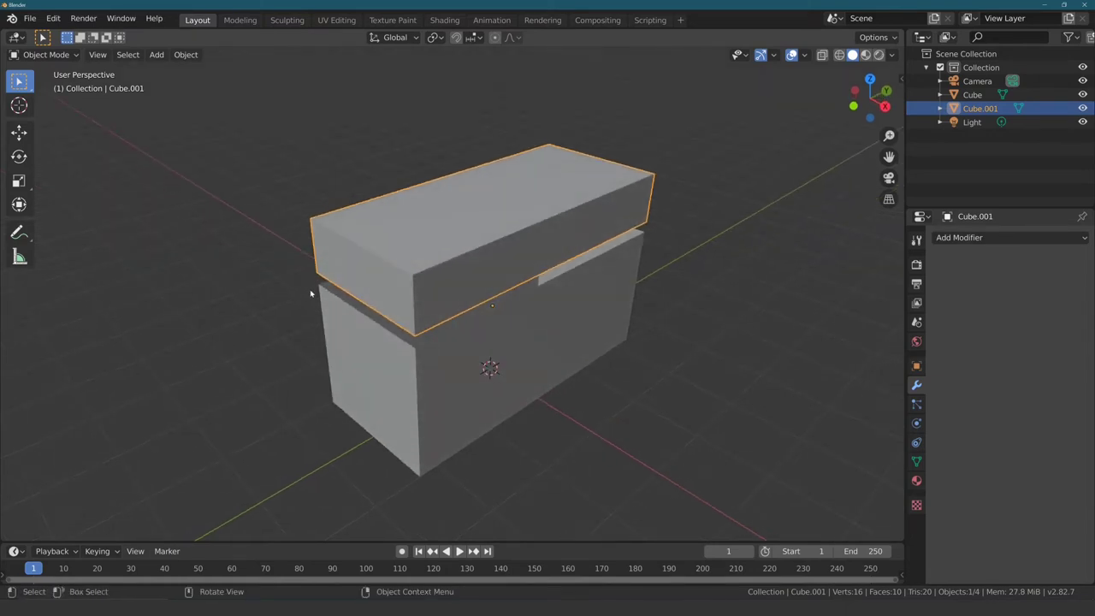
mouse_move(310, 293)
middle_mouse_down()
mouse_move(452, 215)
mouse_move(487, 224)
middle_mouse_up()
mouse_move(386, 352)
middle_mouse_down()
mouse_move(420, 325)
mouse_move(491, 310)
mouse_move(369, 303)
middle_mouse_up()
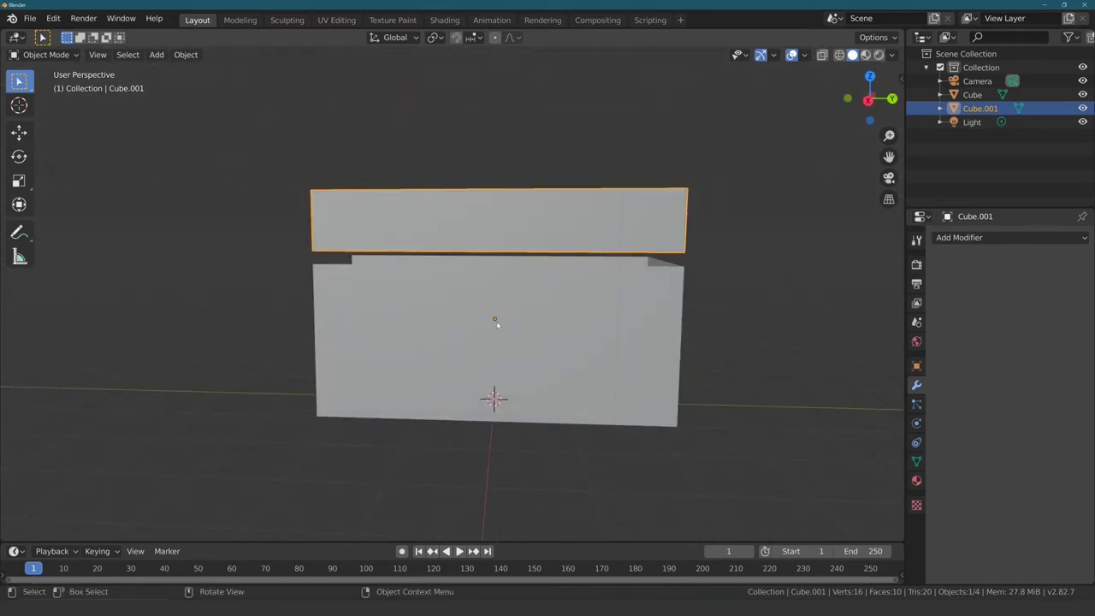
mouse_move(396, 353)
middle_mouse_down()
mouse_move(476, 353)
mouse_move(391, 354)
mouse_move(397, 331)
middle_mouse_up()
left_click(396, 332)
left_click(395, 261)
left_click(379, 323)
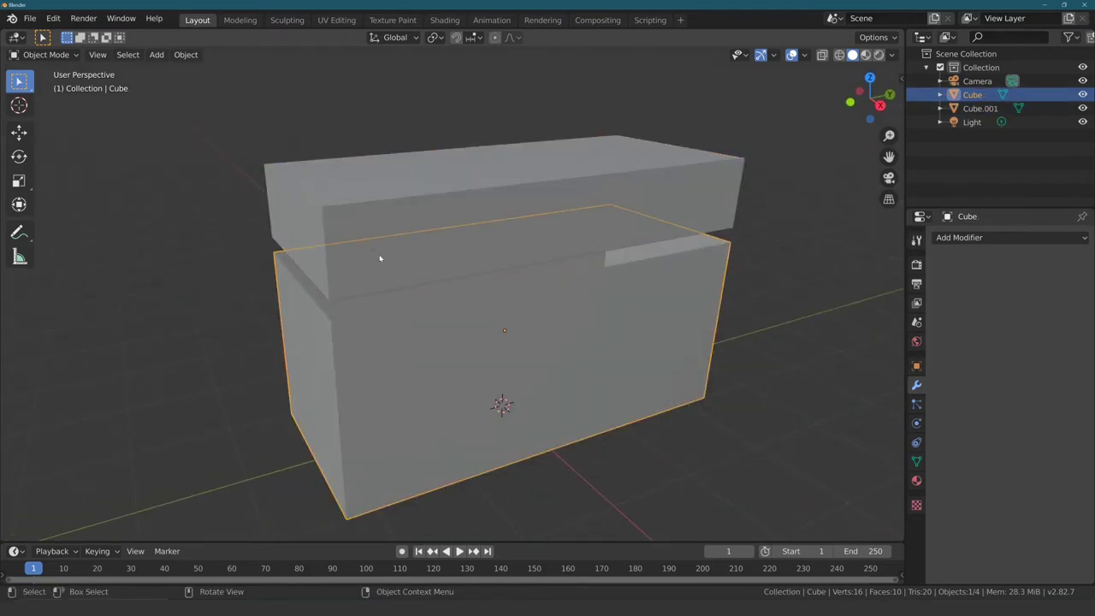
left_click(379, 254)
middle_click_drag(342, 296, 347, 302)
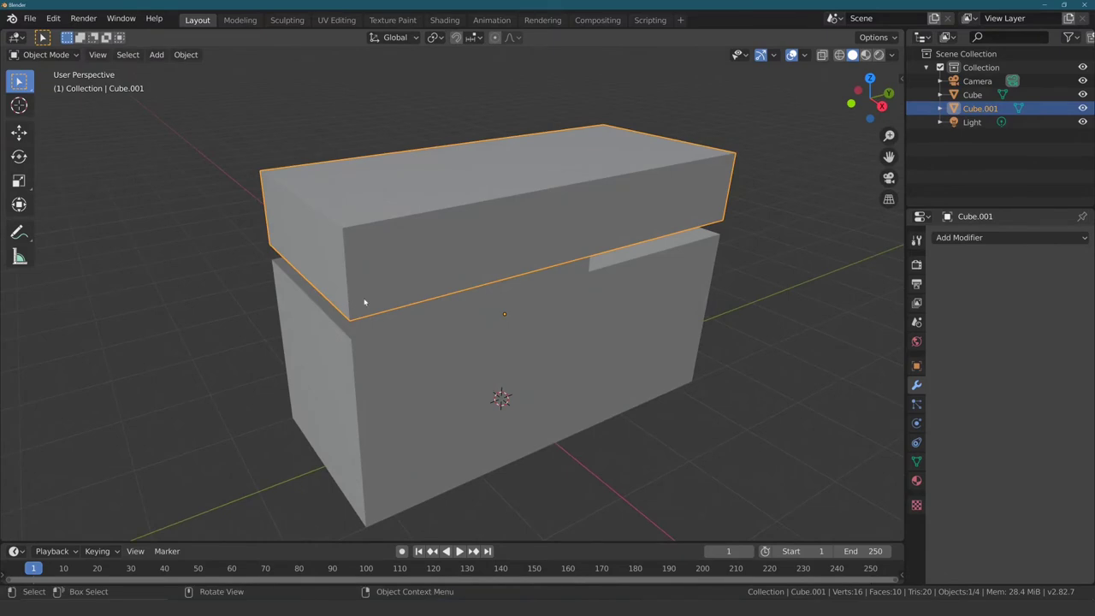
scroll(375, 299, "down", 3)
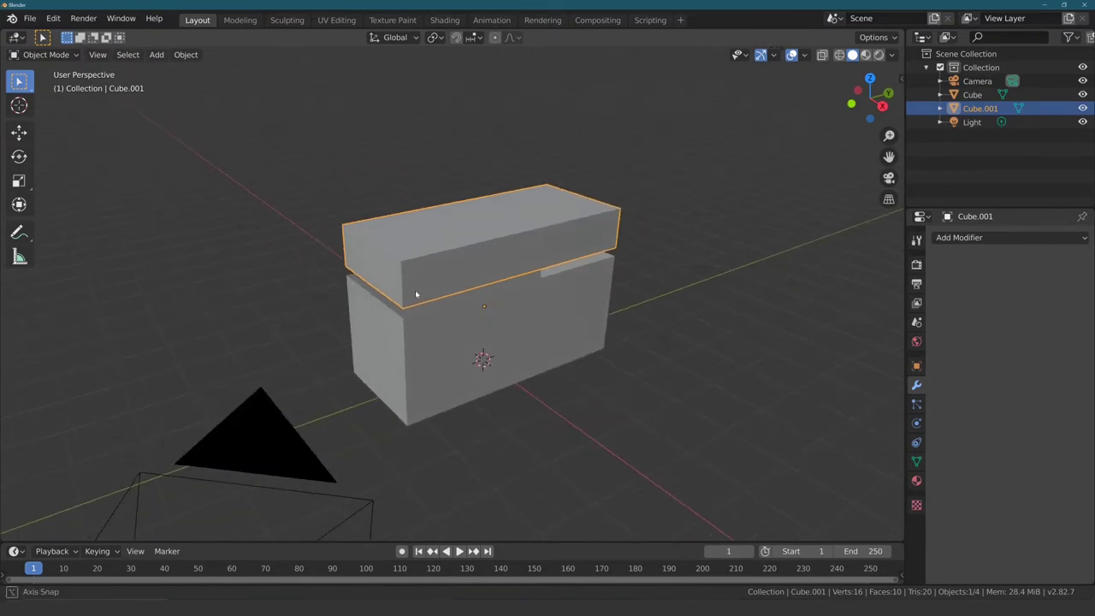
scroll(414, 293, "up", 2)
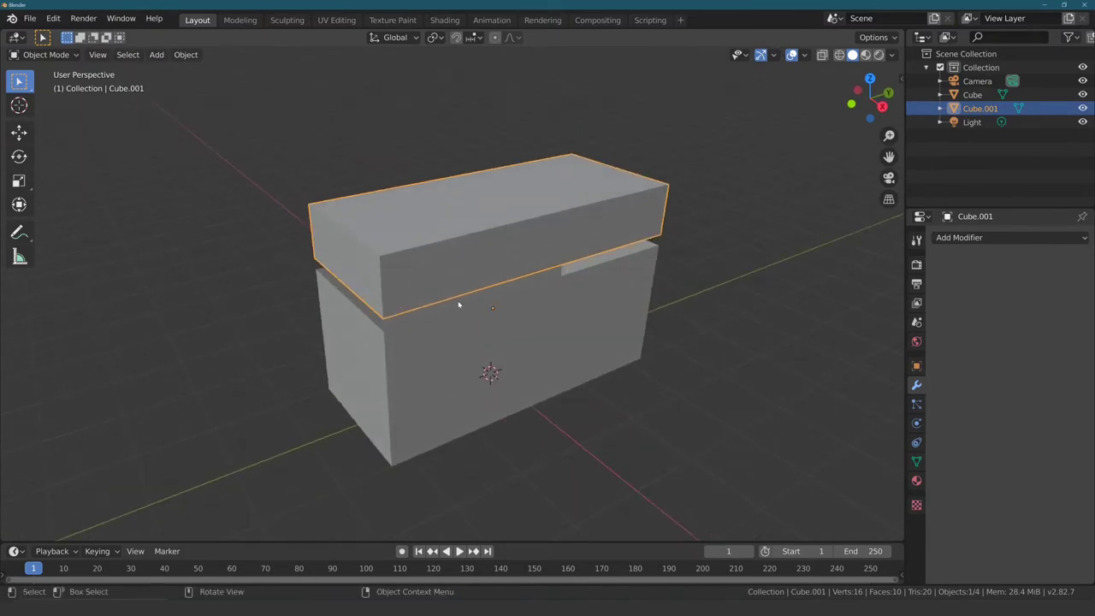
Step: Add a Solidify modifier with 0.01 m thickness to Cube.001 and inspect its thin walls
left_click(953, 239)
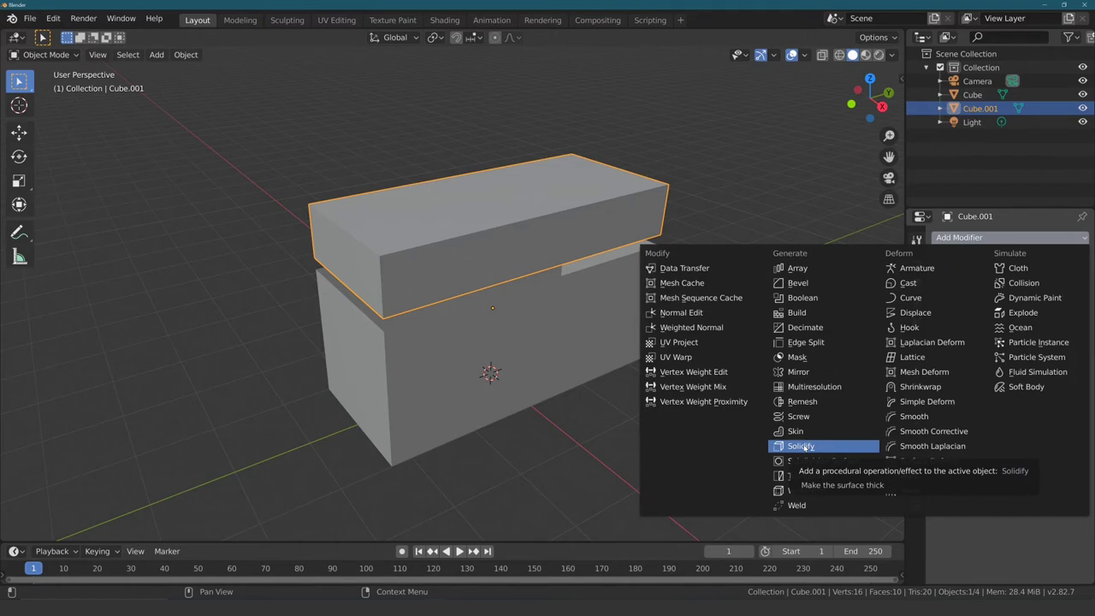
left_click(802, 447)
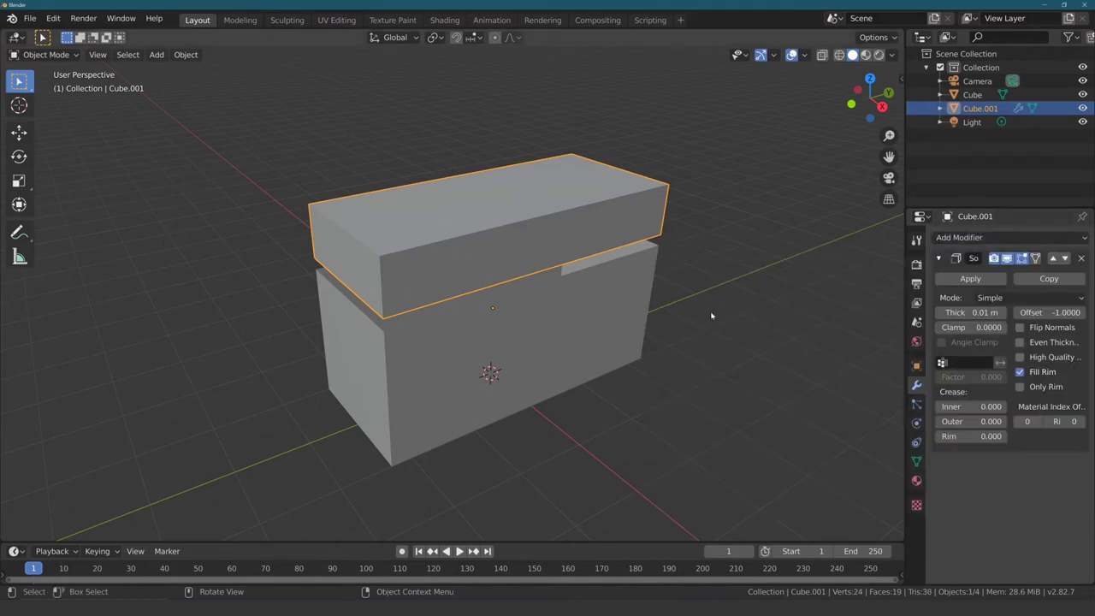
mouse_move(619, 297)
middle_mouse_down()
mouse_move(496, 256)
mouse_move(505, 231)
middle_mouse_up()
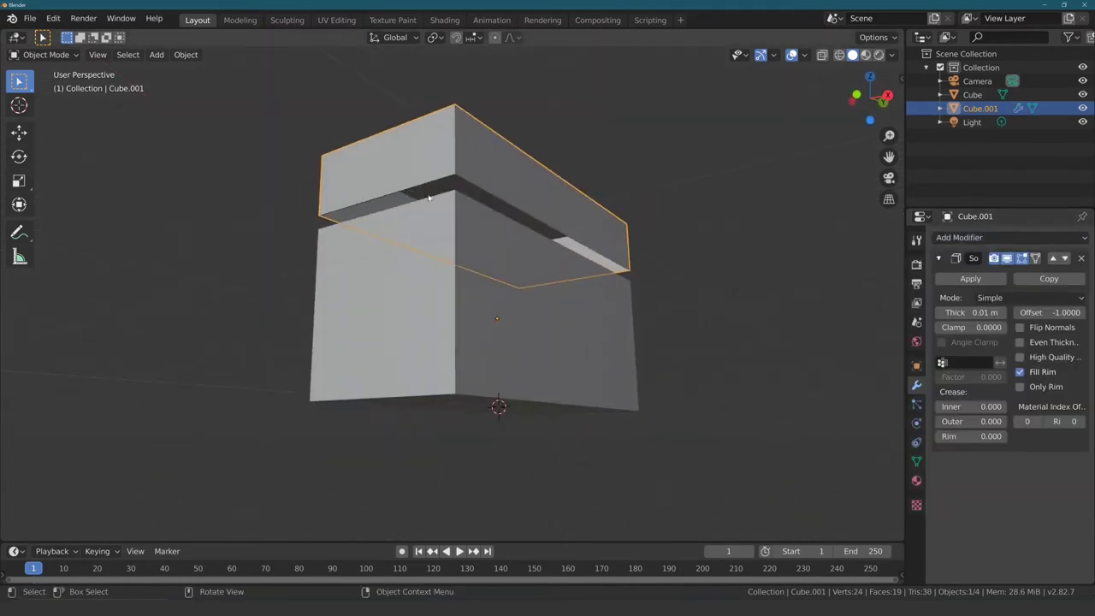
scroll(422, 191, "up", 5)
scroll(422, 191, "down", 5)
mouse_move(430, 215)
middle_mouse_down()
mouse_move(430, 264)
mouse_move(409, 237)
mouse_move(350, 222)
mouse_move(432, 211)
mouse_move(337, 232)
middle_mouse_up()
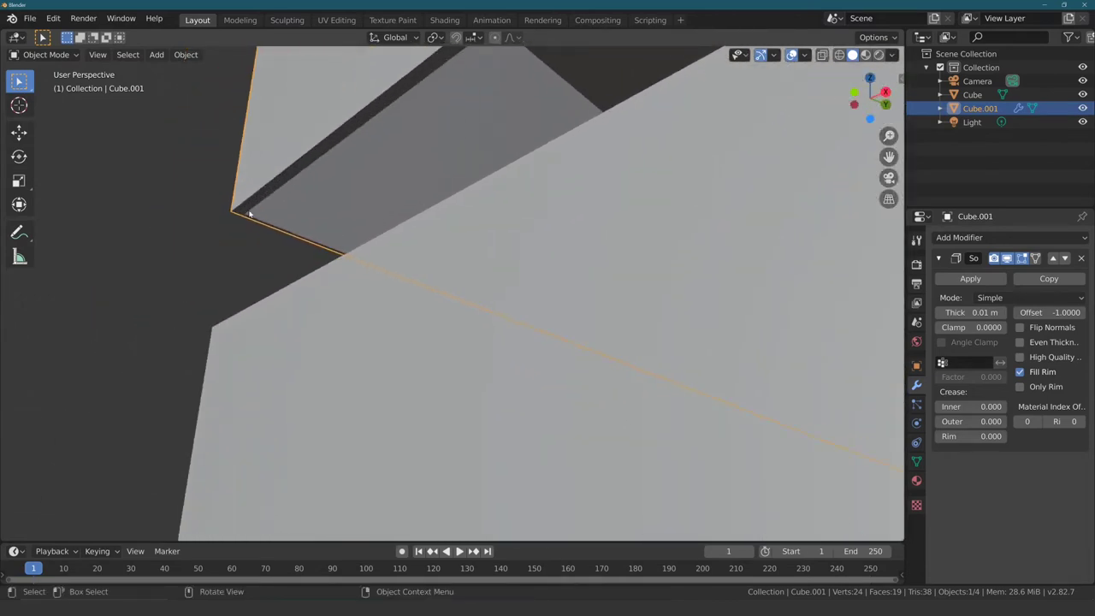
middle_click_drag(261, 223, 283, 235)
scroll(283, 235, "down", 2)
scroll(310, 240, "down", 3)
scroll(346, 325, "down", 3)
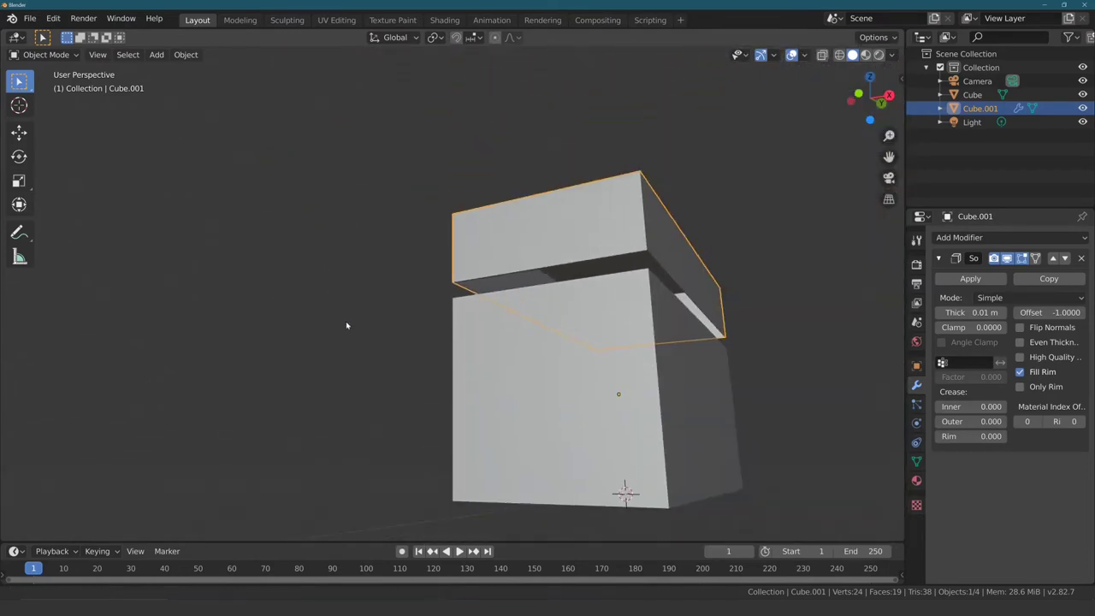
middle_click_drag(346, 325, 334, 323)
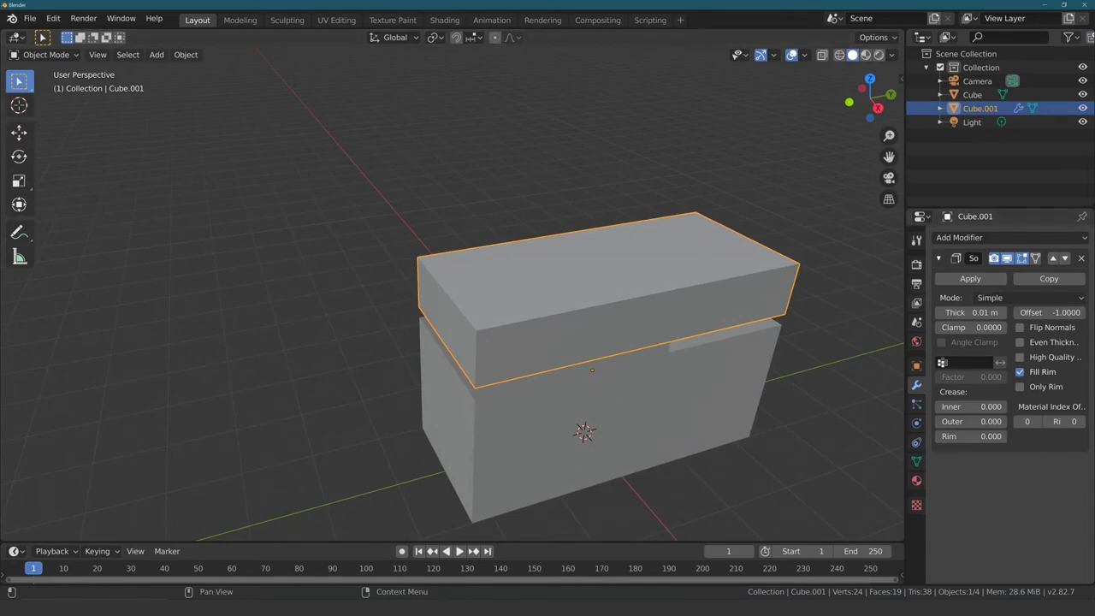
Step: Remove the lid's Solidify modifier and apply scale to both Cube.001 and Cube
left_click(1081, 257)
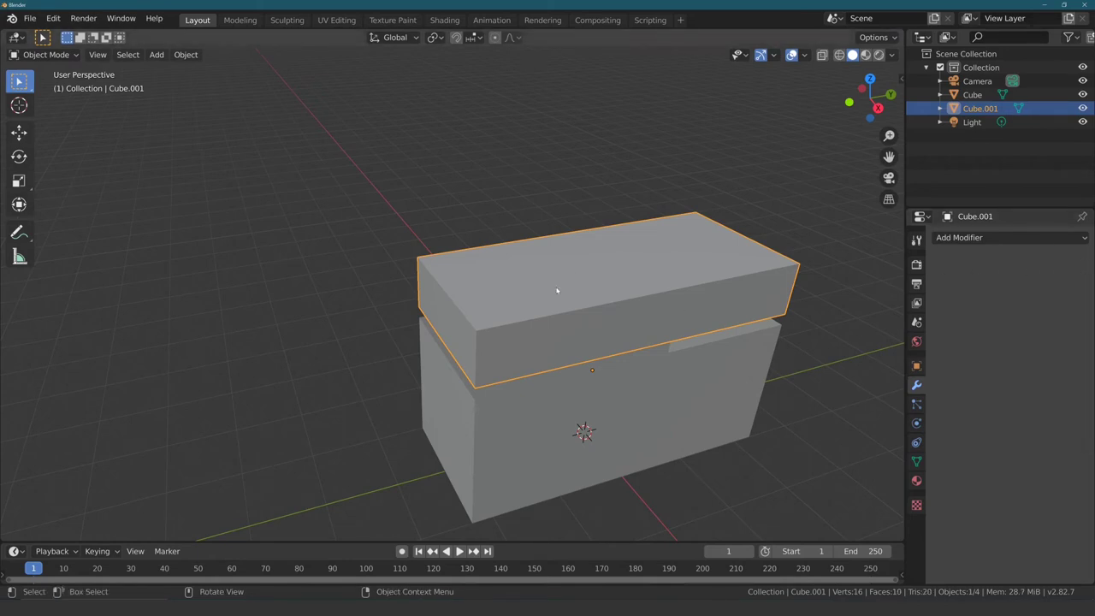
key("ctrl+a")
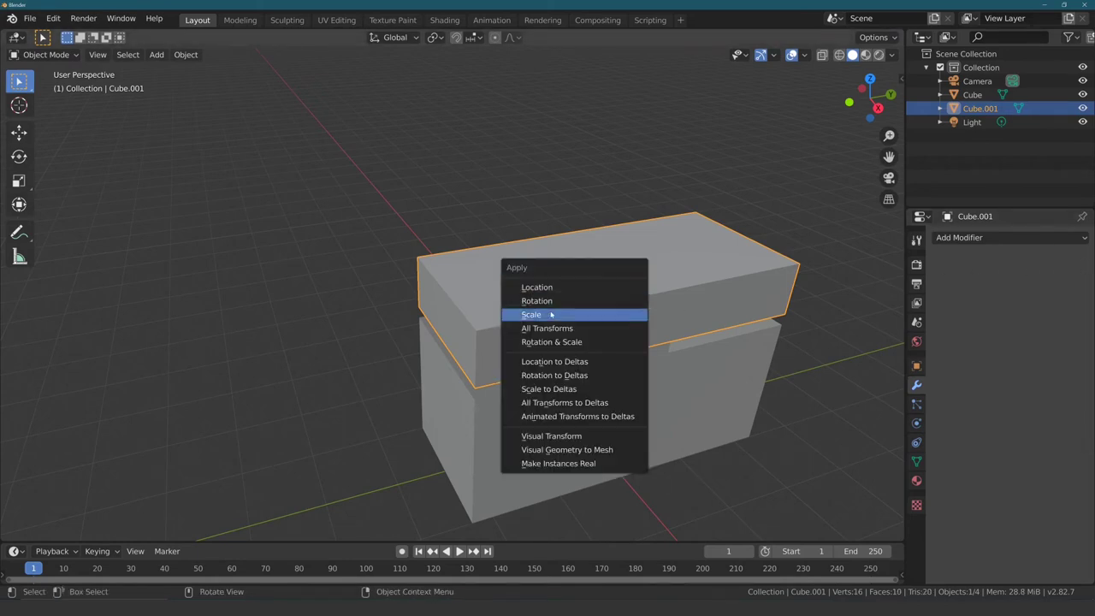
left_click(554, 315)
left_click(564, 403)
key("ctrl+a")
left_click(566, 402)
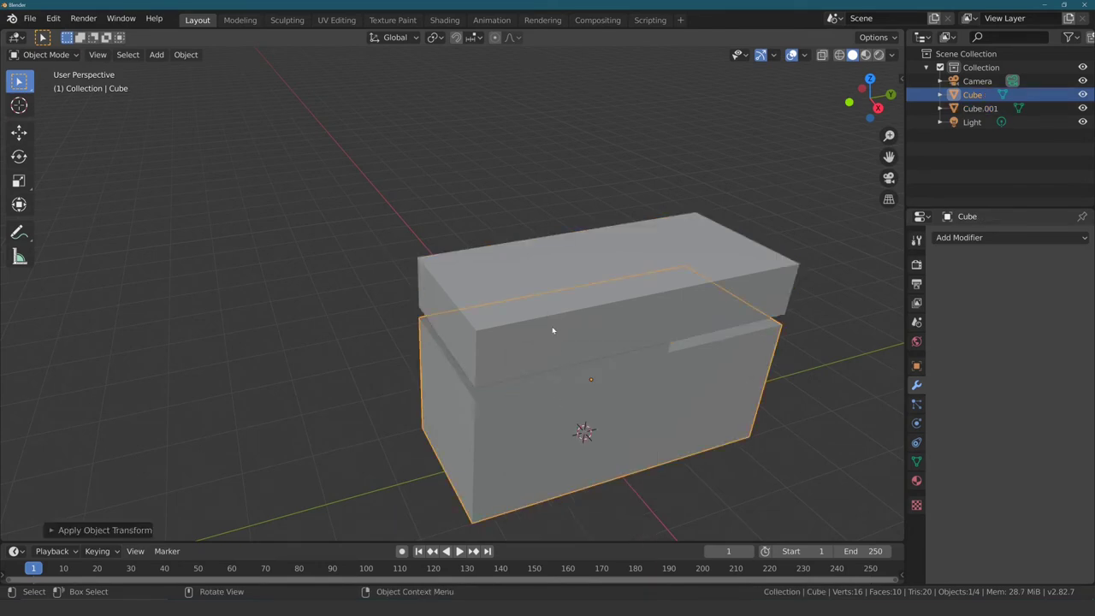
left_click(552, 312)
Step: Add a new Solidify modifier to the lid Cube.001
left_click(945, 238)
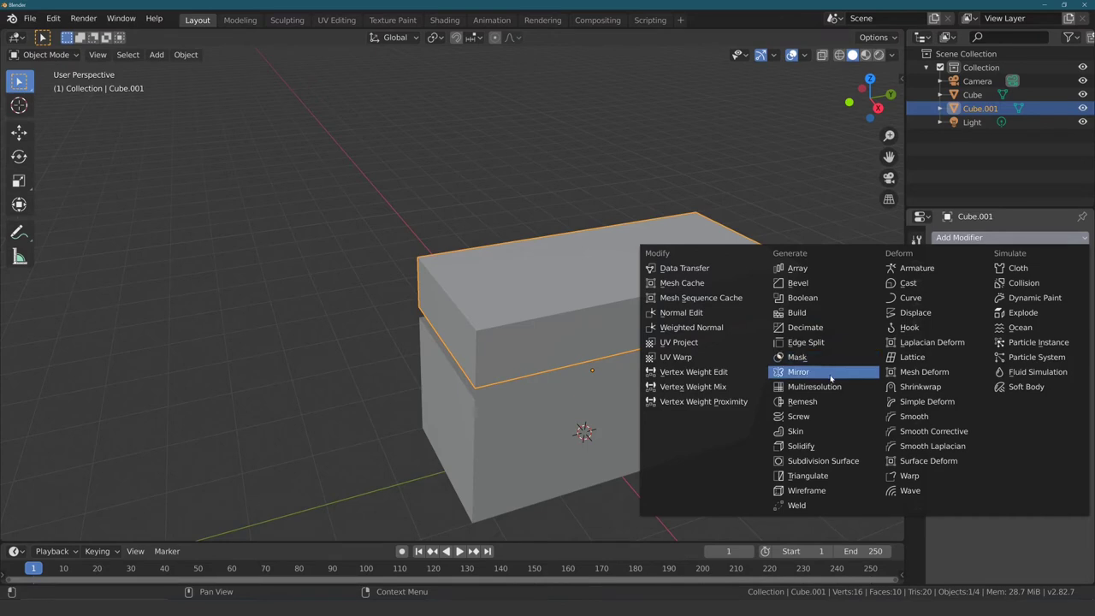
left_click(809, 447)
mouse_move(581, 430)
middle_mouse_down()
mouse_move(580, 299)
mouse_move(602, 264)
middle_mouse_up()
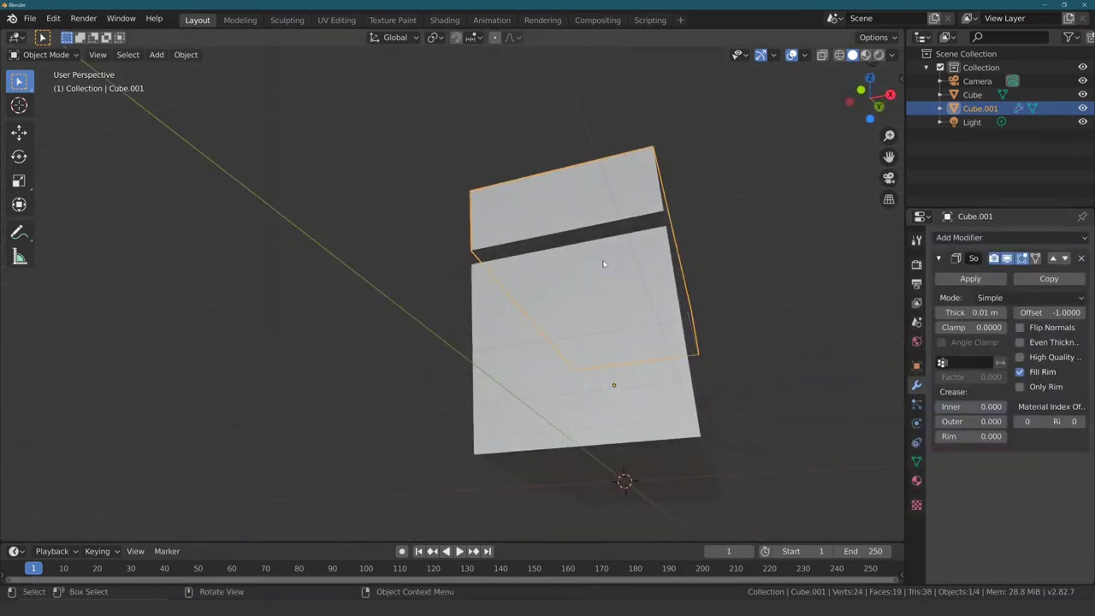
scroll(422, 233, "up", 3)
scroll(433, 230, "up", 2)
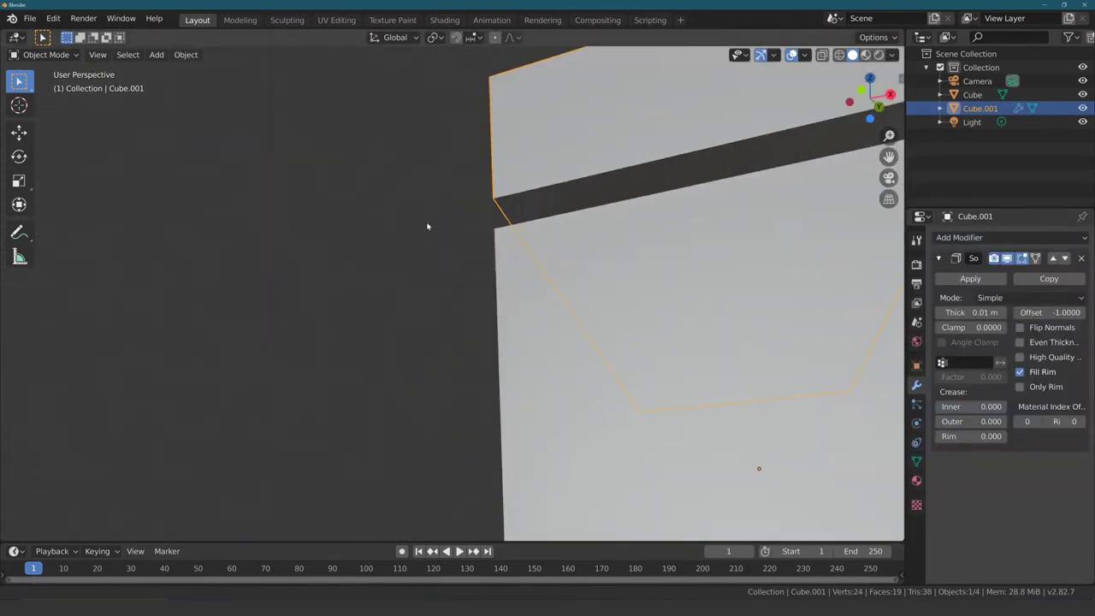
mouse_move(428, 227)
middle_mouse_down("shift")
mouse_move(409, 262)
mouse_move(367, 281)
mouse_move(362, 268)
mouse_move(369, 293)
mouse_move(430, 282)
middle_mouse_up("shift")
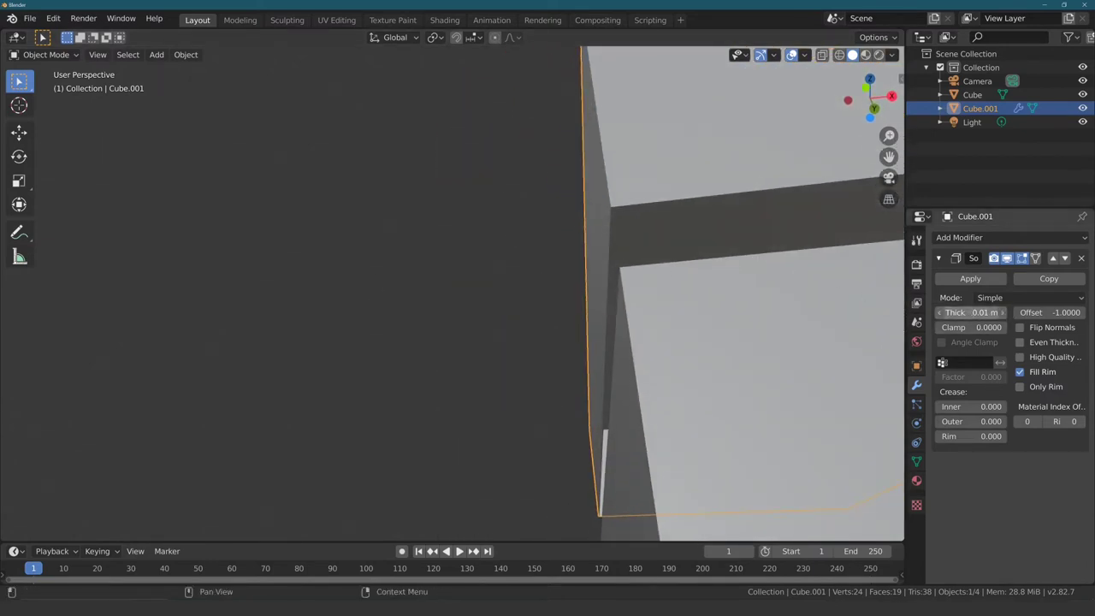
Step: Raise the lid's Solidify thickness to 0.15 m
mouse_move(975, 312)
left_mouse_down()
mouse_move(1009, 313)
mouse_move(954, 312)
left_mouse_up()
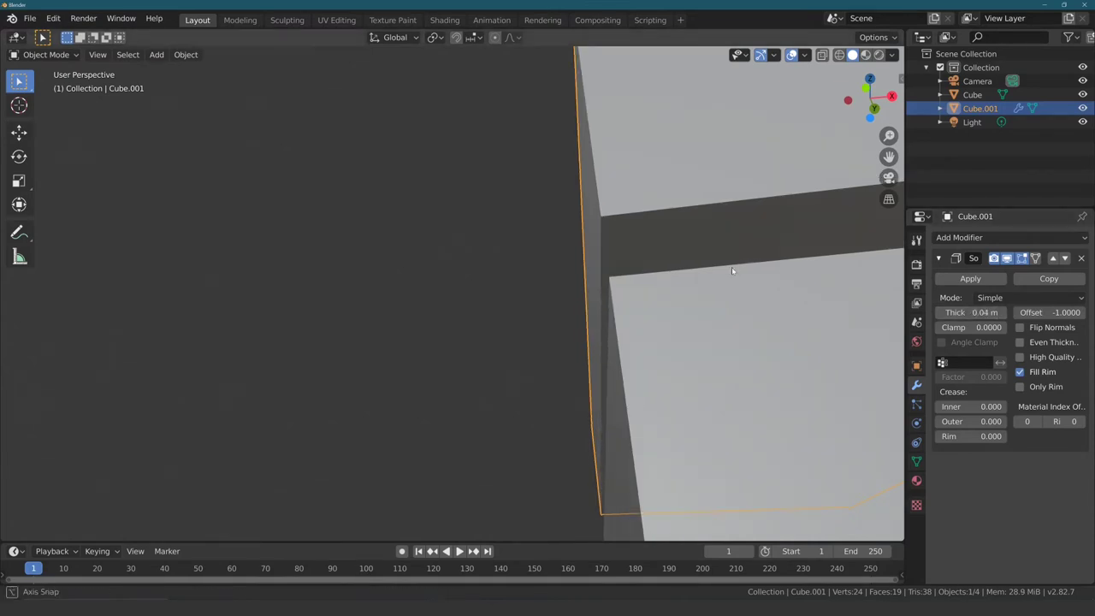
middle_click_drag(731, 267, 710, 222)
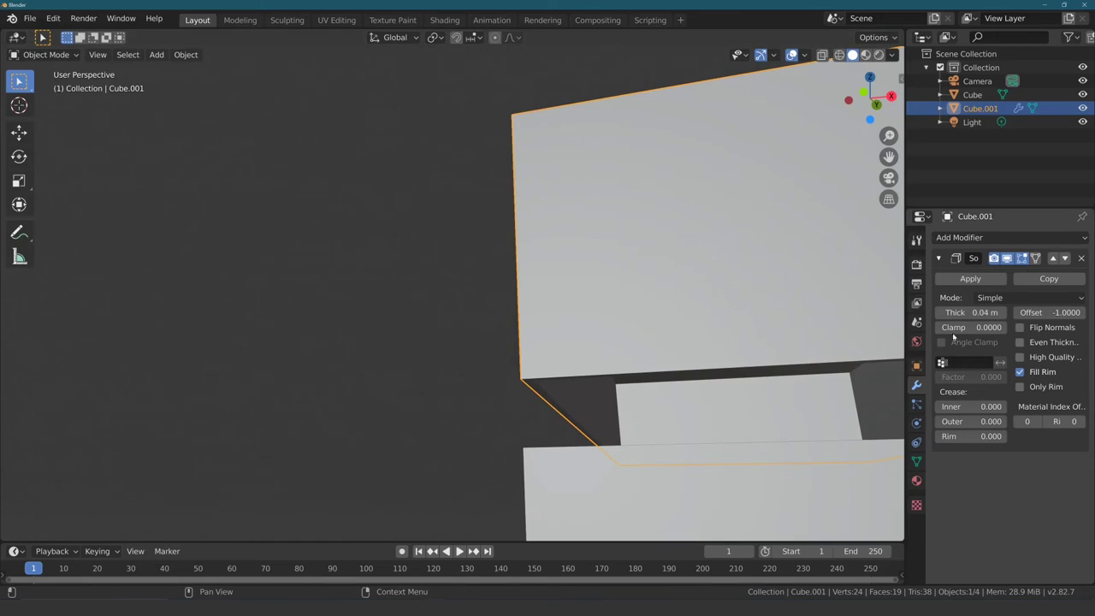
left_click_drag(975, 312, 1010, 312)
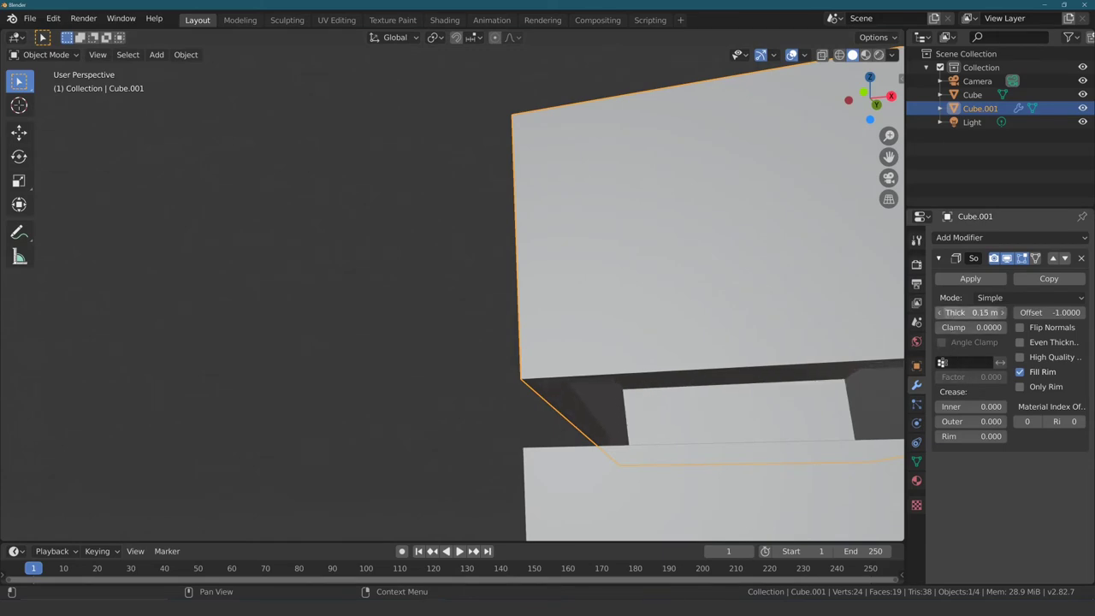
mouse_move(630, 357)
middle_mouse_down()
mouse_move(619, 334)
mouse_move(589, 349)
mouse_move(542, 347)
mouse_move(532, 367)
mouse_move(568, 403)
middle_mouse_up()
scroll(567, 404, "down", 5)
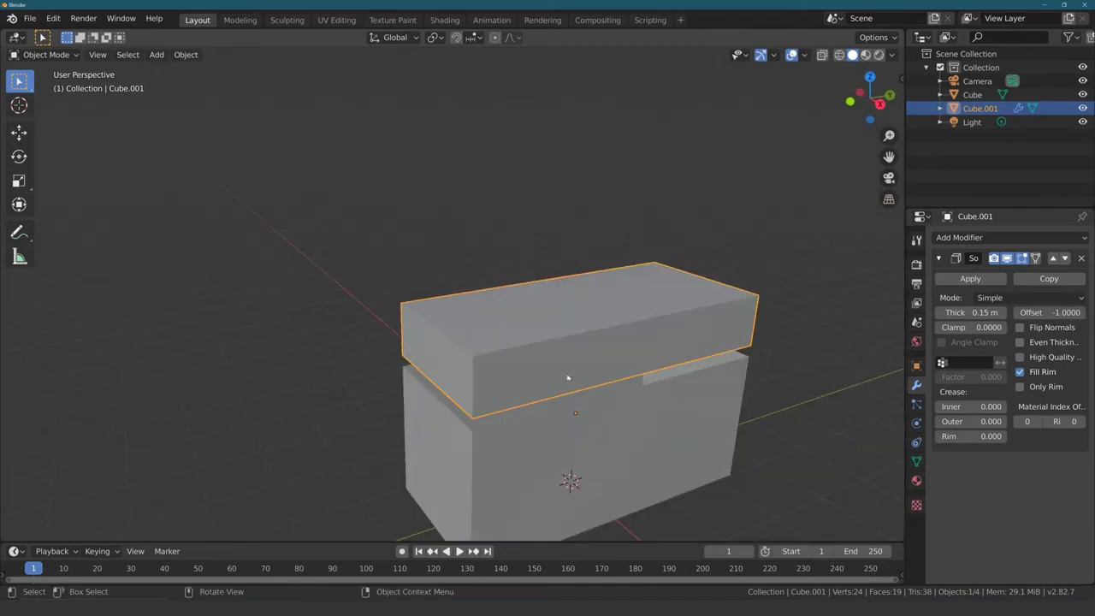
mouse_move(406, 358)
middle_mouse_down()
mouse_move(344, 367)
mouse_move(354, 305)
mouse_move(338, 331)
middle_mouse_up()
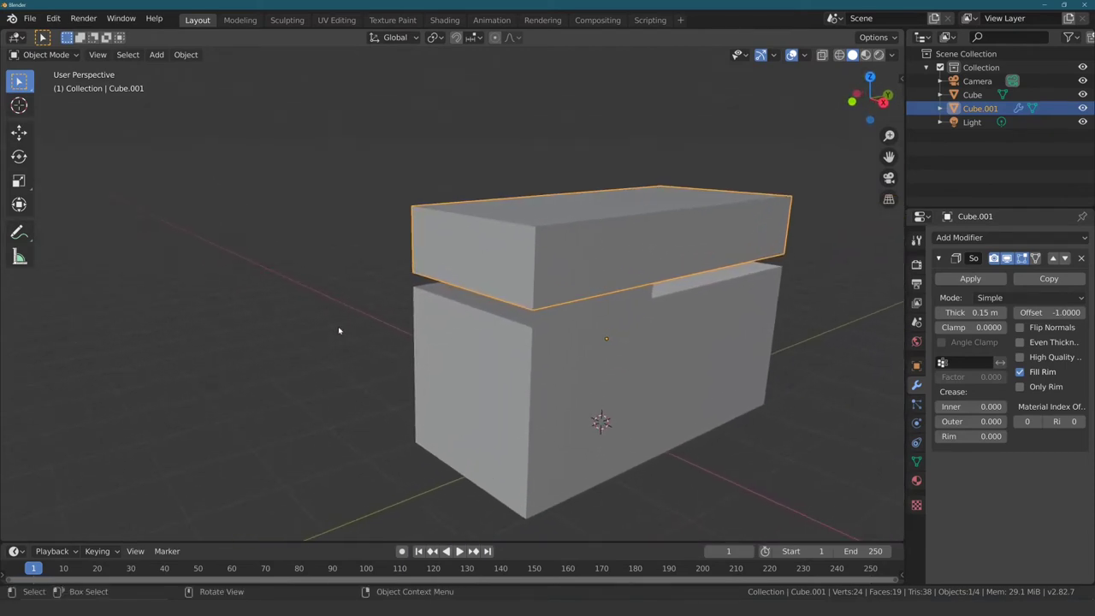
left_click(497, 343)
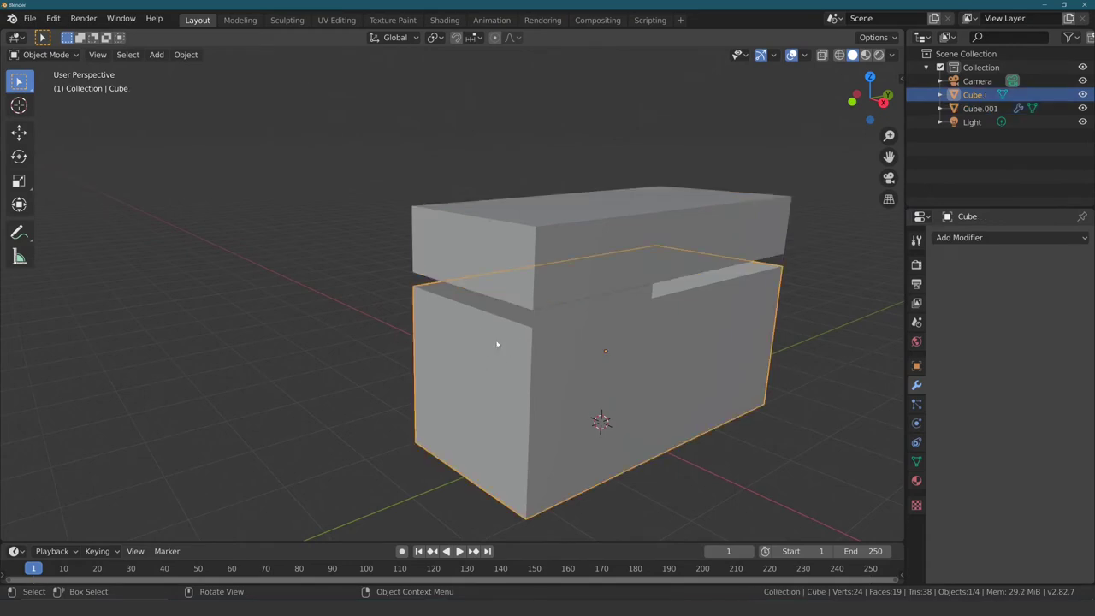
Step: Rename the lower box to 'Kiste'
left_click(496, 243)
left_click(484, 271)
left_click(483, 274)
left_click(479, 257)
left_click(479, 256)
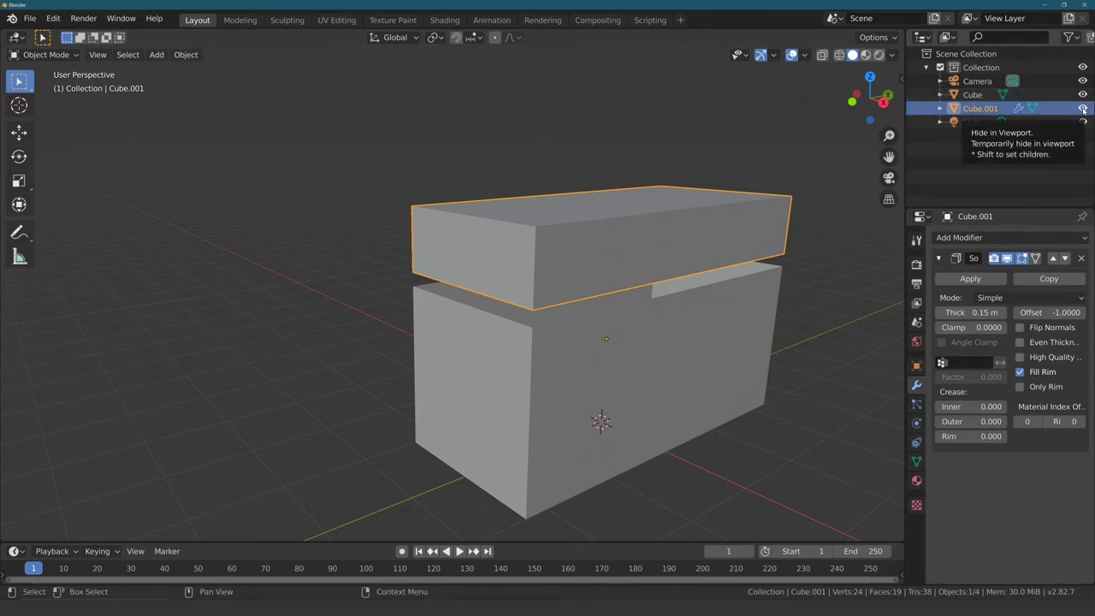
left_click(973, 97)
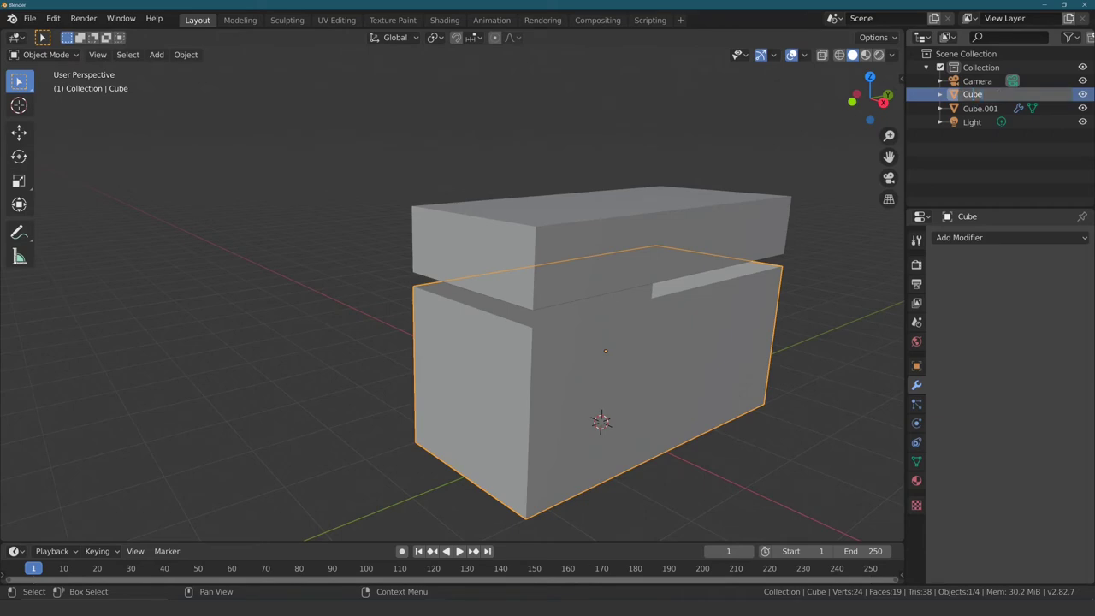
key("F2")
type("Kiste")
key("Return")
Step: Rename the lid Cube.001 to 'Deckel'
left_click(977, 95)
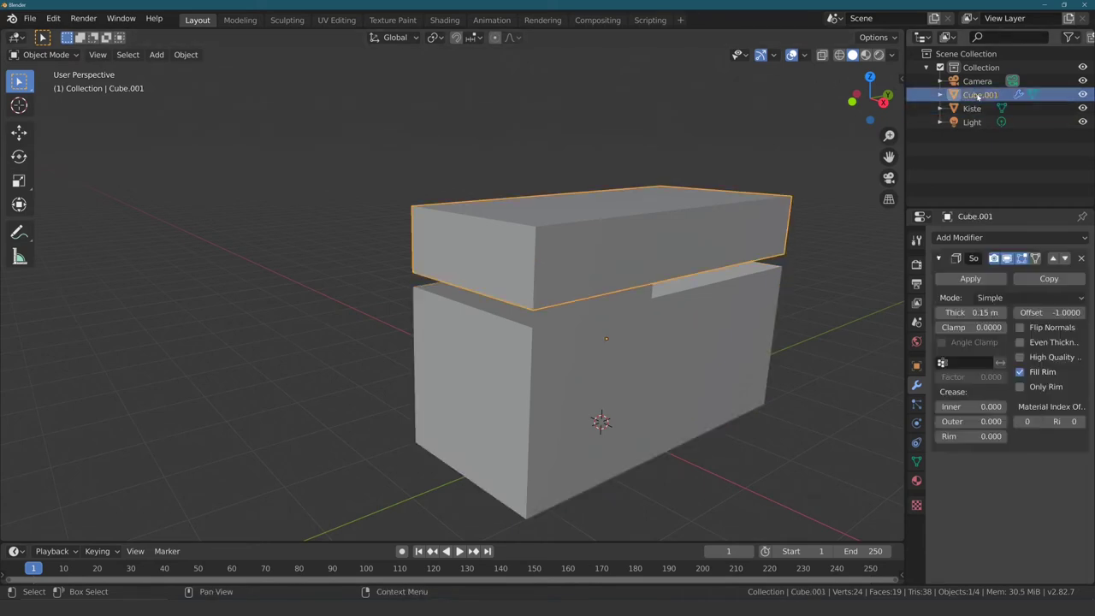
double_click(977, 95)
type("Deckel")
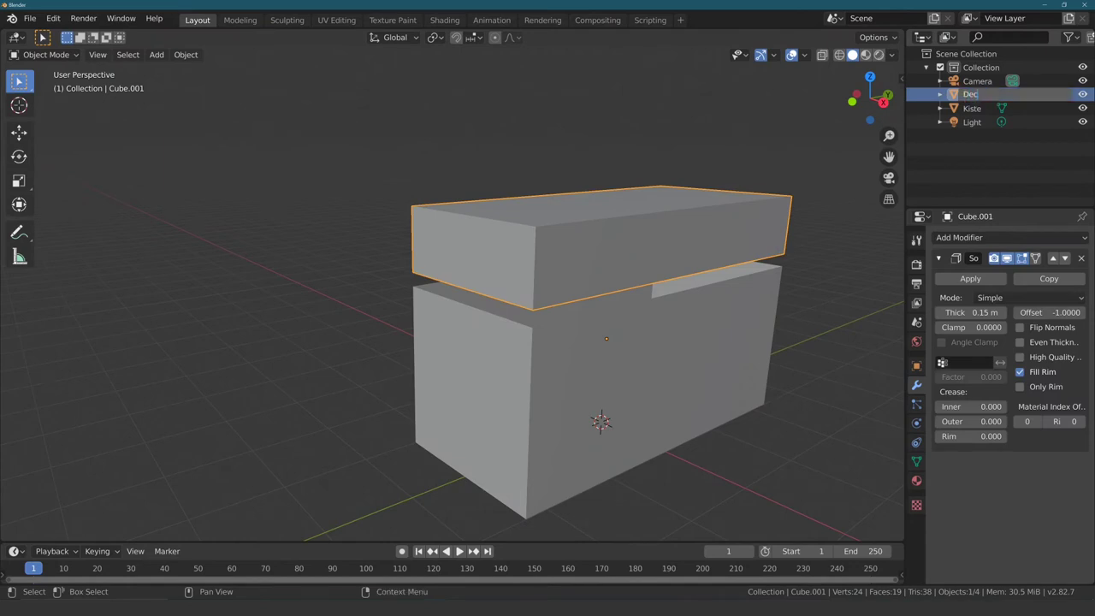
key("Return")
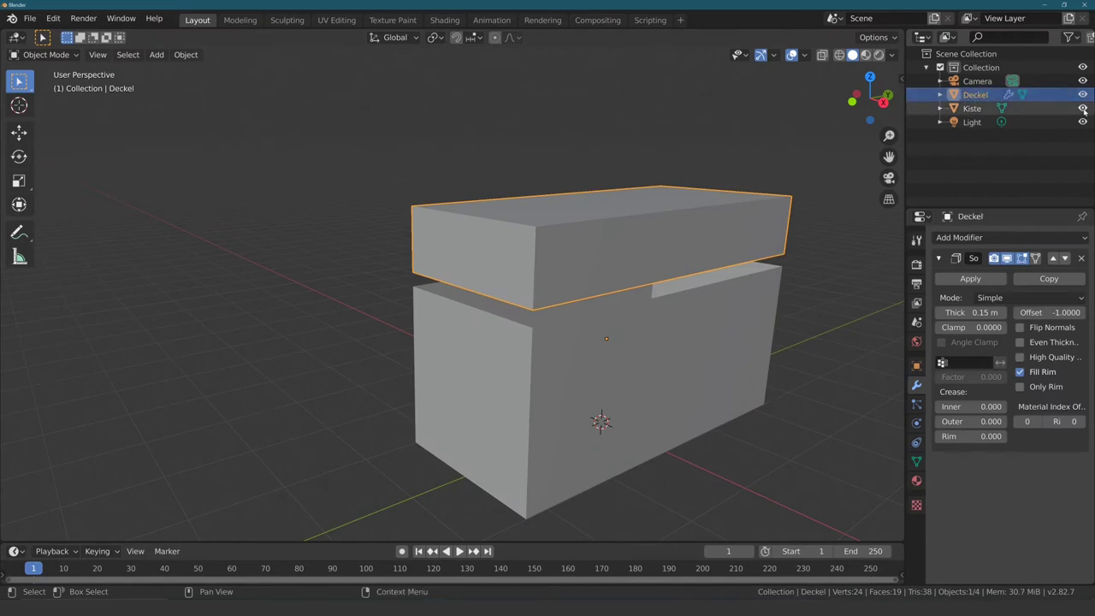
Step: Hide and reveal Kiste to confirm it sits beneath the lid, then deselect it
left_click(1083, 108)
left_click(1083, 108)
left_click(1083, 109)
left_click(1083, 109)
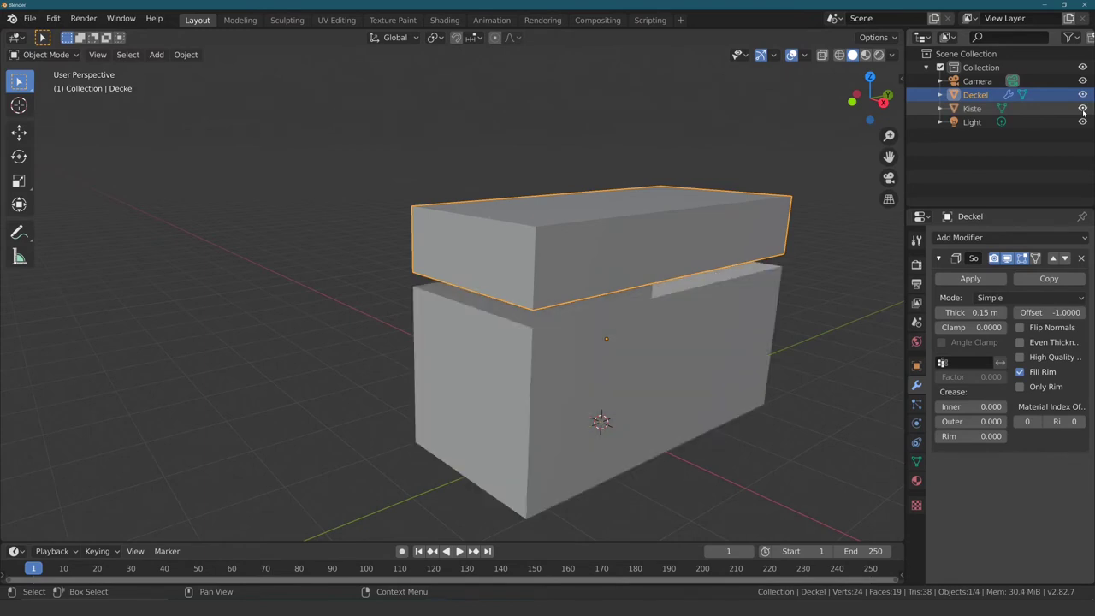
left_click(577, 351)
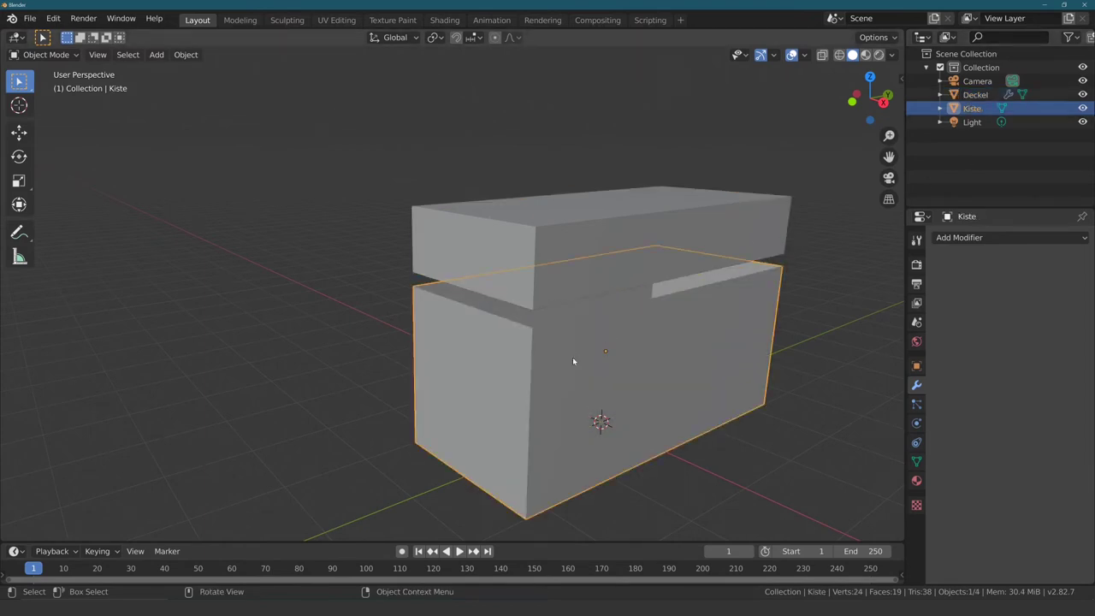
key("h")
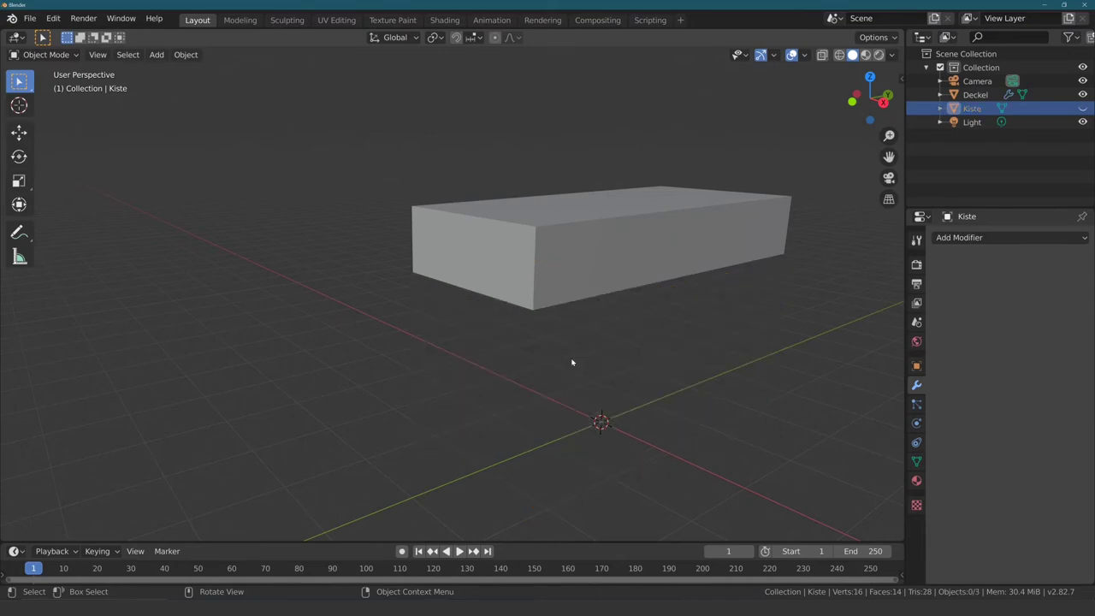
key("alt+h")
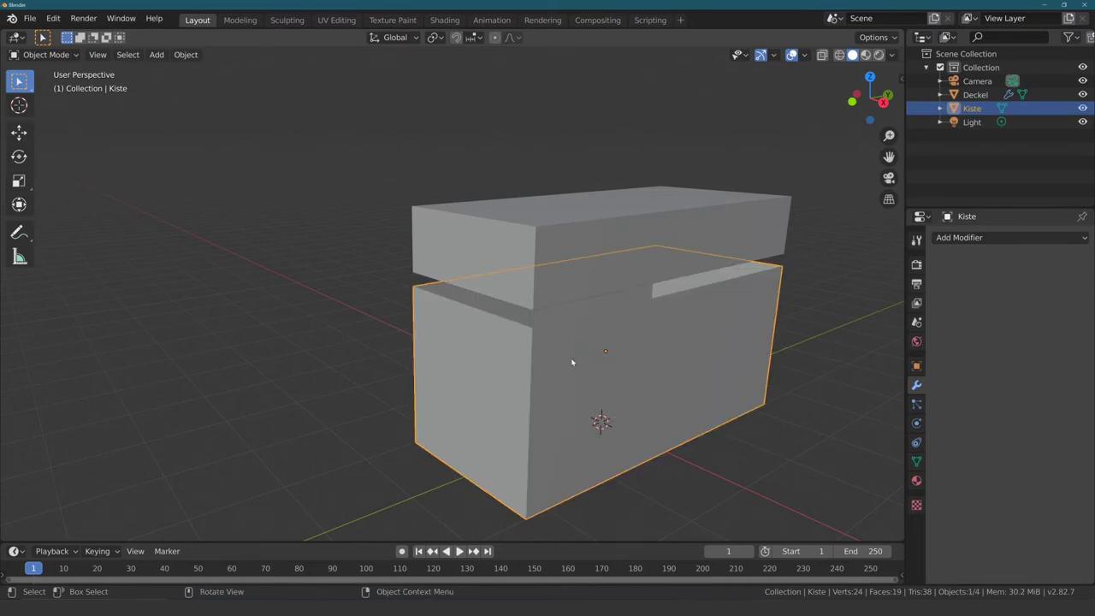
scroll(565, 363, "down", 4)
left_click(371, 308)
Step: Add a new cube mesh and move it to the left of the chest
key("ctrl+a")
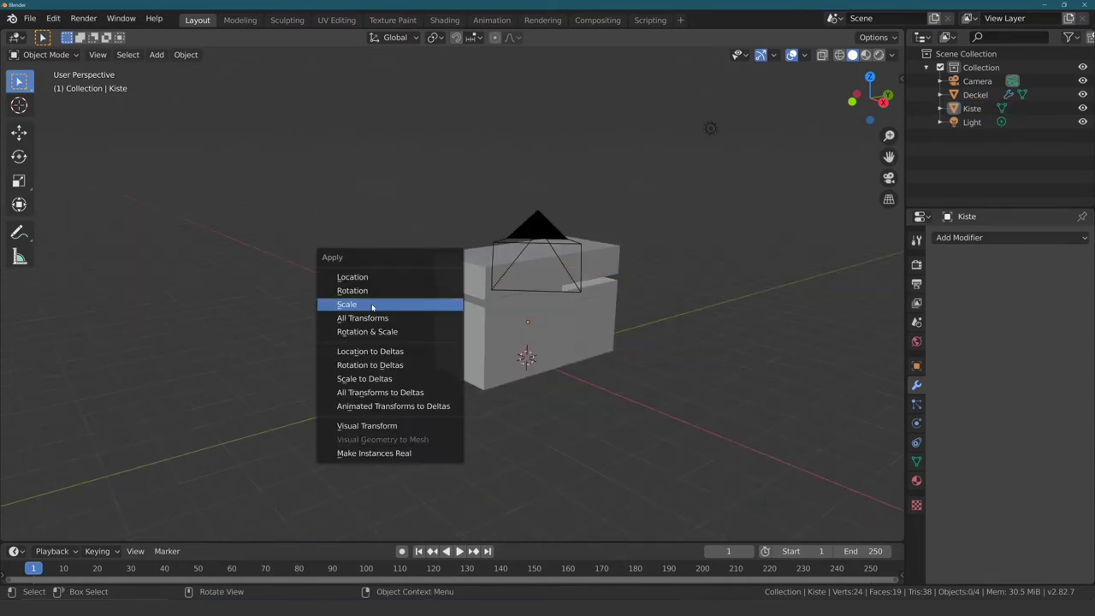
left_click(368, 285)
key("shift+a")
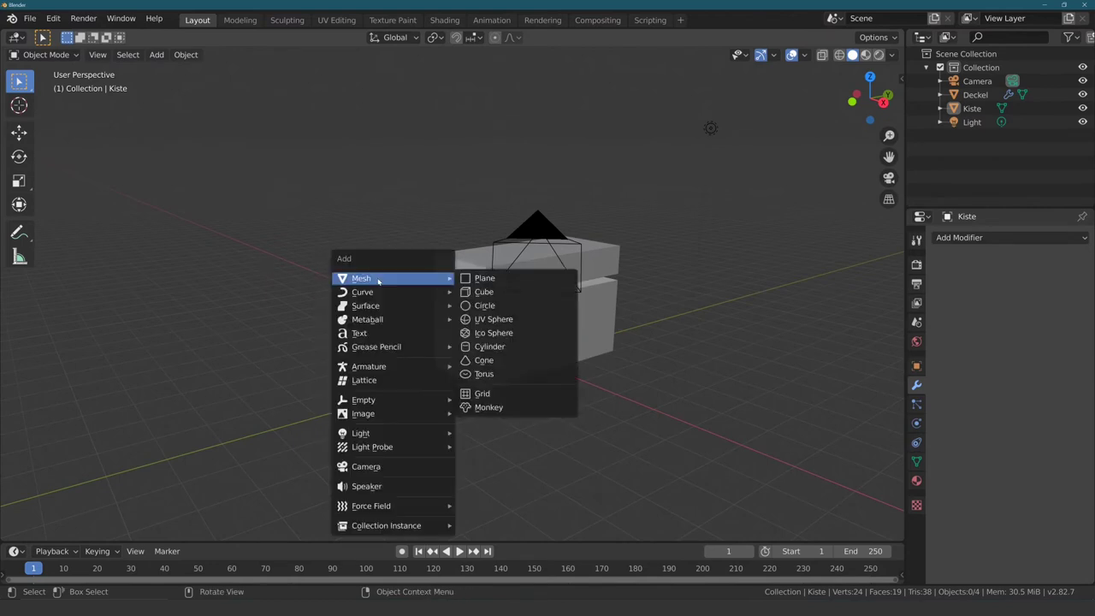
left_click(480, 291)
middle_click_drag(373, 265, 391, 273)
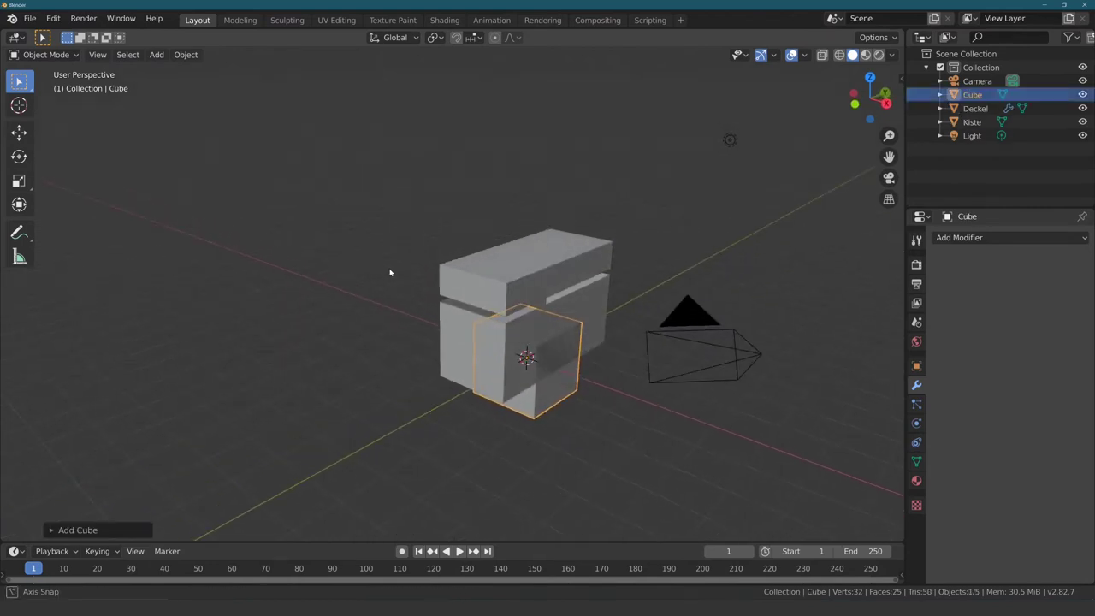
key("g")
left_click(245, 169)
mouse_move(397, 331)
middle_mouse_down()
mouse_move(504, 273)
mouse_move(497, 266)
middle_mouse_up()
left_click(488, 283)
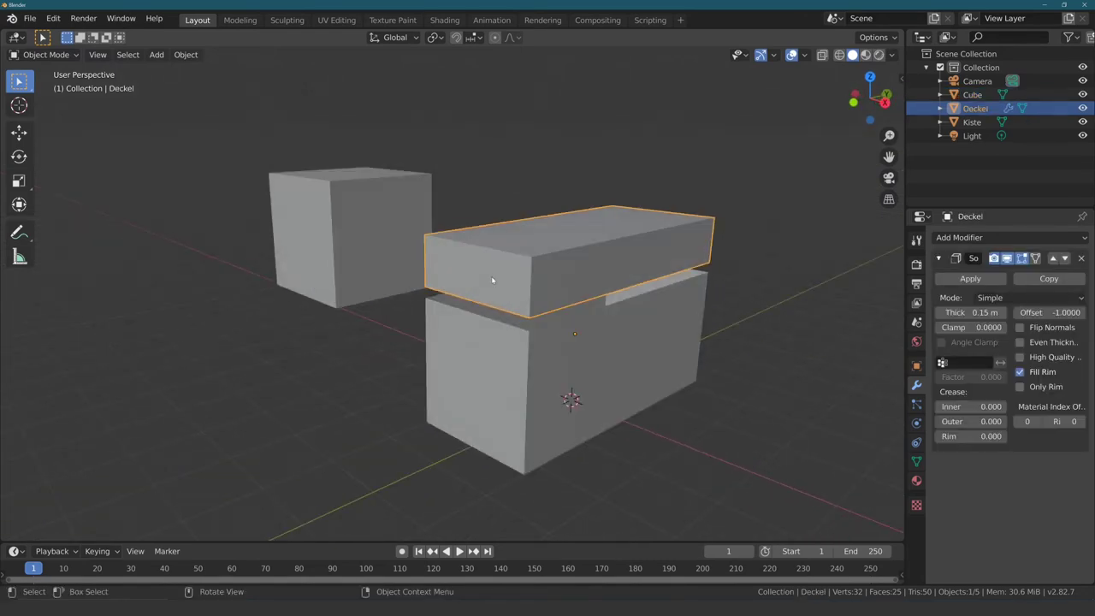
Step: Isolate the lid Deckel to inspect its hollow underside, then unhide everything
key("shift+h")
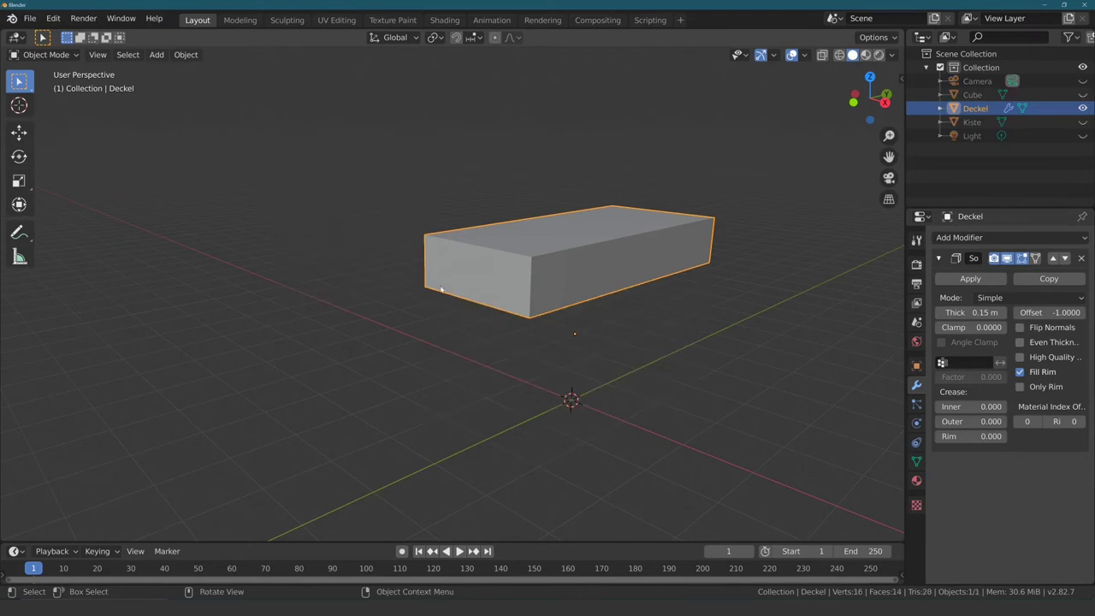
mouse_move(441, 289)
middle_mouse_down()
mouse_move(418, 276)
mouse_move(402, 221)
mouse_move(385, 276)
mouse_move(274, 288)
mouse_move(283, 308)
mouse_move(451, 284)
middle_mouse_up()
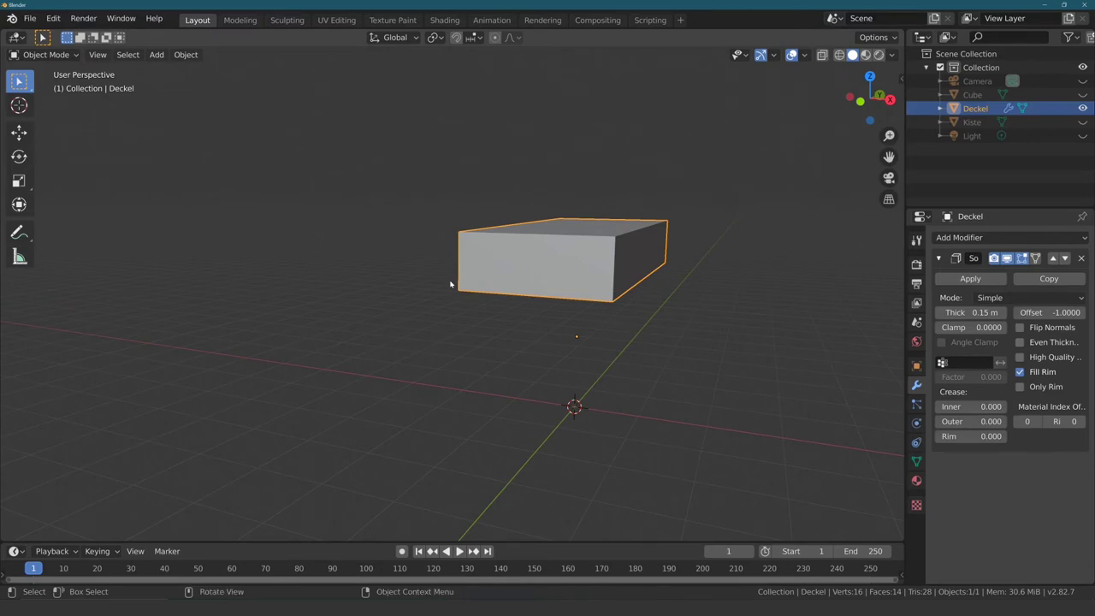
key("alt+h")
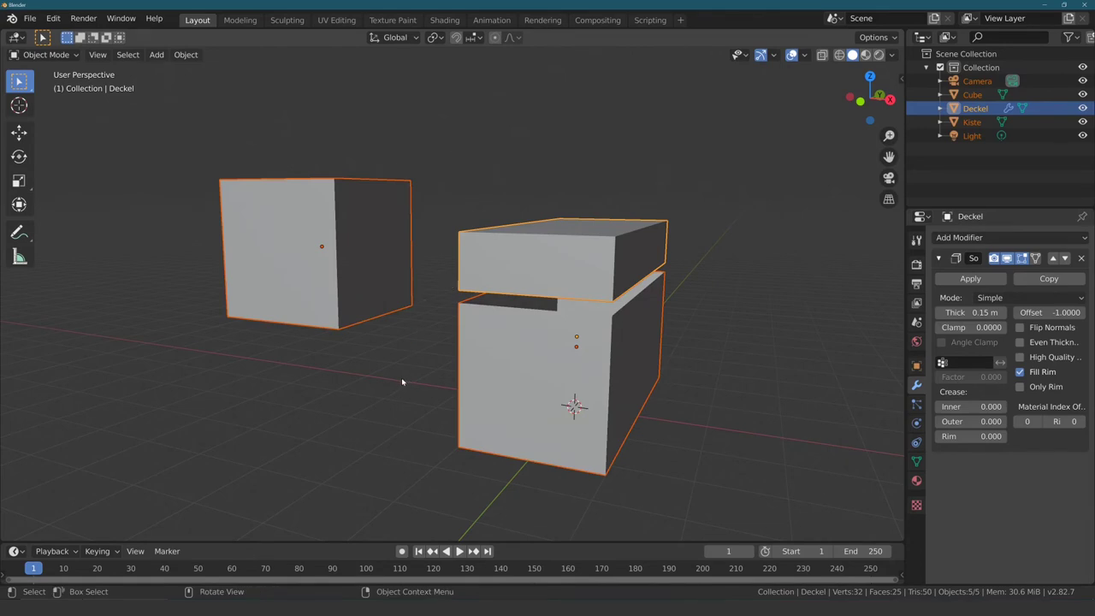
left_click(402, 382)
left_click(512, 251)
middle_click_drag(512, 251, 413, 347)
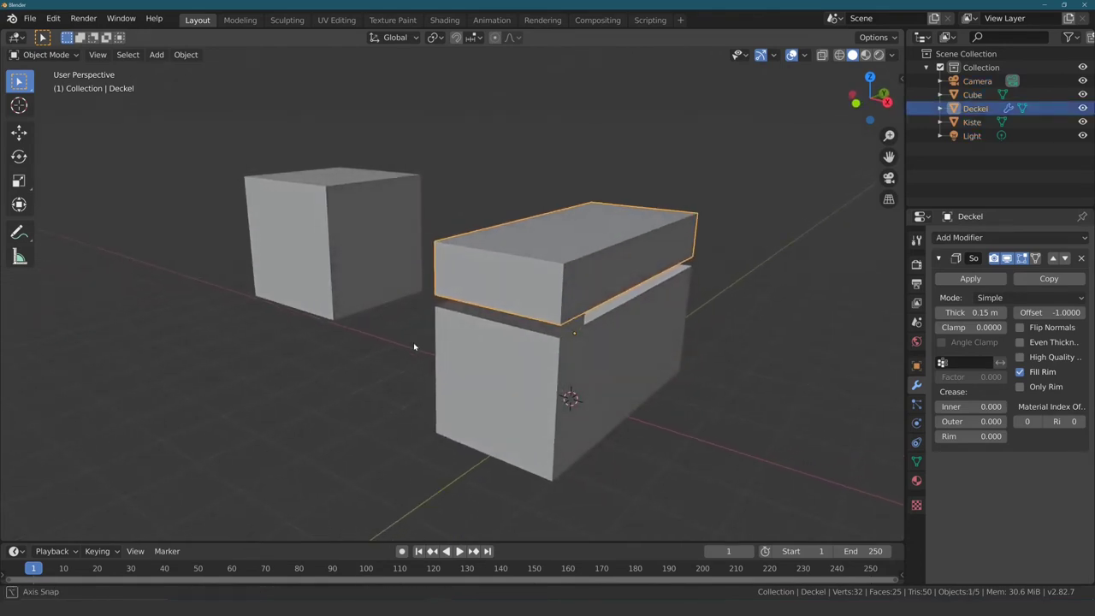
Step: Hide and reveal the lid once more, then delete the extra cube on the left
key("h")
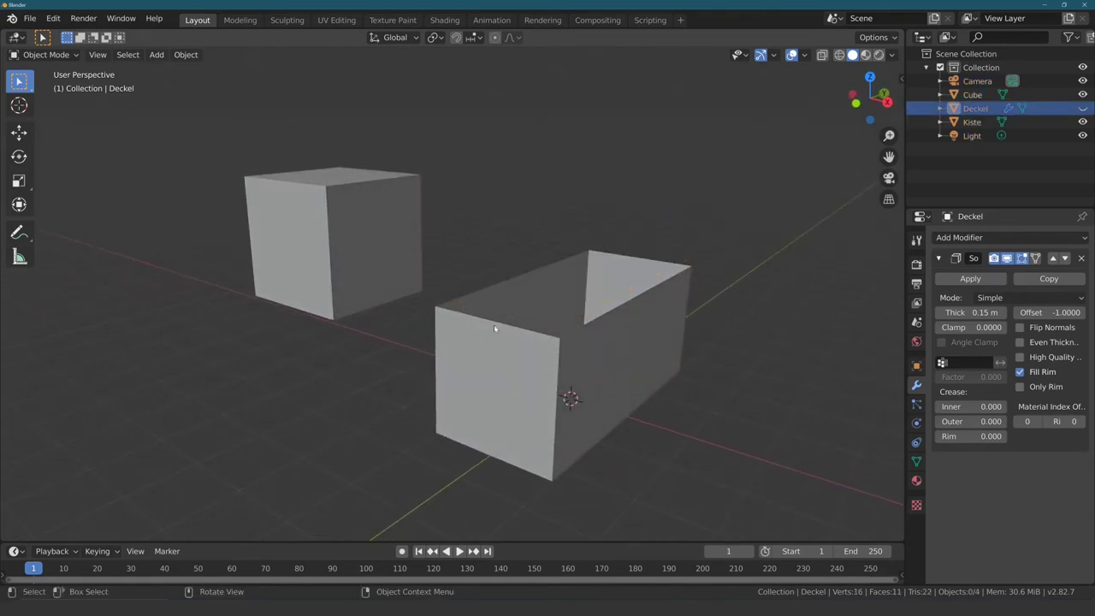
key("alt+h")
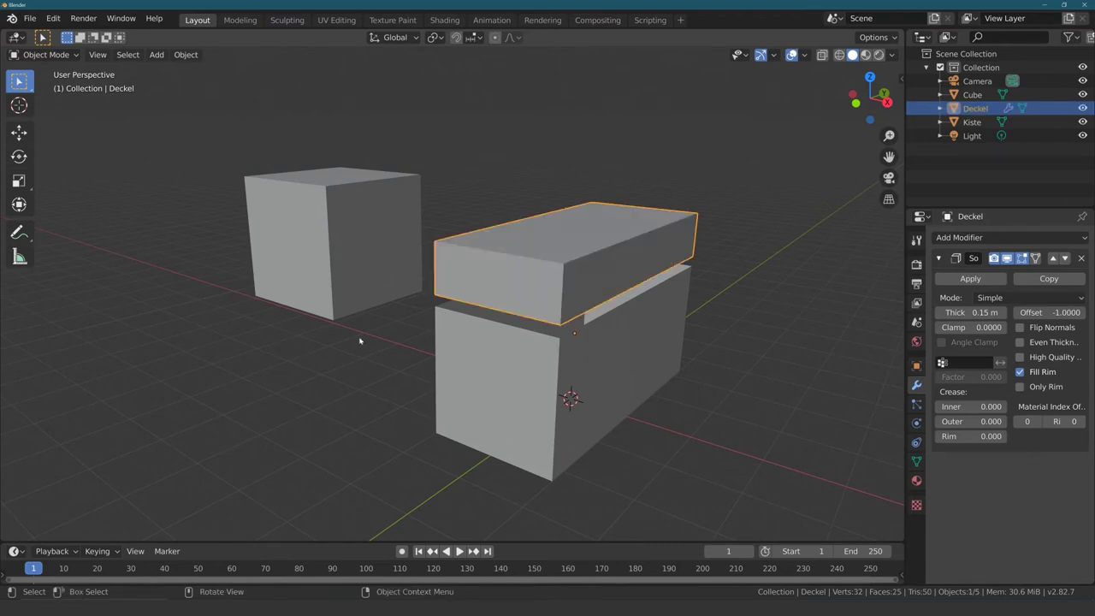
left_click(386, 346)
left_click(556, 279)
left_click(317, 230)
key("Delete")
Step: Hide the box Kiste and select the lid Deckel on its own
middle_click_drag(379, 285, 374, 292)
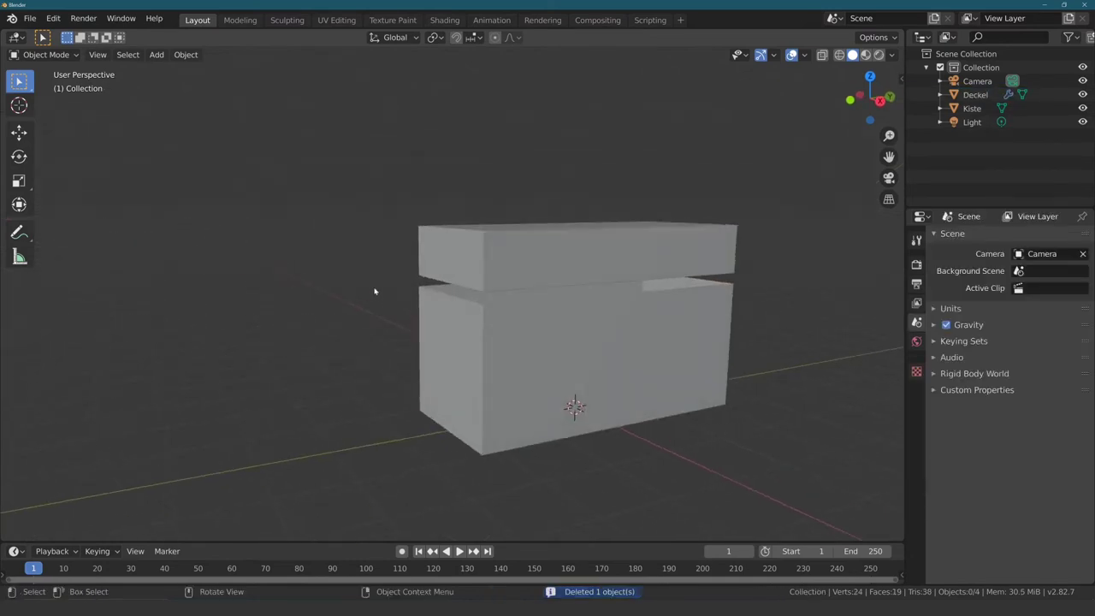
left_click(473, 321)
mouse_move(473, 322)
middle_mouse_down()
mouse_move(384, 298)
mouse_move(345, 213)
mouse_move(313, 268)
mouse_move(333, 272)
mouse_move(310, 300)
middle_mouse_up()
key("h")
scroll(311, 274, "up", 5)
mouse_move(310, 245)
middle_mouse_down()
mouse_move(282, 252)
mouse_move(345, 220)
middle_mouse_up()
left_click(344, 220)
Step: Switch to wireframe shading and put the lid Deckel into Edit Mode
middle_click_drag(271, 262, 259, 293)
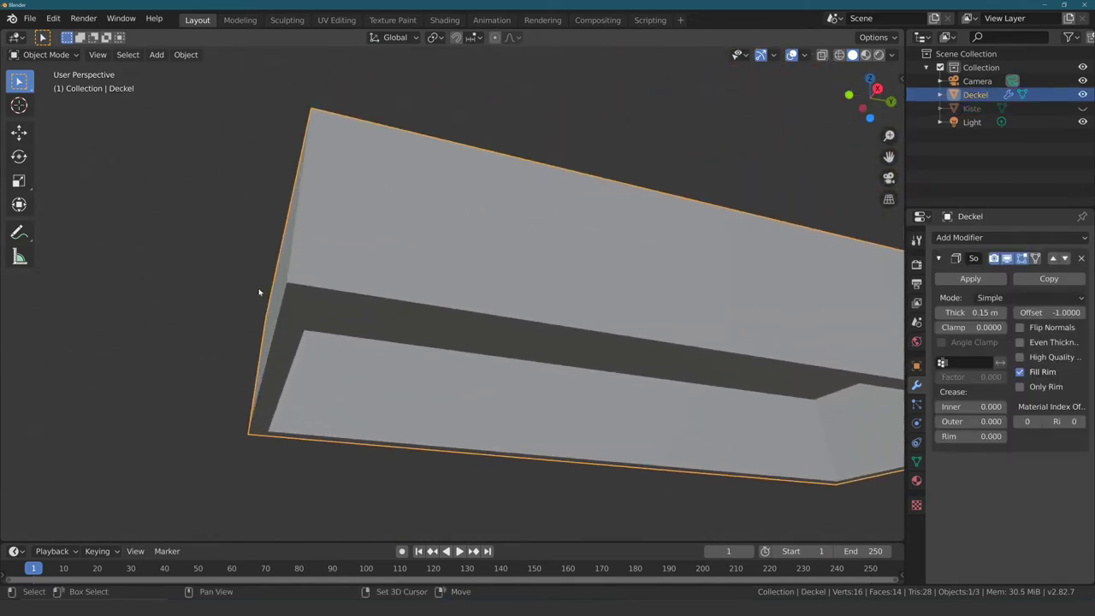
left_click(839, 54)
mouse_move(513, 214)
middle_mouse_down()
mouse_move(504, 217)
mouse_move(518, 199)
mouse_move(525, 254)
mouse_move(509, 239)
middle_mouse_up()
mouse_move(397, 139)
middle_mouse_down()
mouse_move(403, 171)
mouse_move(367, 179)
mouse_move(374, 140)
mouse_move(391, 142)
mouse_move(359, 185)
mouse_move(354, 217)
mouse_move(406, 234)
mouse_move(425, 215)
mouse_move(447, 232)
mouse_move(528, 249)
mouse_move(644, 240)
middle_mouse_up()
mouse_move(718, 234)
middle_mouse_down()
mouse_move(757, 191)
mouse_move(855, 188)
mouse_move(758, 191)
mouse_move(590, 242)
mouse_move(473, 248)
middle_mouse_up()
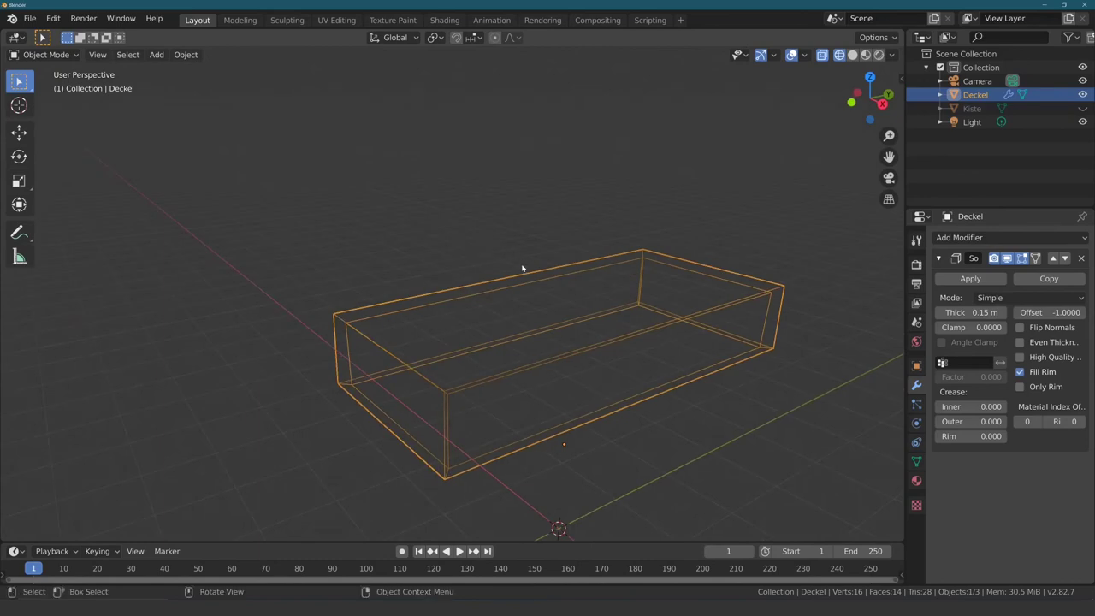
key("Tab")
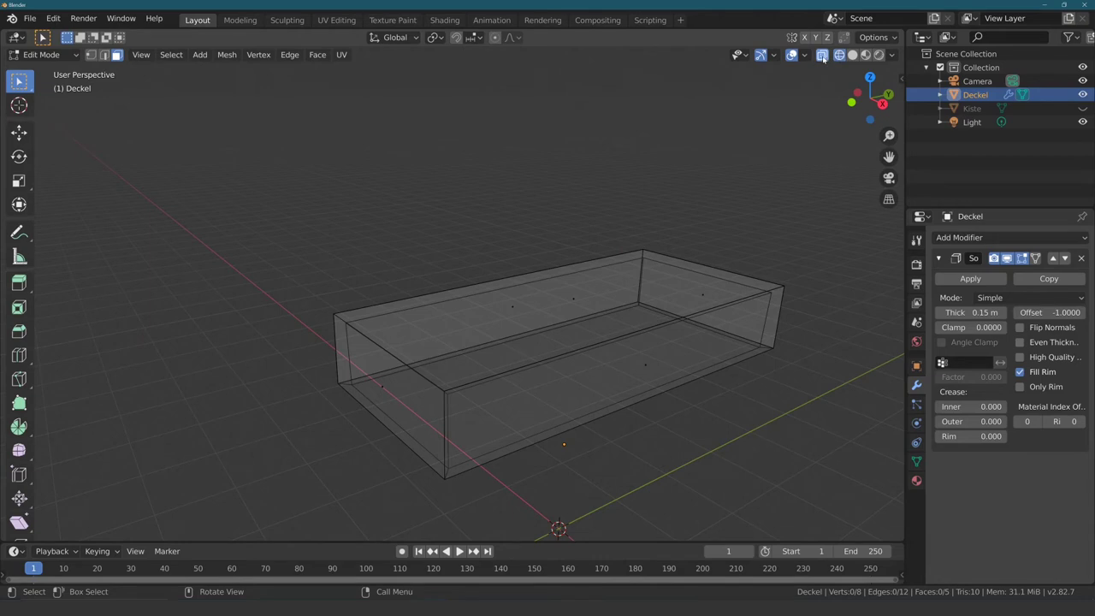
Step: Switch the lid from X-ray back to Solid shading and look around it
left_click(822, 55)
left_click(851, 55)
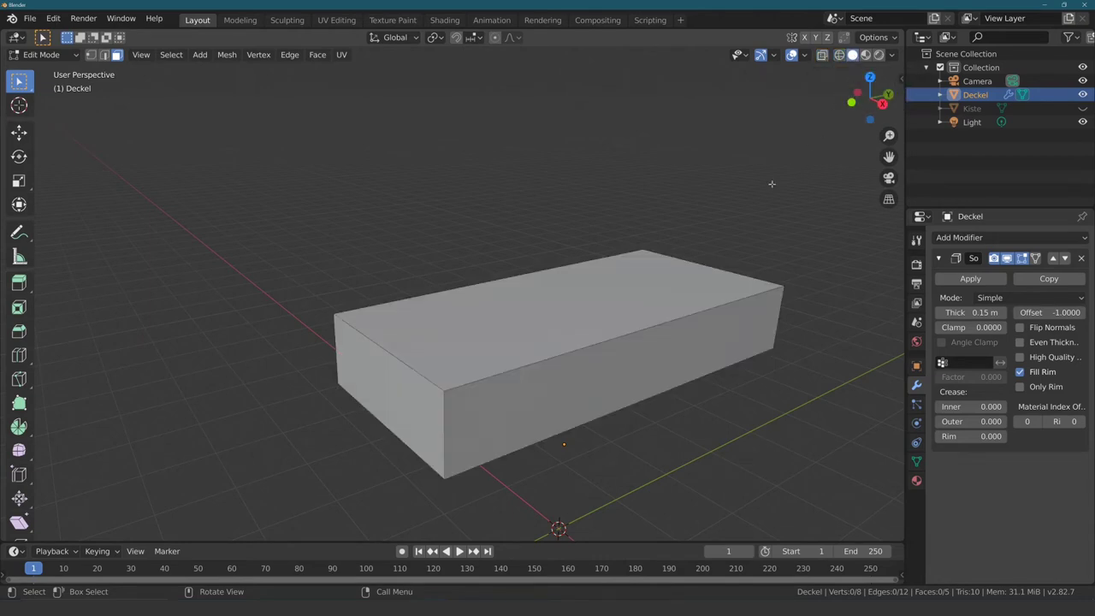
mouse_move(525, 229)
middle_mouse_down()
mouse_move(539, 115)
mouse_move(501, 234)
mouse_move(465, 410)
middle_mouse_up()
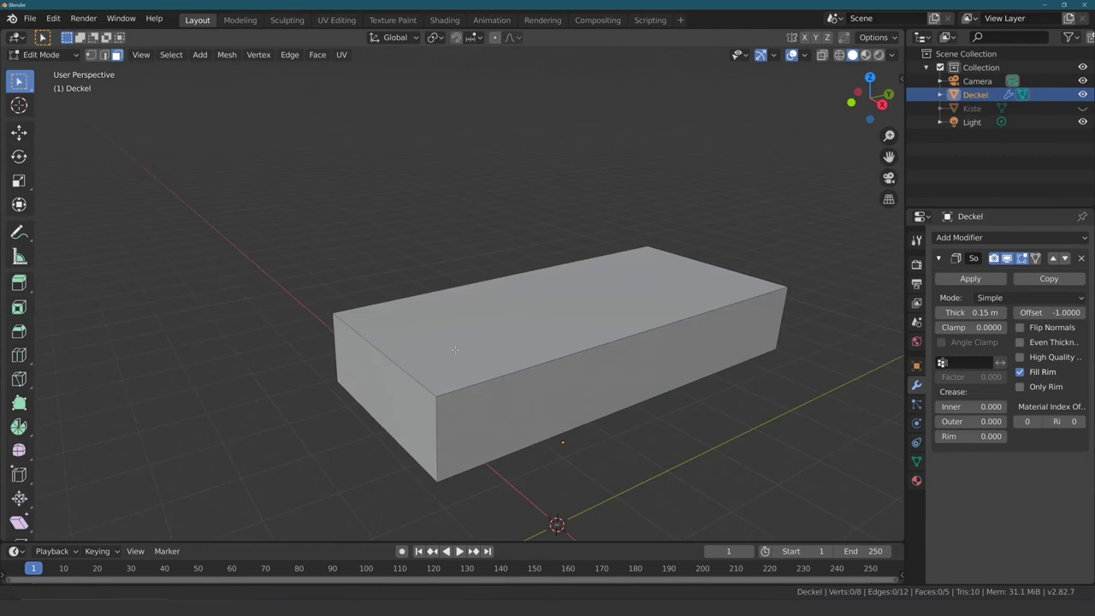
scroll(479, 334, "up", 3)
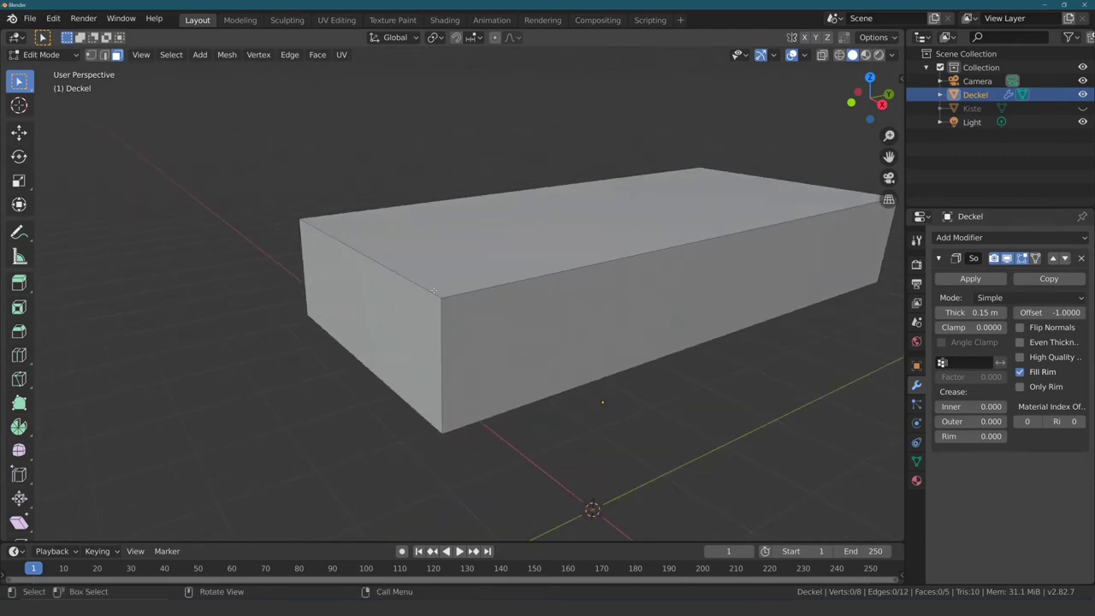
mouse_move(433, 290)
middle_mouse_down()
mouse_move(447, 271)
mouse_move(479, 334)
mouse_move(456, 306)
mouse_move(479, 299)
middle_mouse_up()
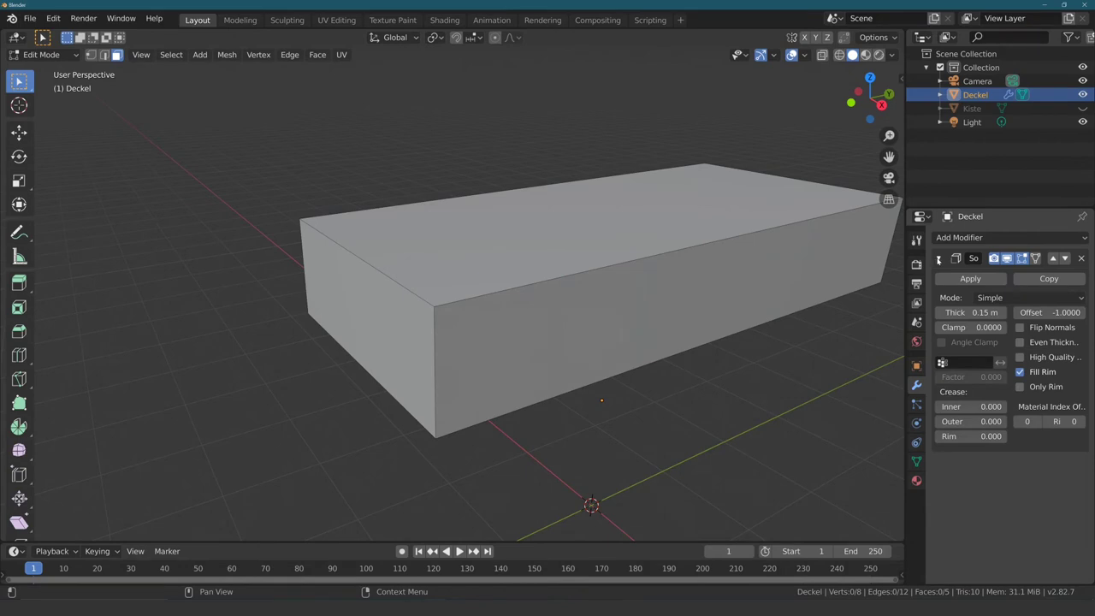
Step: Collapse and re-expand the lid's Solidify modifier panel, then view the underside
left_click(939, 259)
left_click(939, 259)
left_click(939, 260)
left_click(939, 259)
left_click(939, 259)
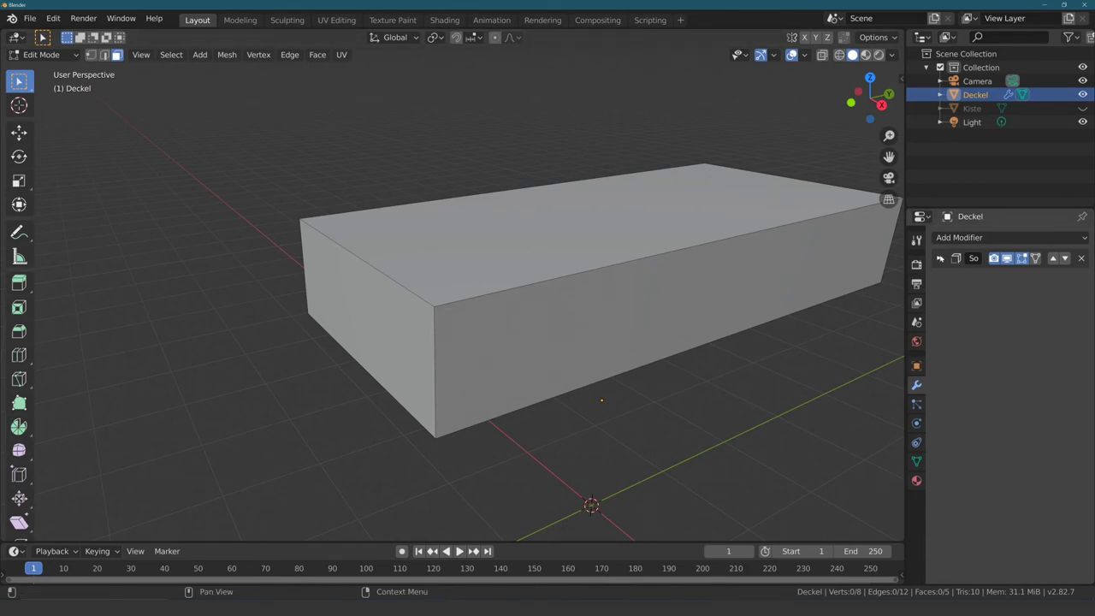
left_click(939, 259)
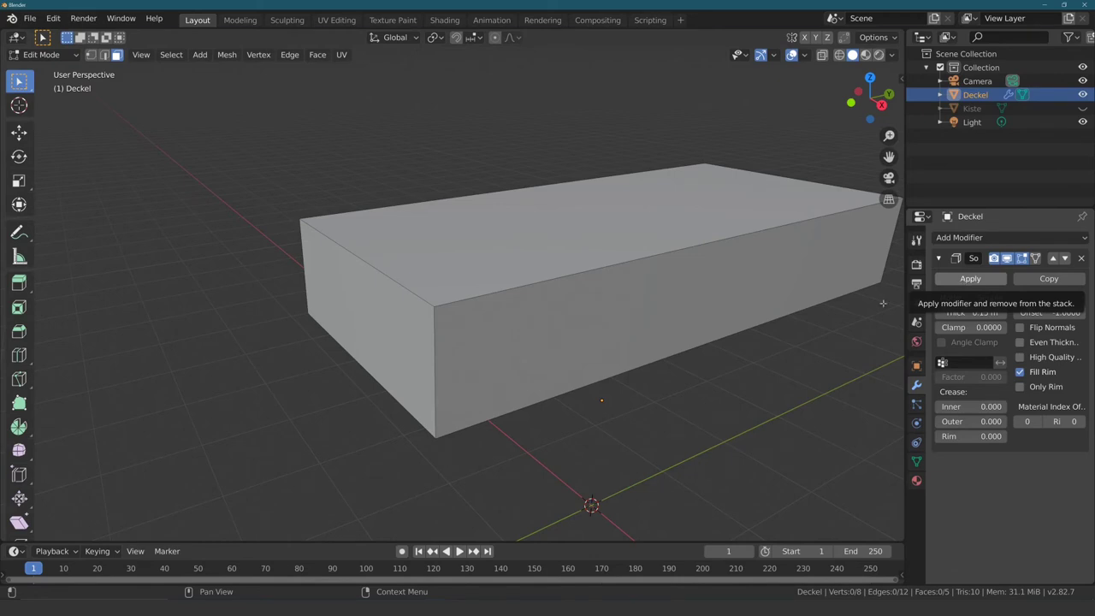
middle_click_drag(883, 303, 948, 261)
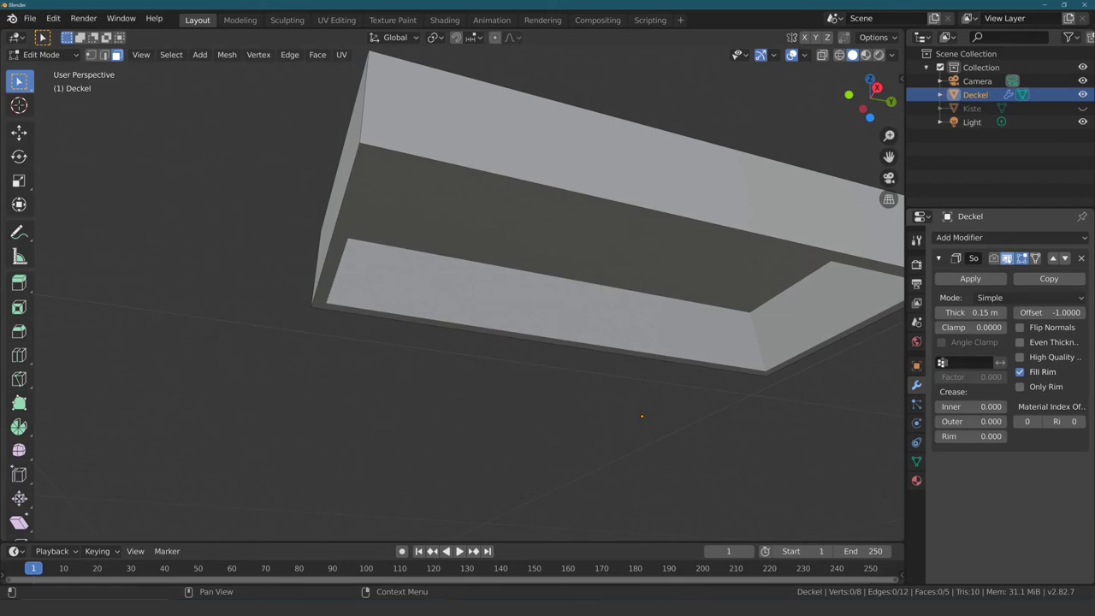
Step: Turn off Solidify's Edit Mode display, collapse its panel, and bring up the modifier list
left_click(1006, 258)
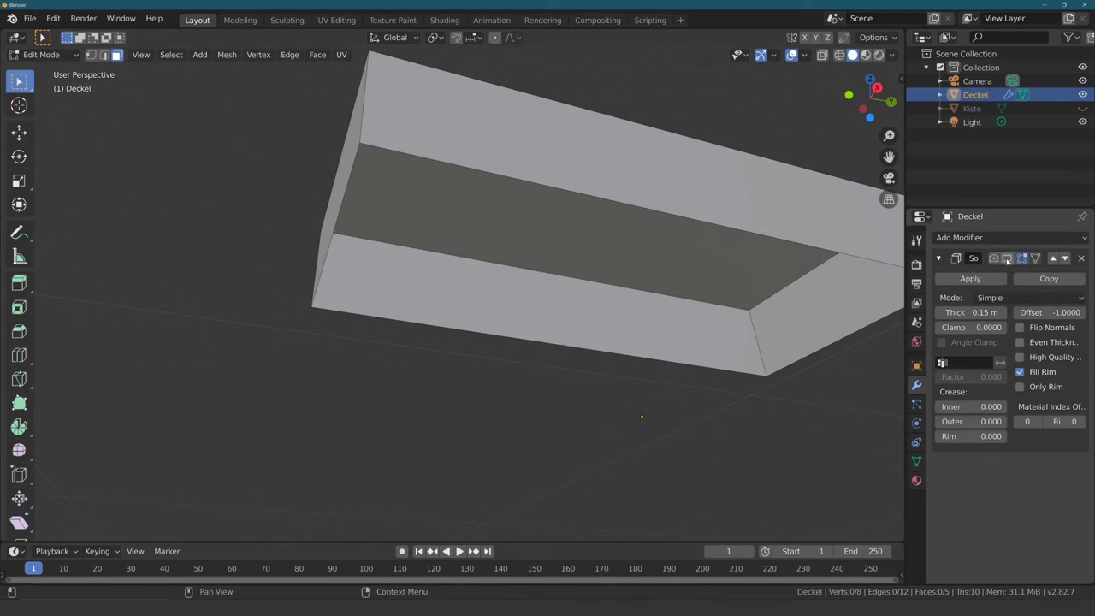
left_click(1006, 258)
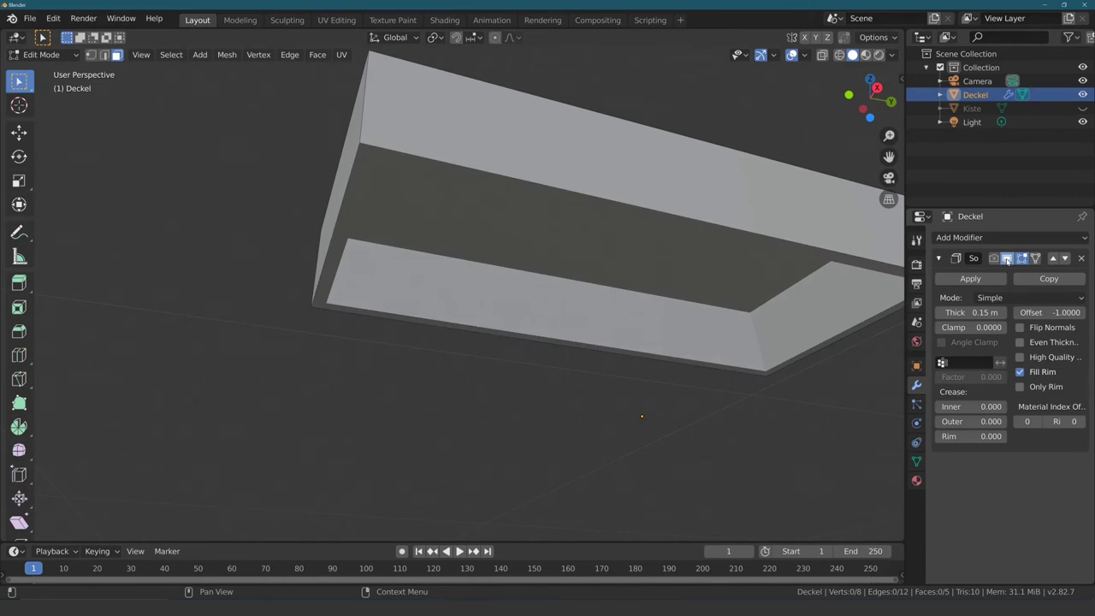
left_click(1007, 258)
left_click(1007, 259)
left_click(1006, 258)
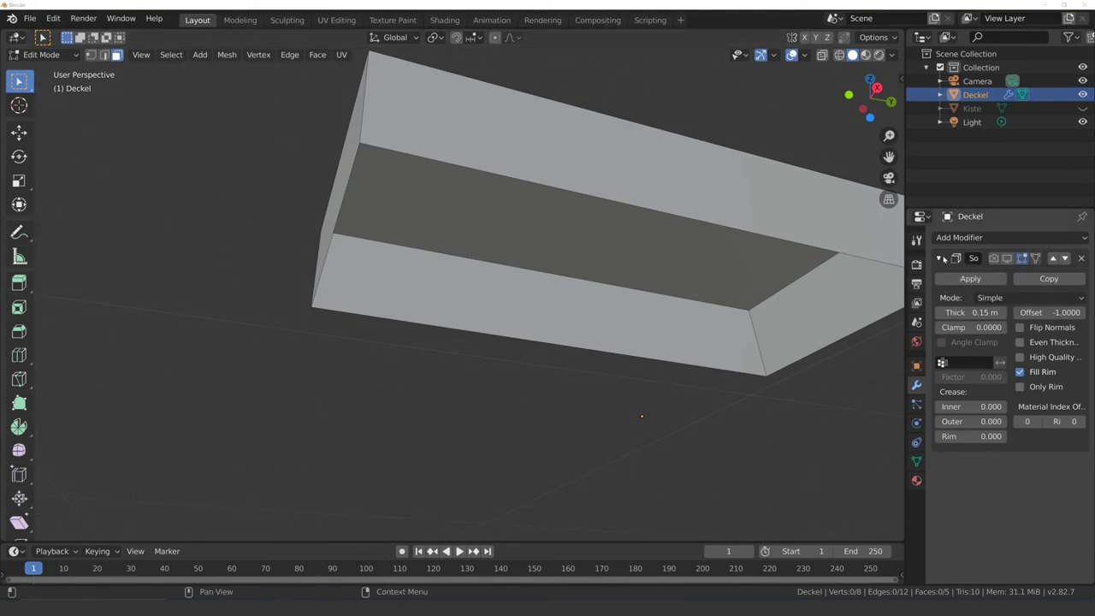
left_click(938, 262)
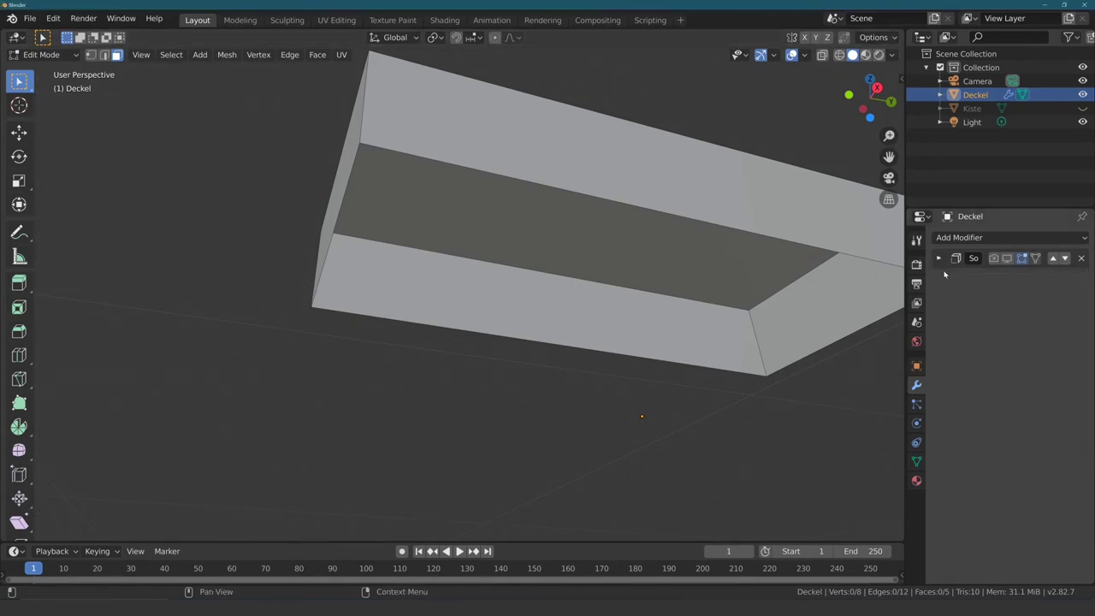
left_click(964, 240)
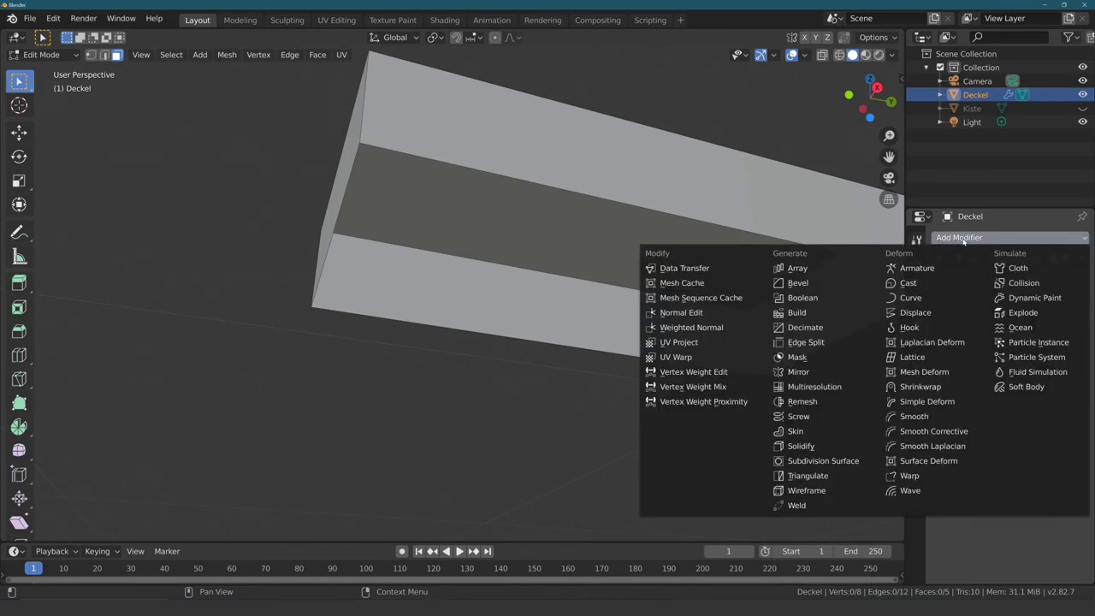
Step: Return to Object Mode and show the lid's Solidify thickness in the viewport
left_click(648, 199)
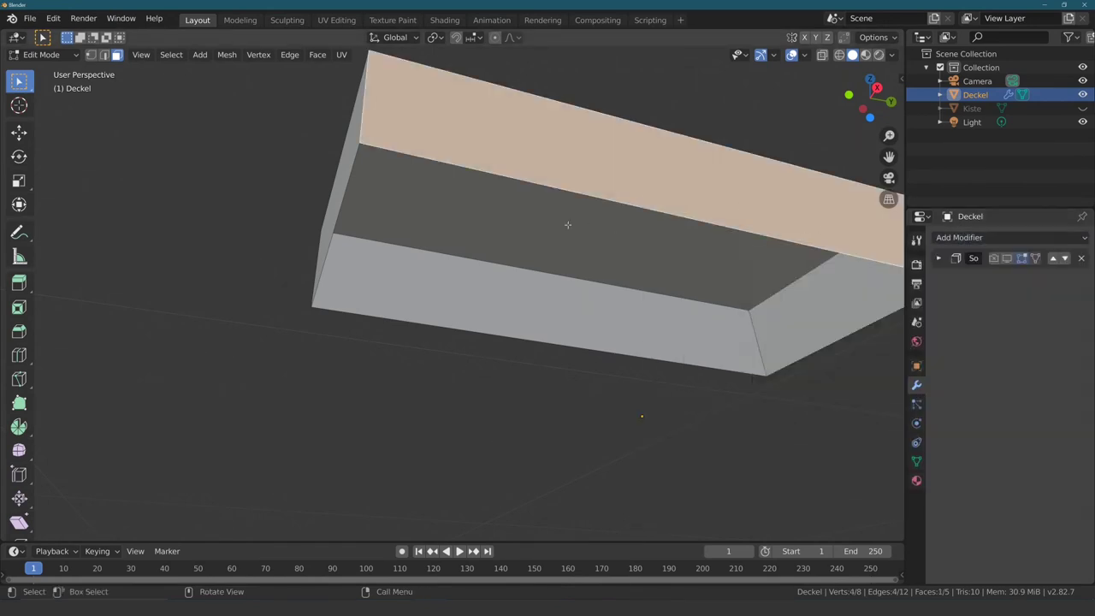
key("Tab")
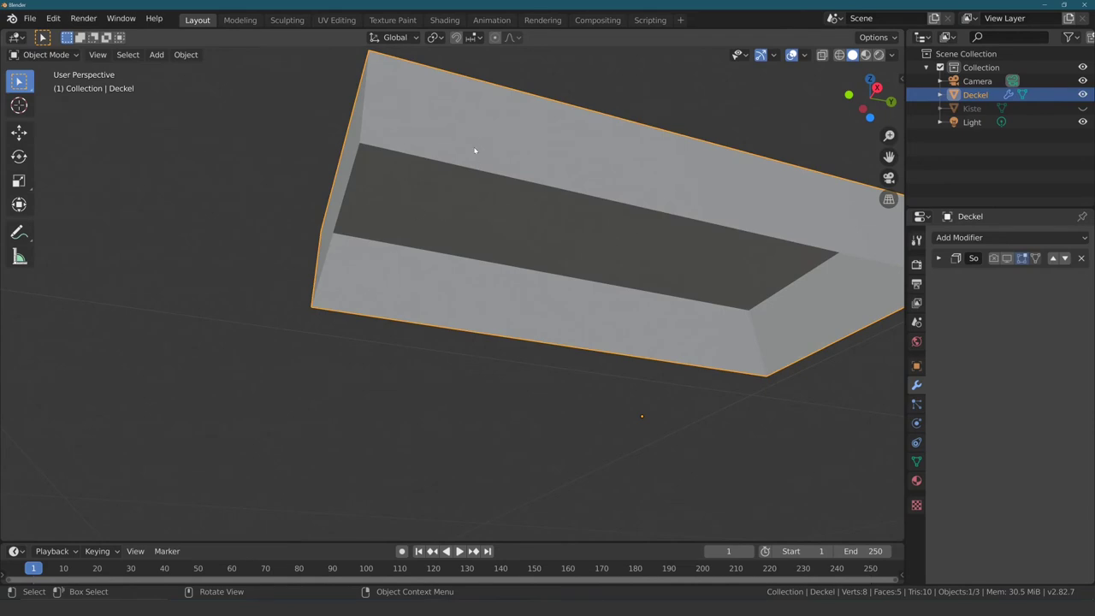
mouse_move(463, 155)
middle_mouse_down()
mouse_move(444, 220)
mouse_move(487, 248)
mouse_move(486, 230)
mouse_move(470, 241)
mouse_move(470, 195)
middle_mouse_up()
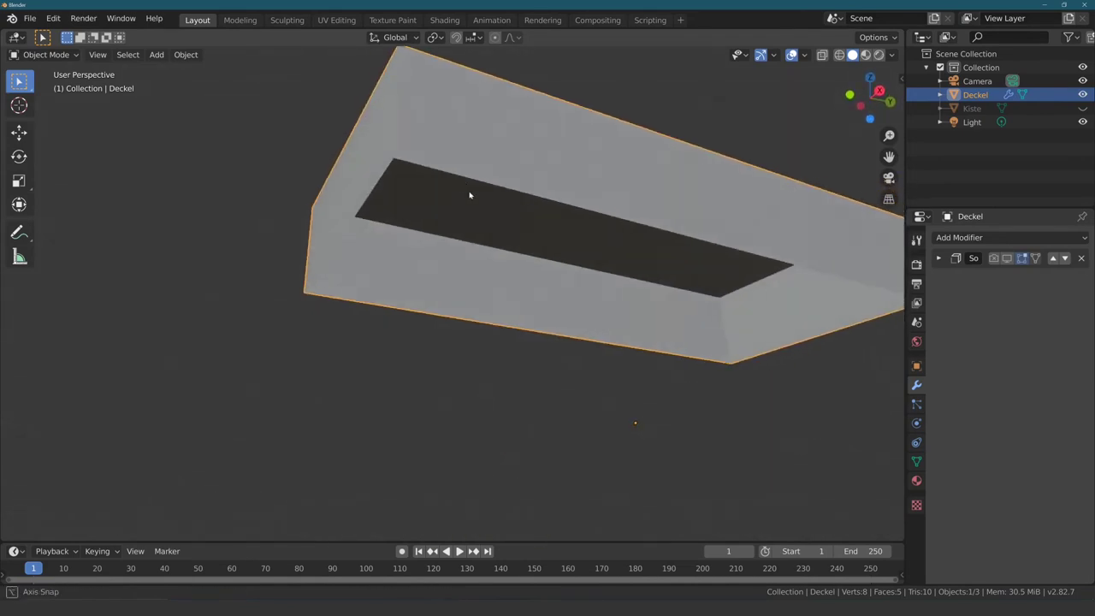
left_click(1008, 259)
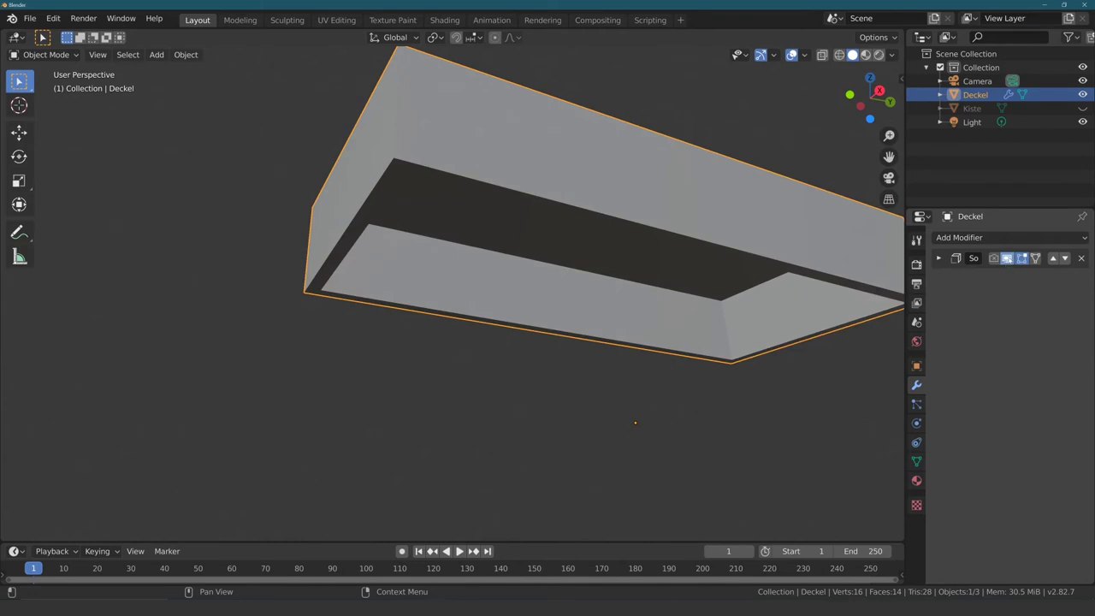
middle_click_drag(554, 213, 555, 216)
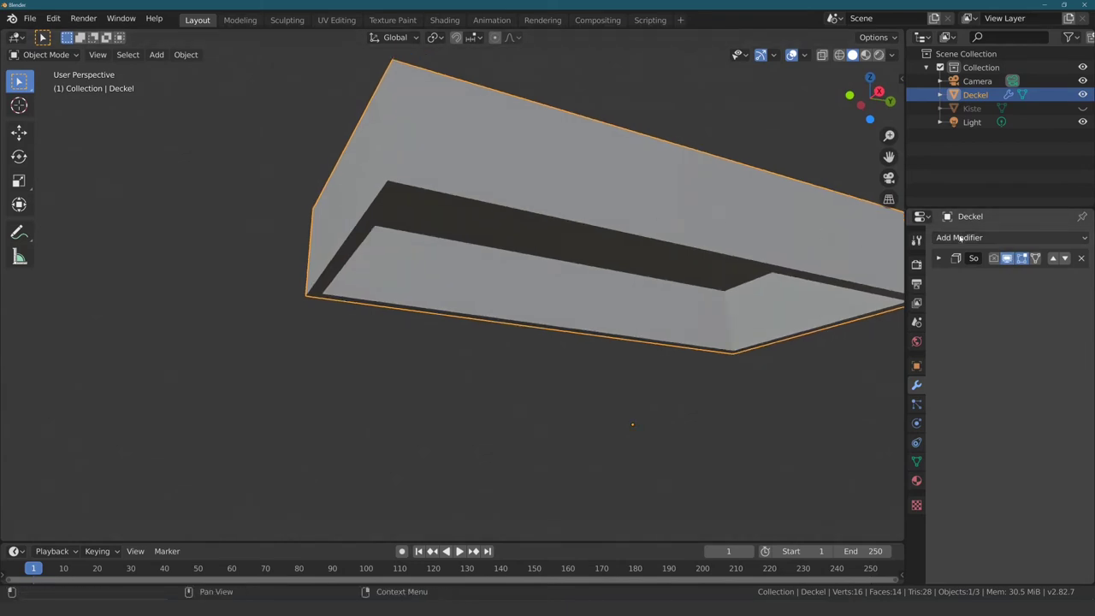
Step: Add a Bevel modifier to Deckel, giving 0.1 m edges with 1 segment
left_click(966, 237)
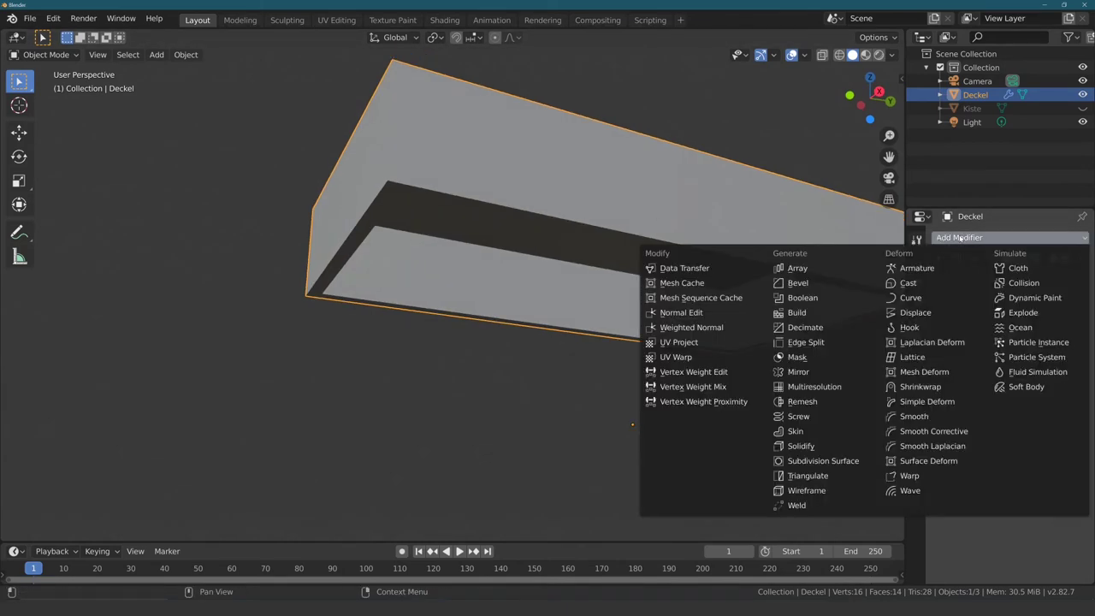
left_click(788, 288)
mouse_move(569, 184)
middle_mouse_down()
mouse_move(570, 271)
mouse_move(598, 247)
mouse_move(535, 245)
middle_mouse_up()
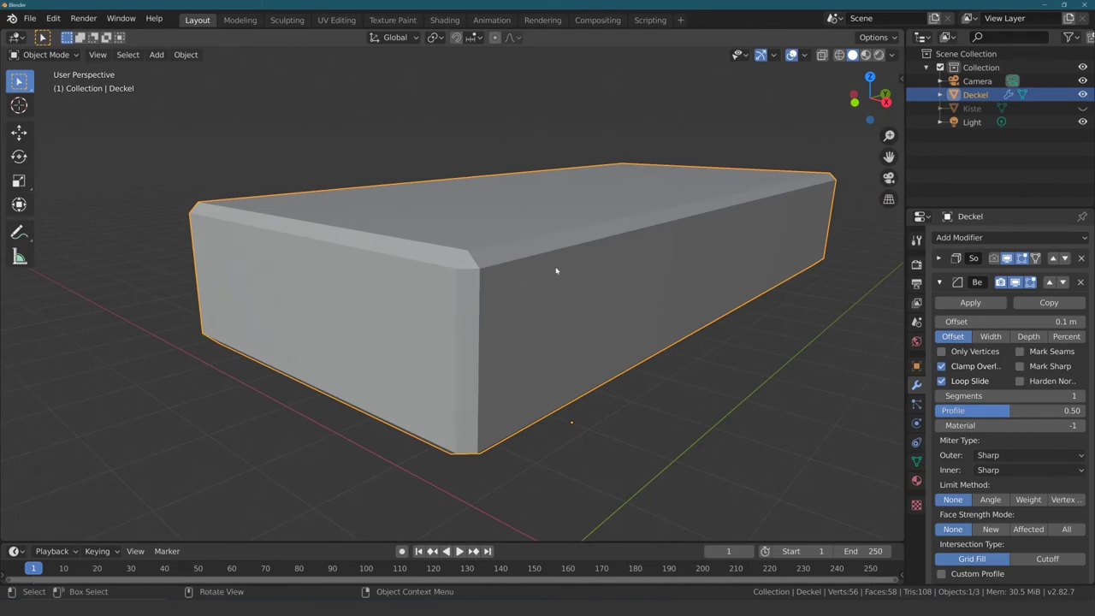
Step: Inspect the bevelled Deckel lid from several angles, then apply its Bevel modifier
mouse_move(418, 291)
middle_mouse_down()
mouse_move(455, 310)
mouse_move(488, 288)
mouse_move(453, 303)
mouse_move(418, 292)
mouse_move(435, 312)
mouse_move(411, 242)
mouse_move(401, 249)
mouse_move(406, 300)
mouse_move(345, 261)
mouse_move(363, 276)
mouse_move(342, 276)
mouse_move(331, 269)
mouse_move(334, 179)
mouse_move(338, 225)
mouse_move(328, 235)
mouse_move(482, 317)
mouse_move(354, 202)
mouse_move(442, 313)
middle_mouse_up()
scroll(327, 234, "down", 5)
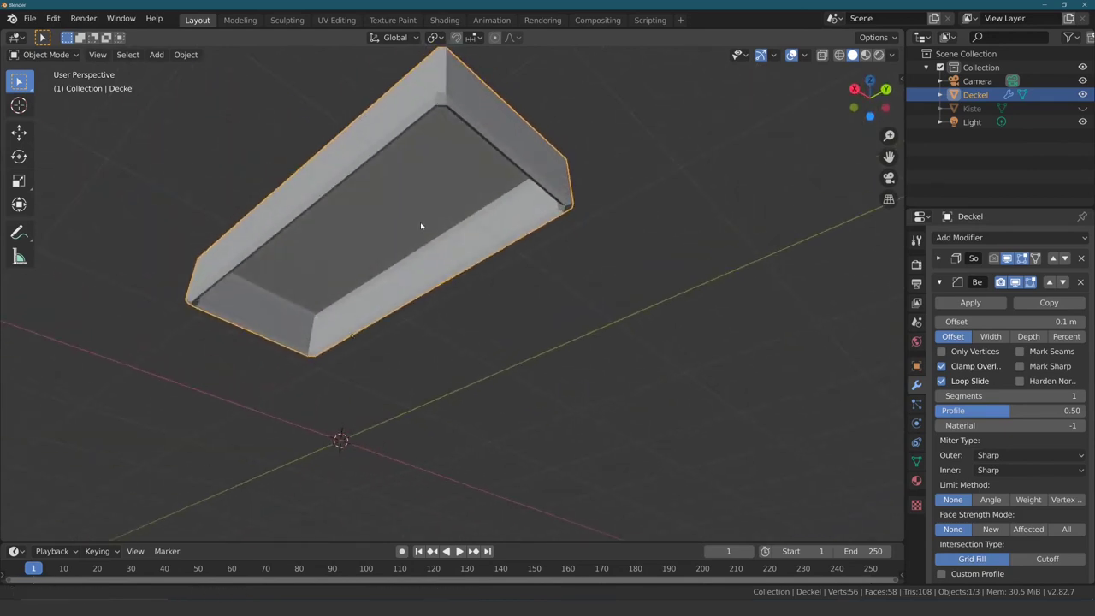
mouse_move(420, 228)
middle_mouse_down()
mouse_move(417, 318)
mouse_move(412, 298)
mouse_move(441, 292)
mouse_move(474, 320)
mouse_move(617, 350)
mouse_move(570, 354)
mouse_move(577, 349)
mouse_move(547, 368)
mouse_move(404, 407)
mouse_move(417, 349)
middle_mouse_up()
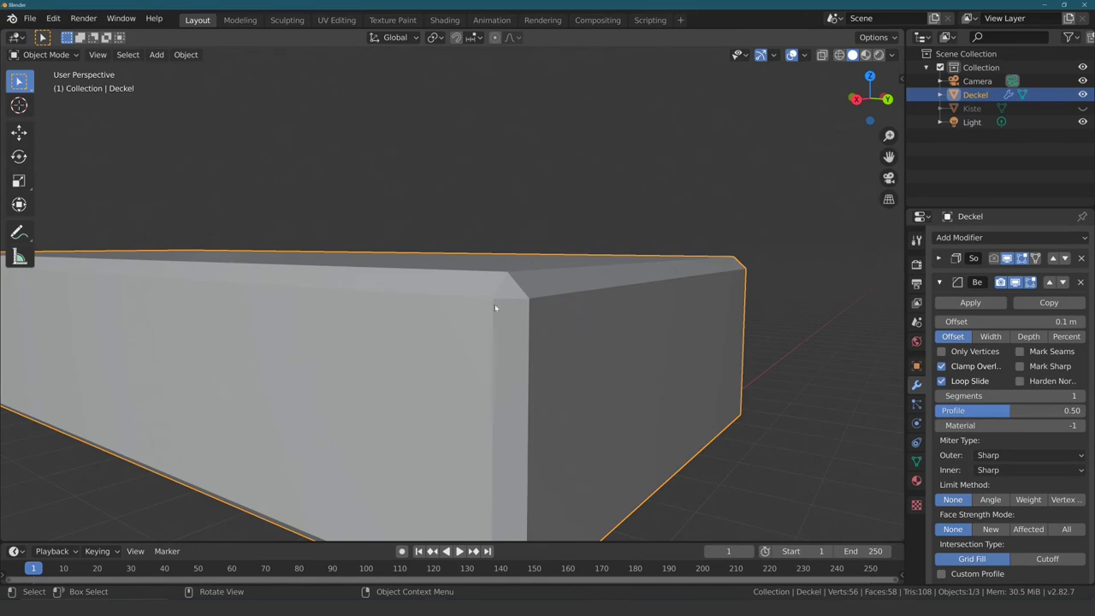
mouse_move(476, 328)
middle_mouse_down()
mouse_move(457, 344)
mouse_move(456, 334)
mouse_move(397, 337)
mouse_move(448, 348)
mouse_move(361, 341)
mouse_move(460, 323)
mouse_move(371, 322)
mouse_move(455, 320)
middle_mouse_up()
scroll(450, 306, "down", 3)
scroll(1020, 367, "down", 1)
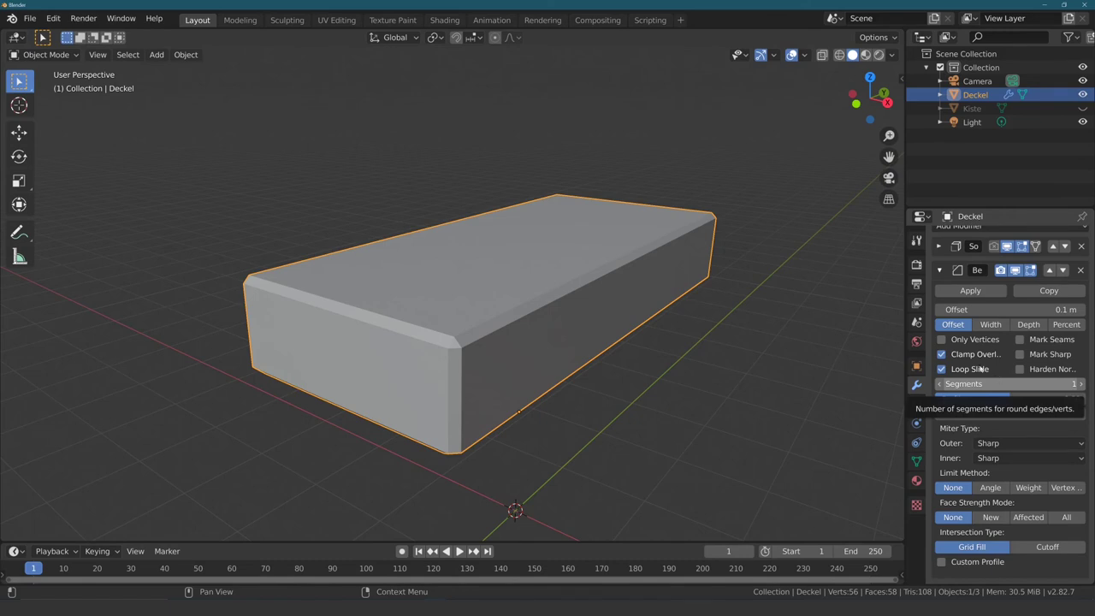
mouse_move(566, 248)
middle_mouse_down()
mouse_move(627, 281)
mouse_move(605, 278)
middle_mouse_up()
mouse_move(676, 276)
middle_mouse_down()
mouse_move(618, 288)
mouse_move(676, 318)
middle_mouse_up()
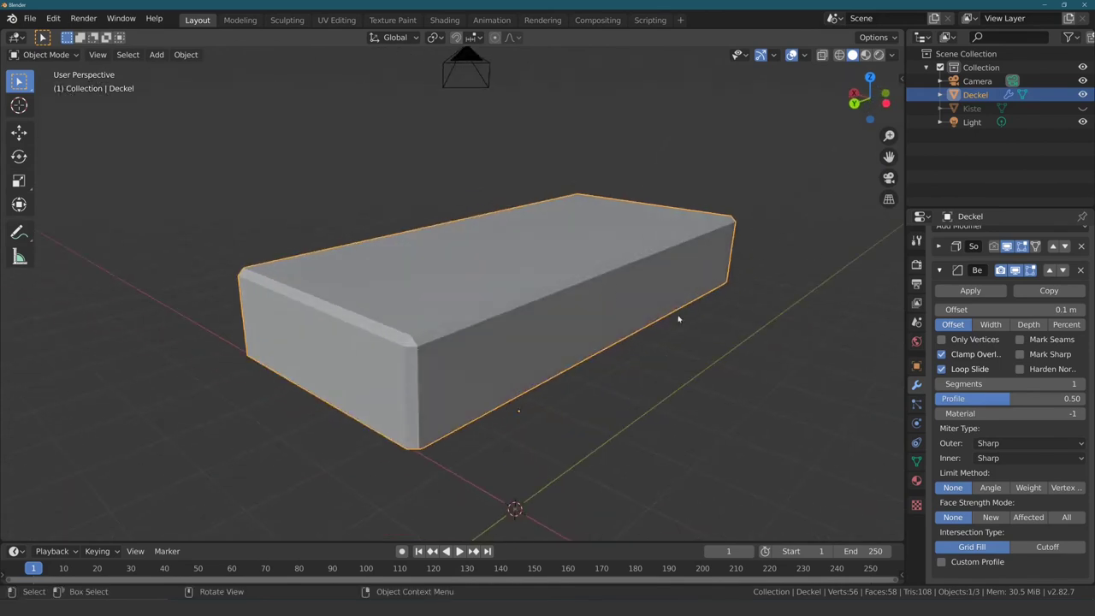
left_click(968, 291)
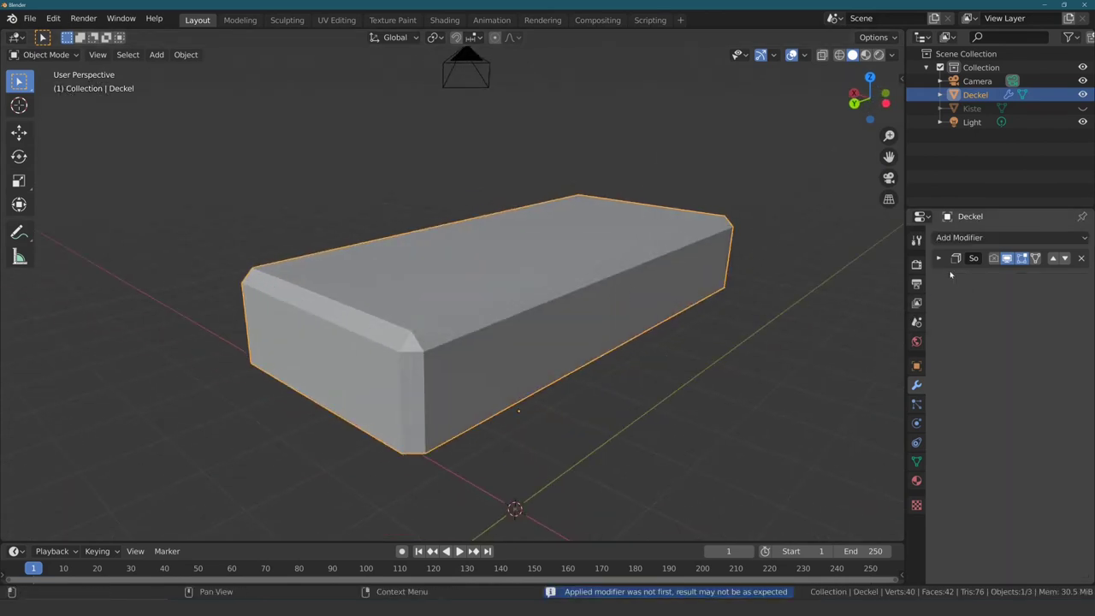
Step: Apply Deckel's Solidify modifier, then unhide Kiste with Alt+H and select it
left_click(949, 272)
mouse_move(829, 293)
middle_mouse_down()
mouse_move(661, 261)
mouse_move(644, 295)
mouse_move(655, 308)
middle_mouse_up()
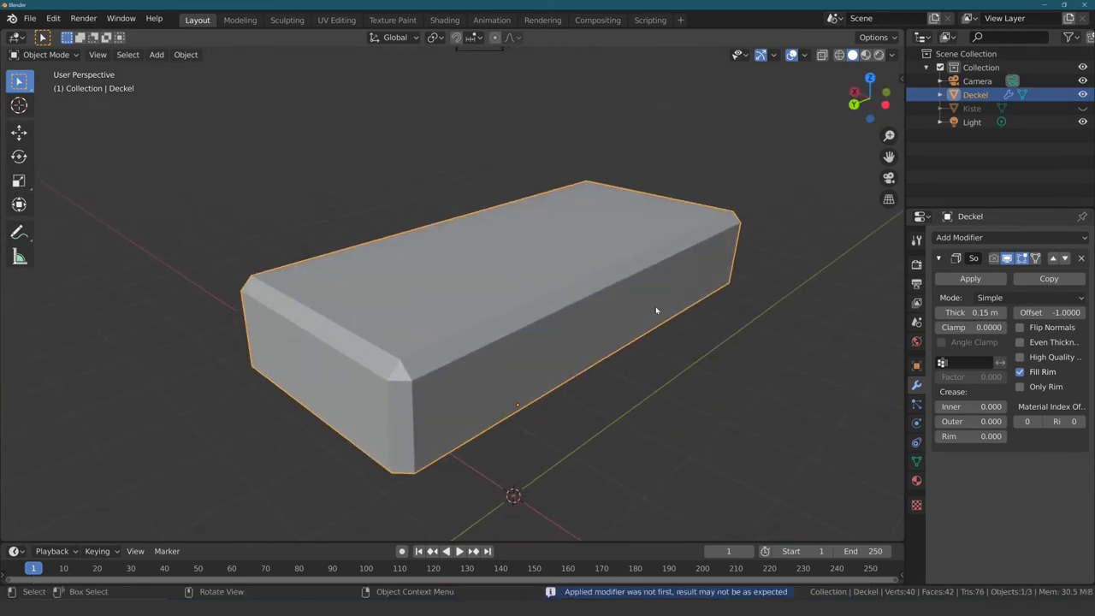
left_click(968, 278)
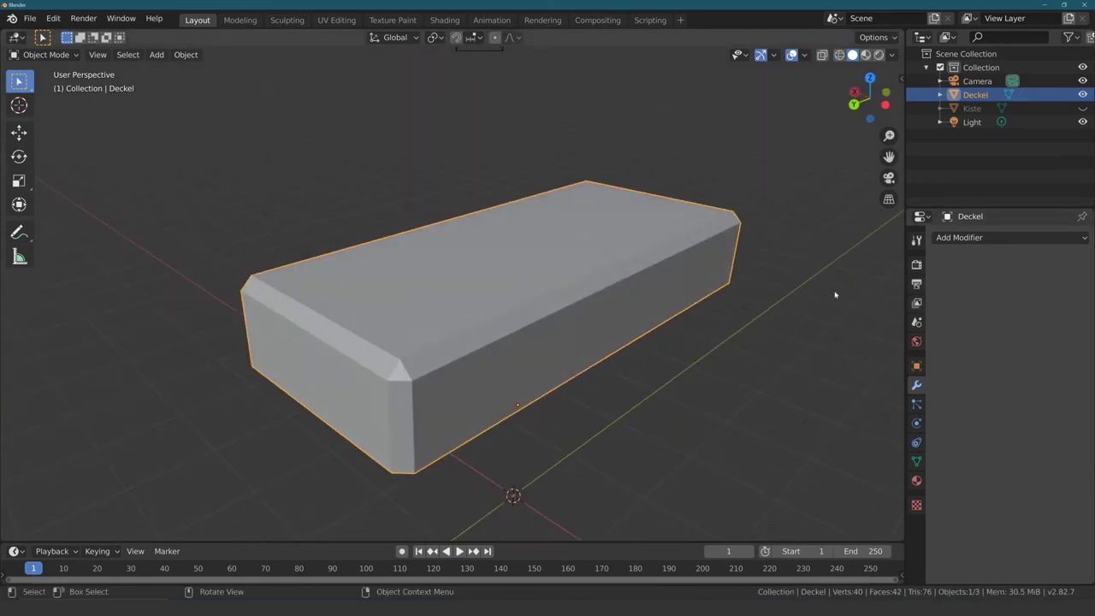
mouse_move(836, 295)
middle_mouse_down()
mouse_move(676, 300)
mouse_move(711, 269)
mouse_move(687, 293)
mouse_move(744, 282)
middle_mouse_up()
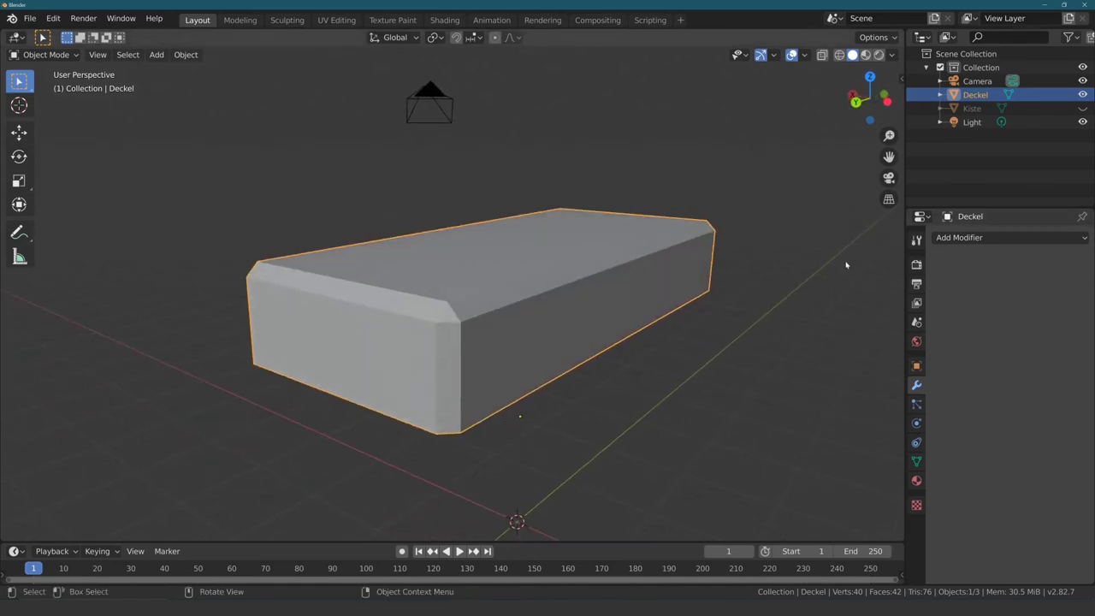
mouse_move(649, 285)
middle_mouse_down()
mouse_move(687, 236)
mouse_move(623, 296)
middle_mouse_up()
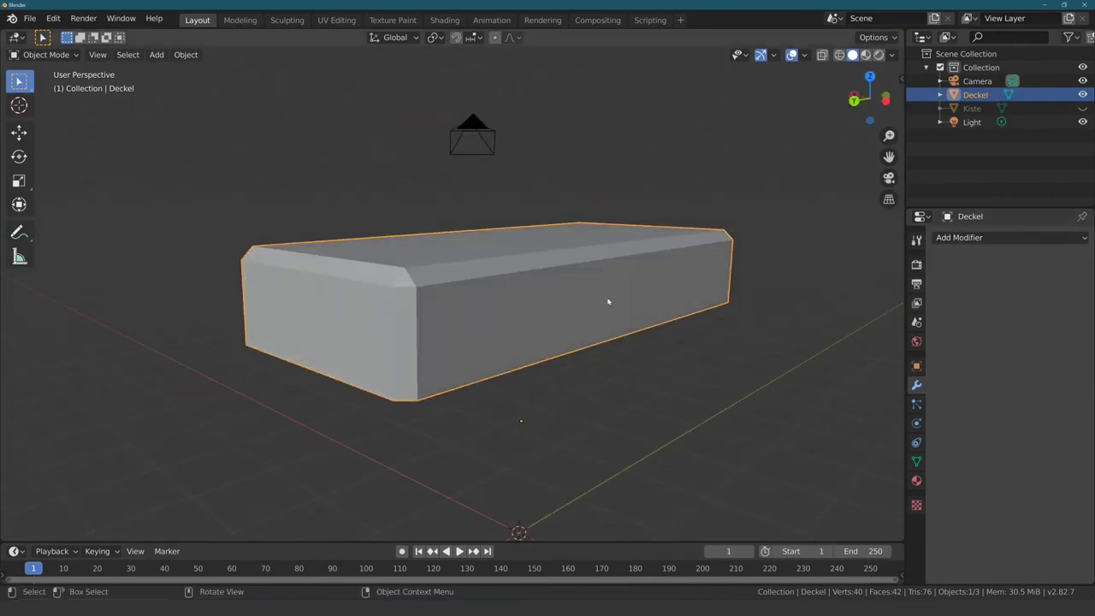
key("alt+h")
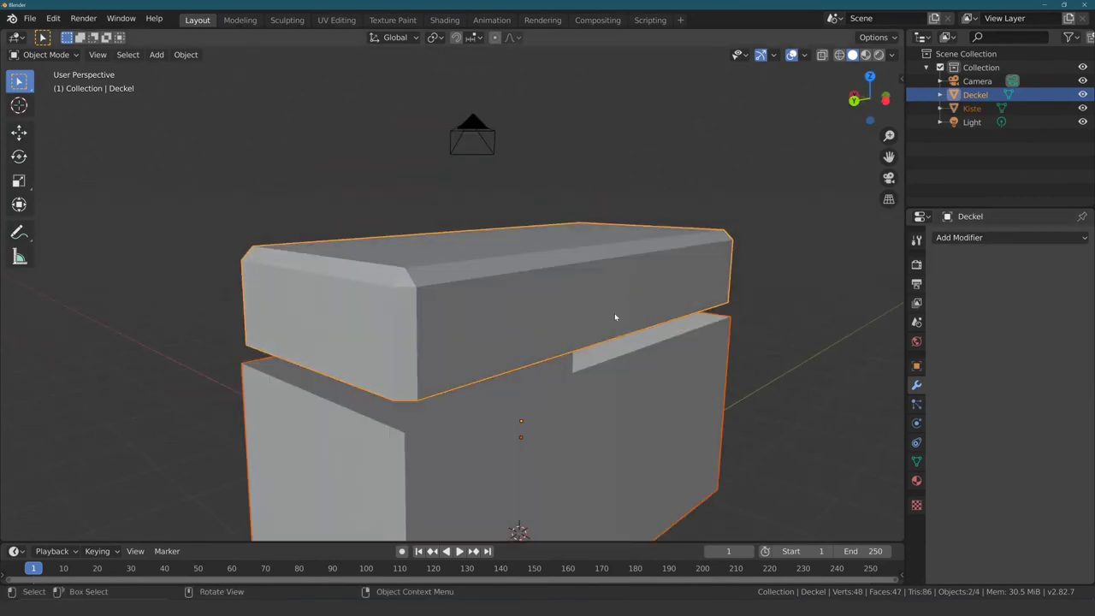
left_click(637, 373)
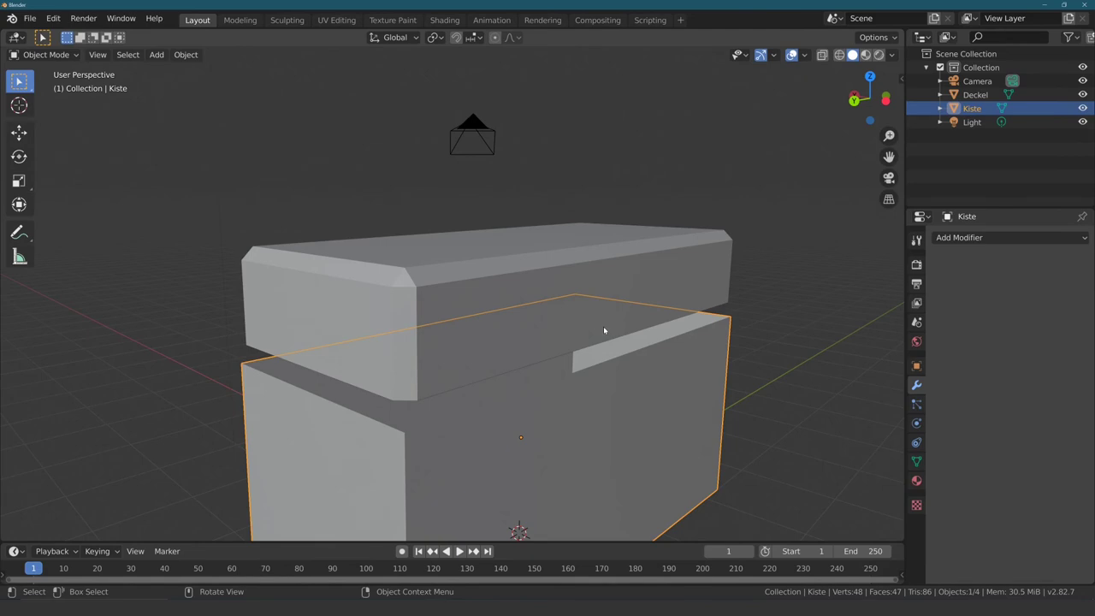
Step: Isolate Kiste with Shift+H and add a Solidify modifier with 0.16 m thickness
key("shift+h")
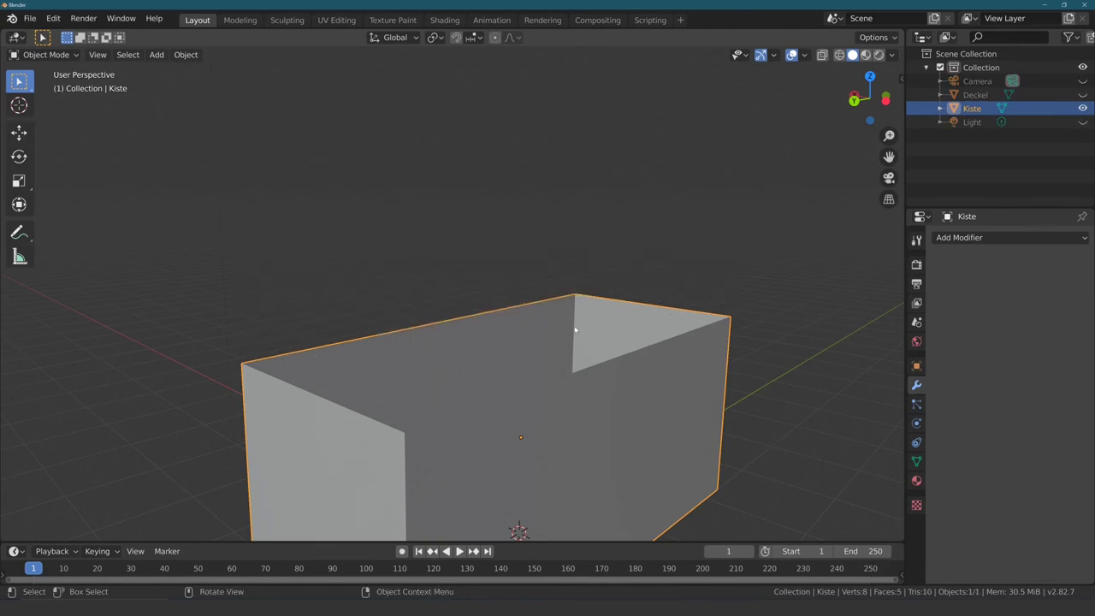
middle_click_drag(515, 337, 491, 302)
left_click(945, 239)
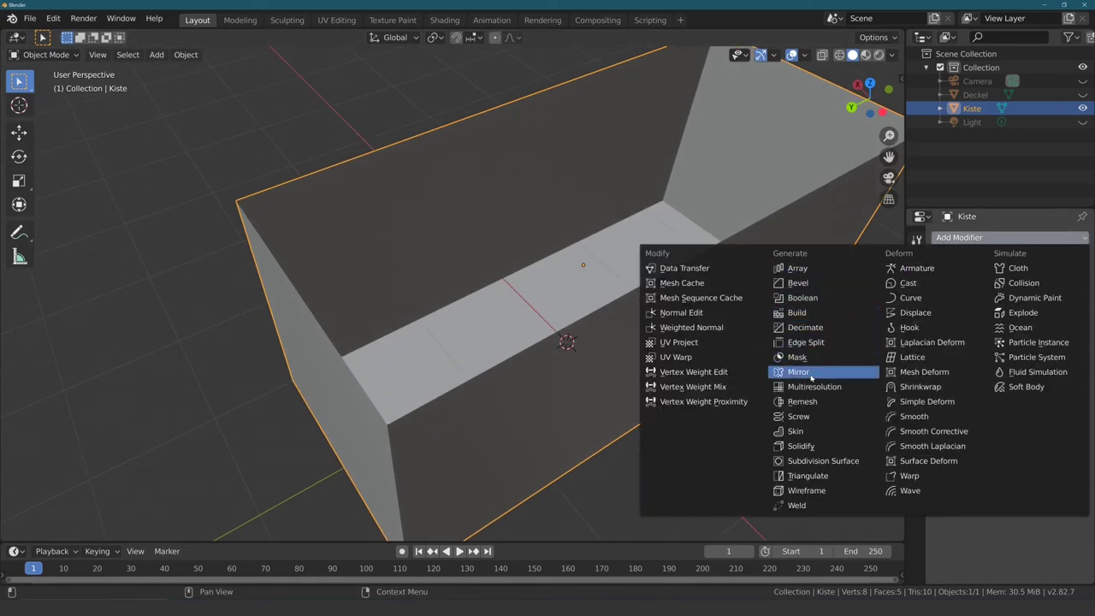
left_click(802, 446)
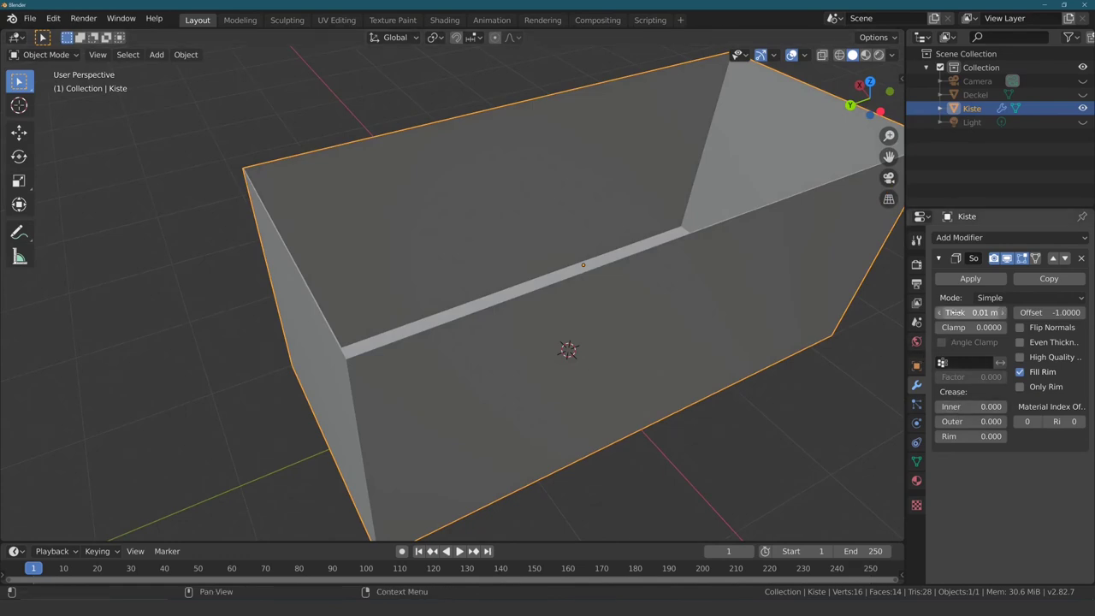
left_click_drag(983, 312, 1018, 312)
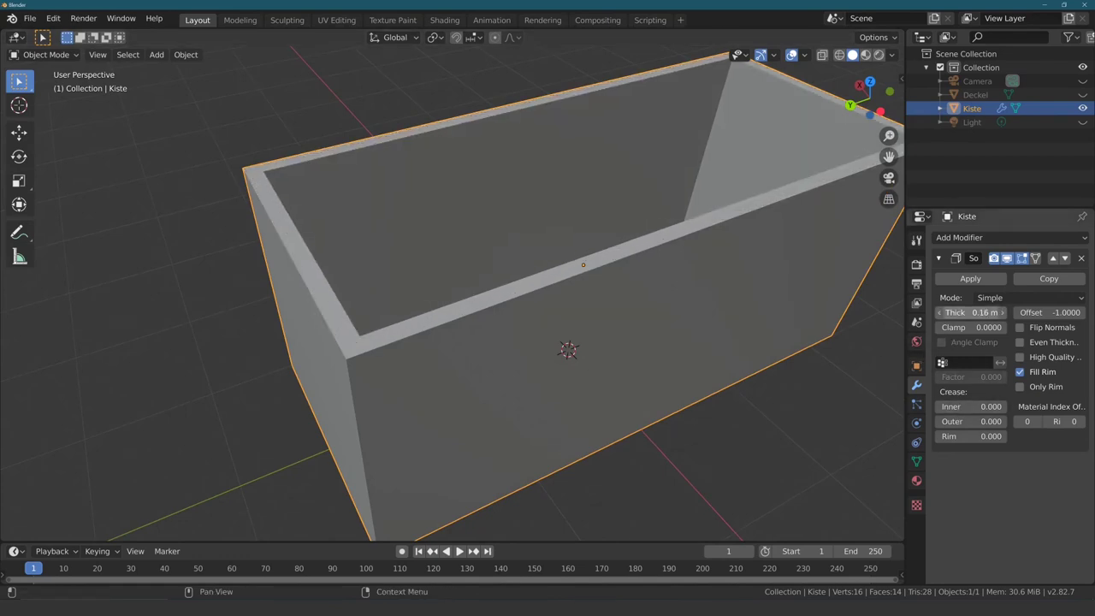
middle_click_drag(628, 282, 637, 319)
middle_click_drag(642, 298, 675, 301)
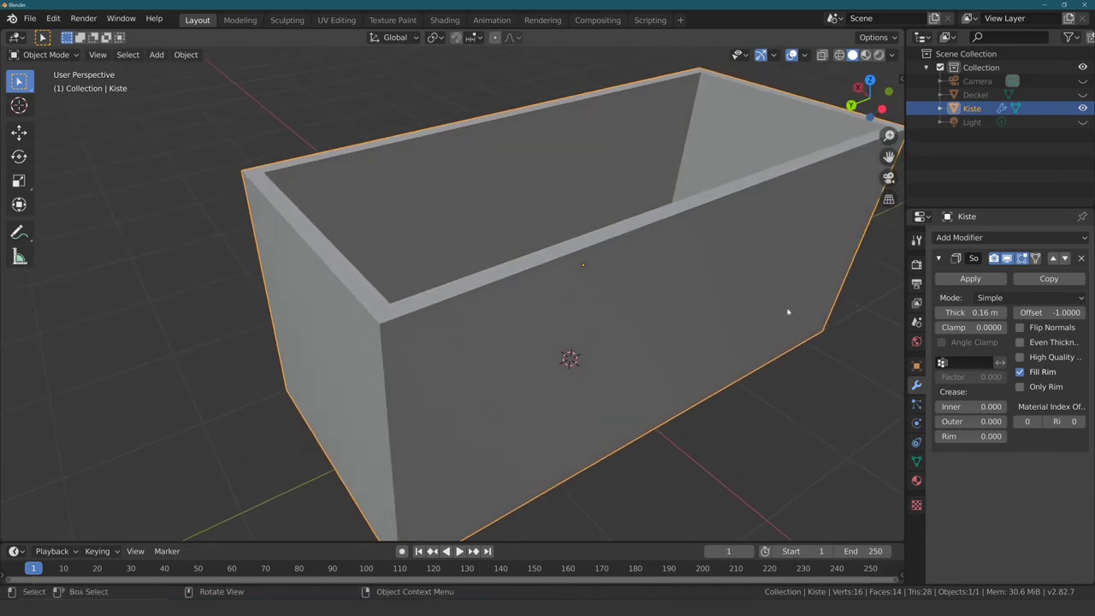
left_click(939, 258)
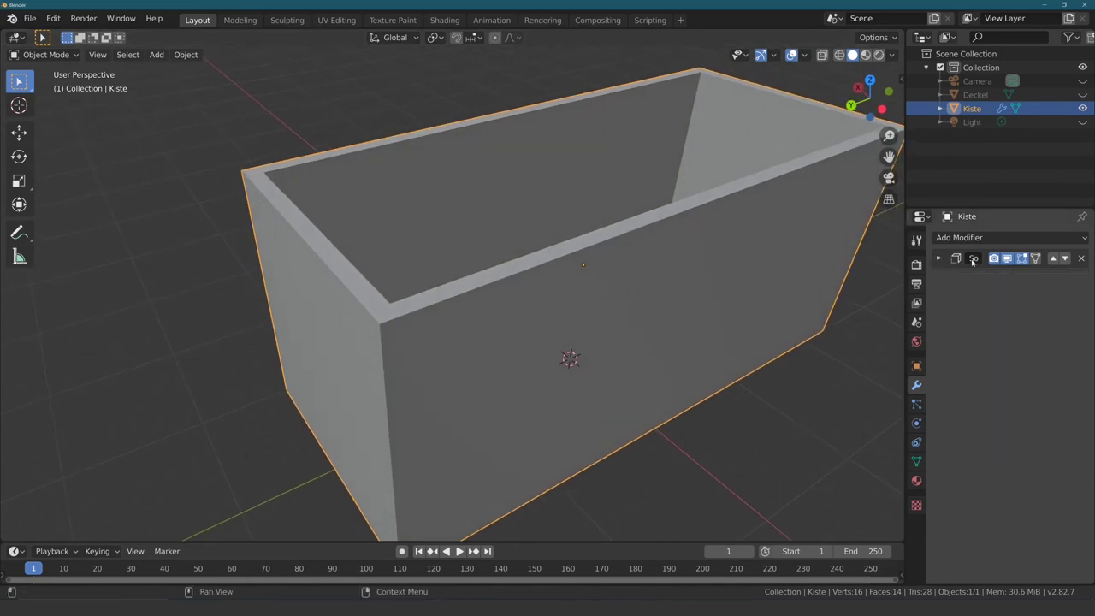
left_click(970, 238)
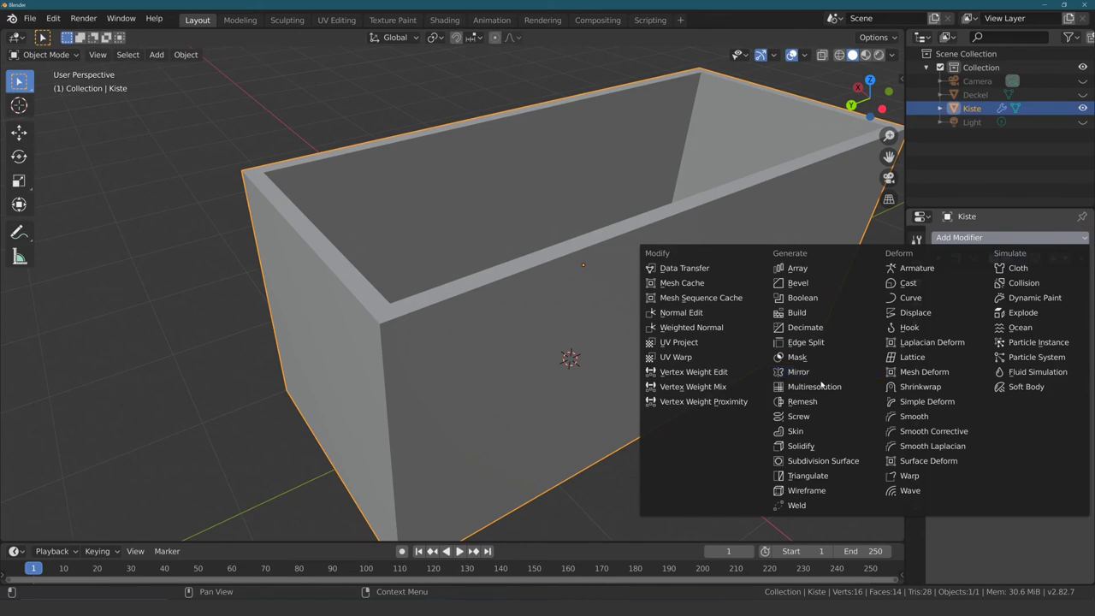
Step: Add a Bevel modifier to Kiste and move it above Solidify in the stack
left_click(803, 282)
middle_click_drag(628, 289, 591, 315)
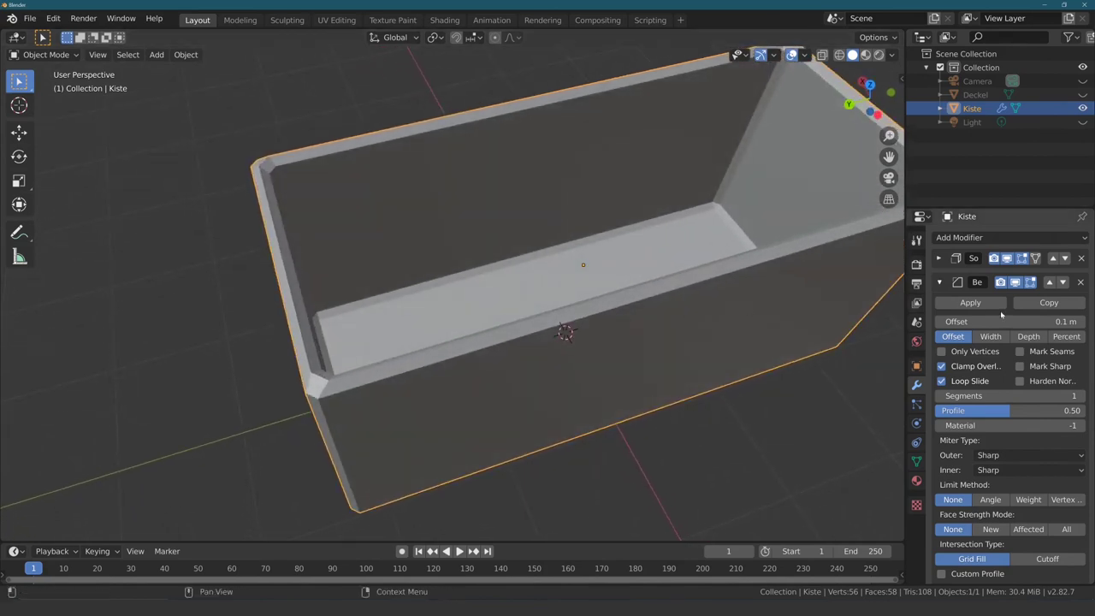
left_click(939, 282)
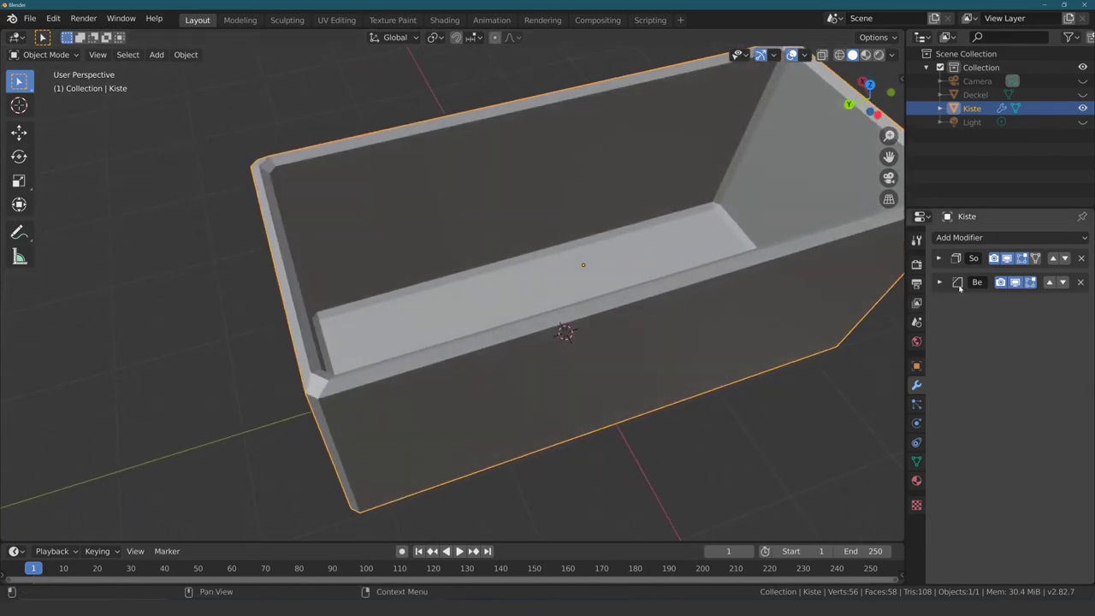
left_click(1049, 283)
middle_click_drag(598, 325, 599, 351)
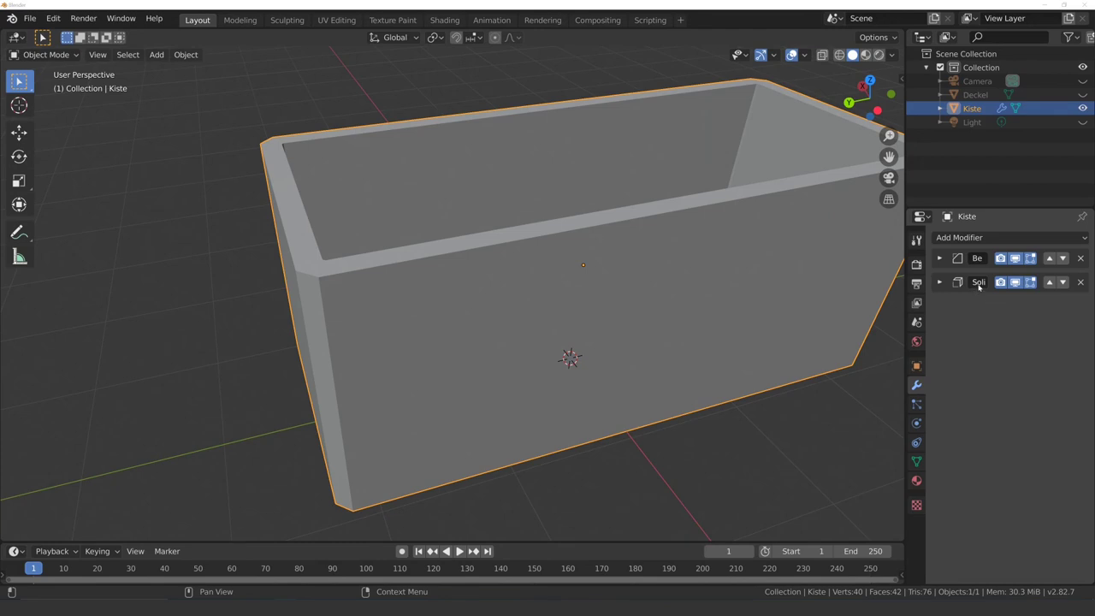
mouse_move(439, 245)
middle_mouse_down()
mouse_move(450, 237)
mouse_move(439, 247)
middle_mouse_up()
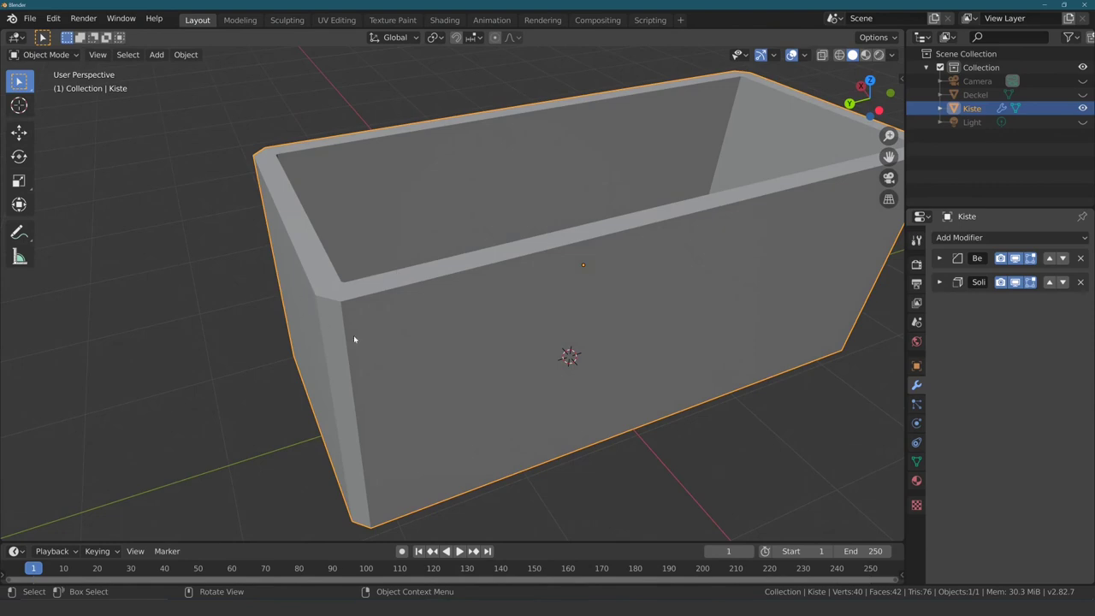
Step: Hide Kiste's Solidify modifier in the viewport and inspect the box
left_click(1014, 282)
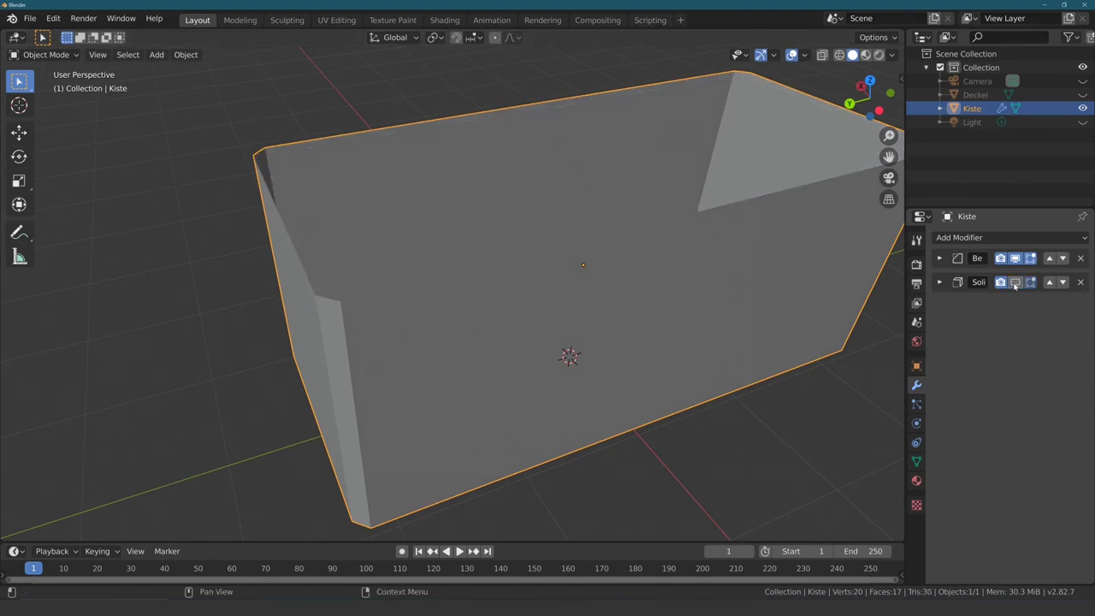
mouse_move(476, 304)
middle_mouse_down()
mouse_move(496, 249)
mouse_move(493, 205)
mouse_move(489, 249)
mouse_move(378, 173)
middle_mouse_up()
mouse_move(387, 414)
middle_mouse_down()
mouse_move(389, 354)
mouse_move(447, 147)
middle_mouse_up()
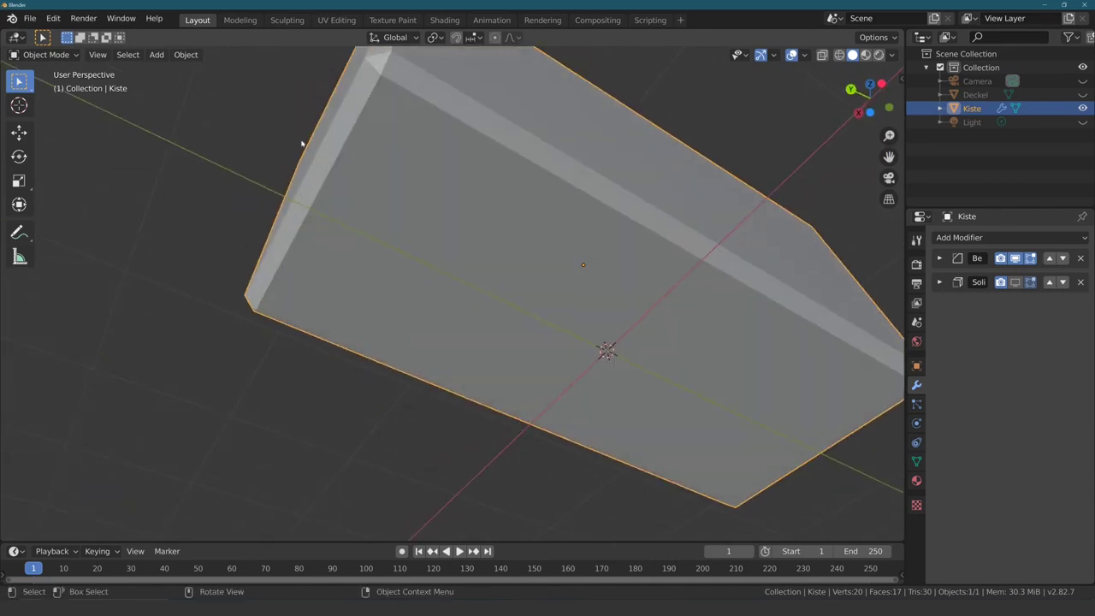
middle_click_drag(301, 143, 302, 236)
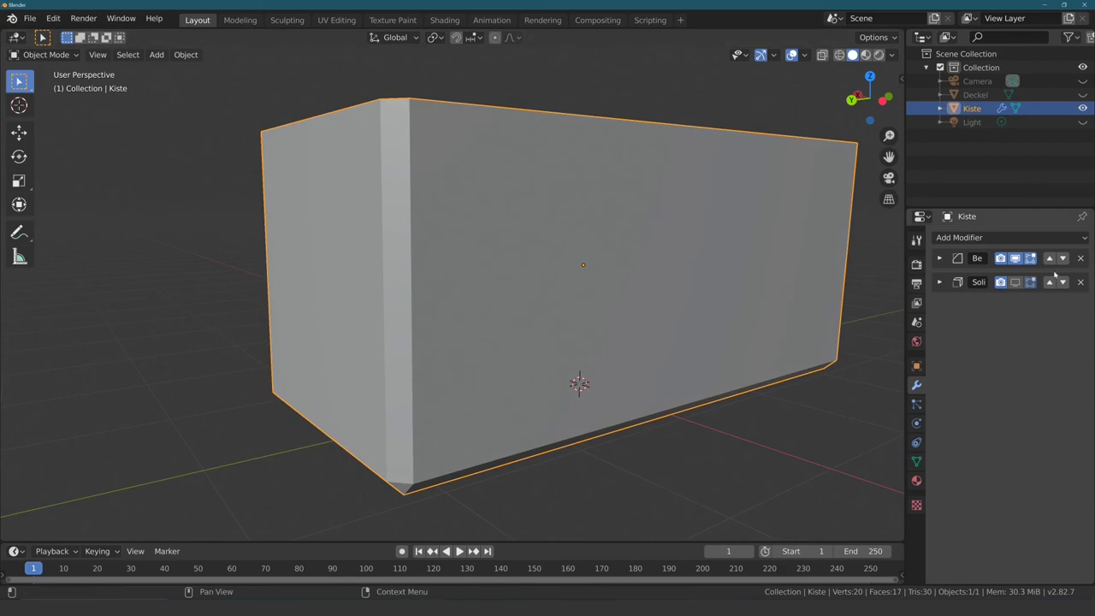
Step: Move Solidify above Bevel on Kiste and switch its viewport display on
left_click(1050, 282)
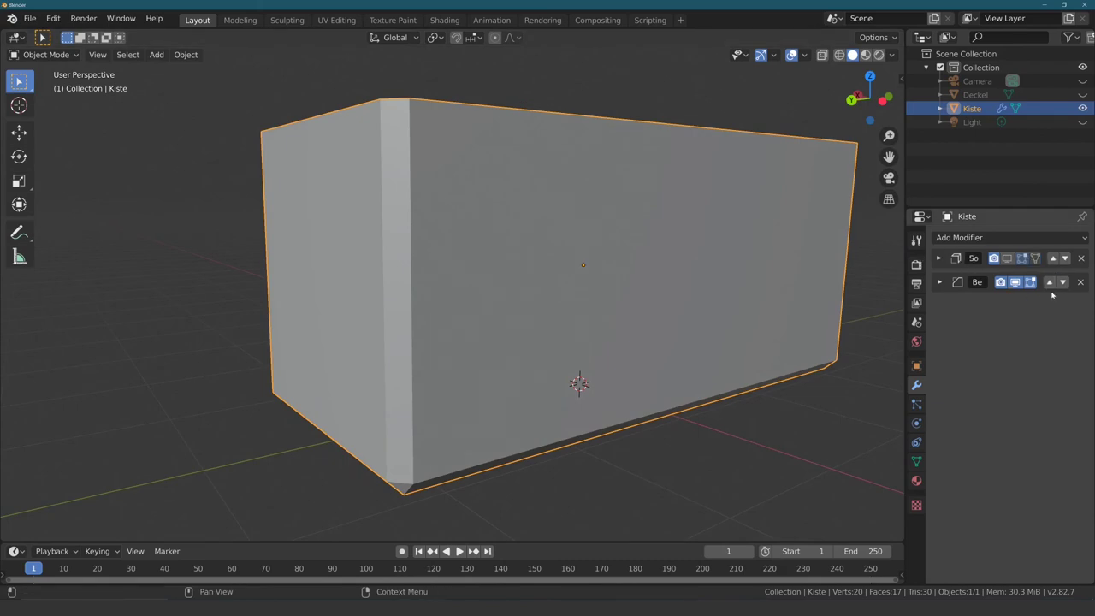
left_click(1007, 260)
left_click(1008, 260)
left_click(1007, 261)
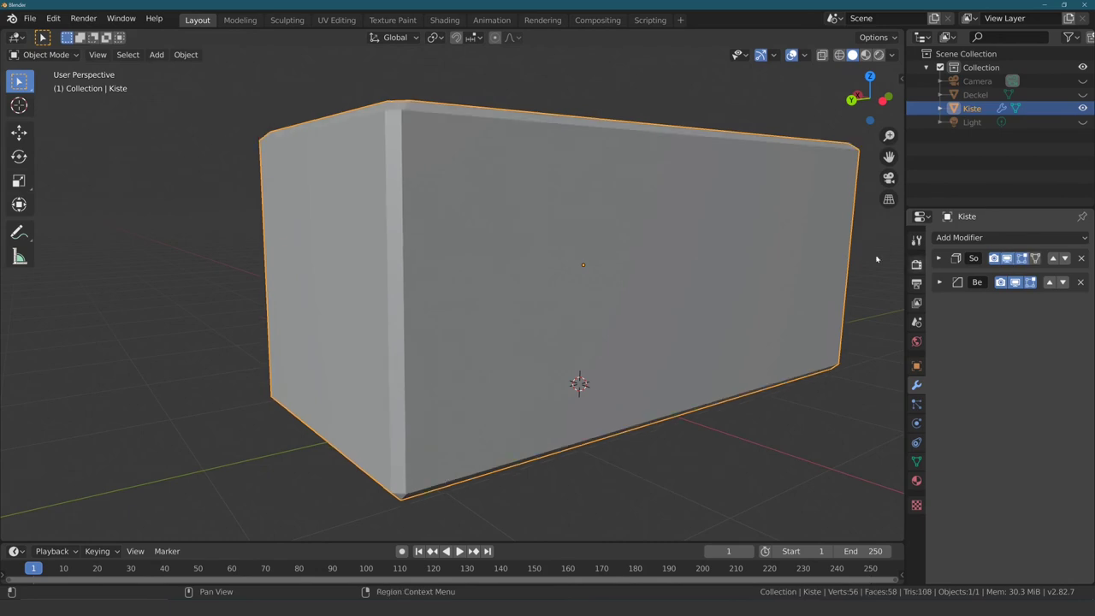
mouse_move(530, 256)
middle_mouse_down()
mouse_move(533, 232)
mouse_move(533, 248)
mouse_move(564, 214)
middle_mouse_up()
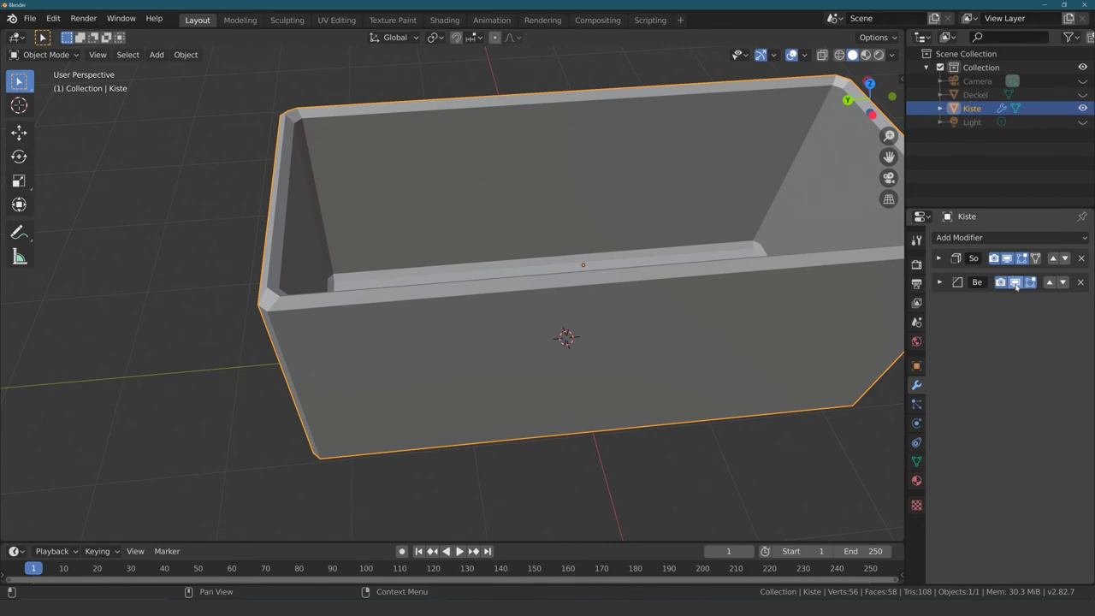
Step: Compare stack orders with Bevel hidden, then keep Solidify first with Bevel shown
left_click(1015, 283)
middle_click_drag(522, 298, 538, 281)
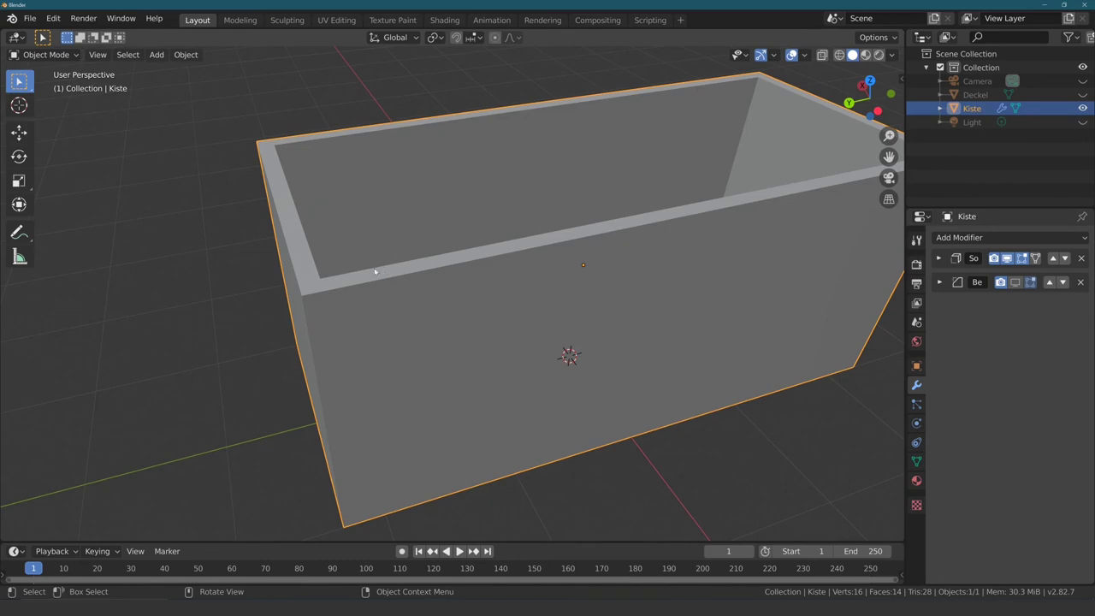
mouse_move(282, 285)
middle_mouse_down()
mouse_move(300, 247)
mouse_move(379, 254)
mouse_move(330, 248)
mouse_move(327, 224)
mouse_move(303, 398)
mouse_move(325, 276)
mouse_move(336, 344)
mouse_move(354, 308)
middle_mouse_up()
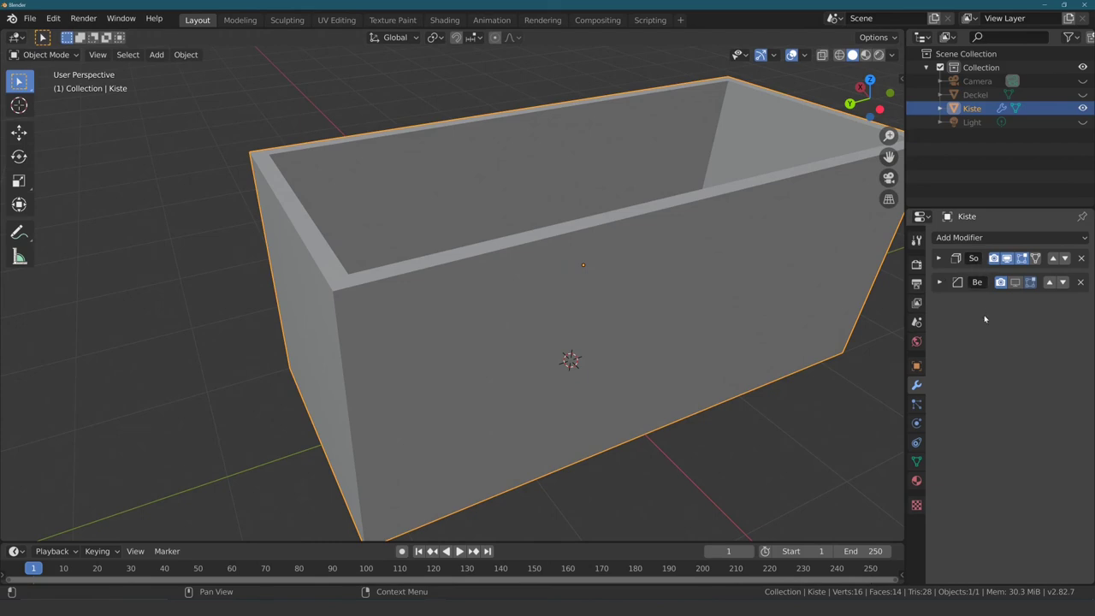
left_click(1050, 283)
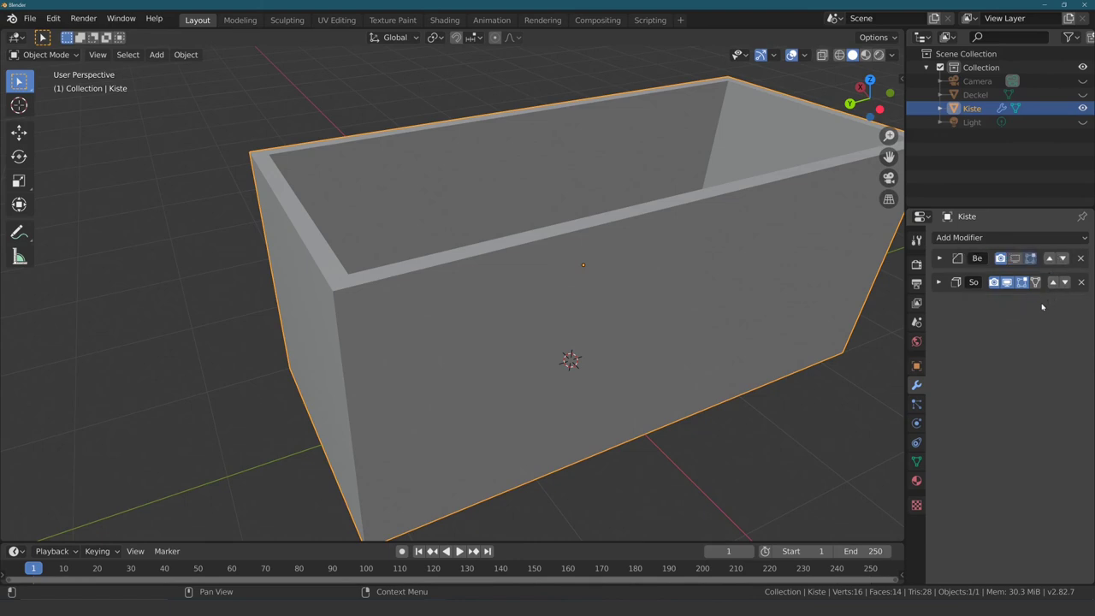
middle_click_drag(611, 302, 613, 305)
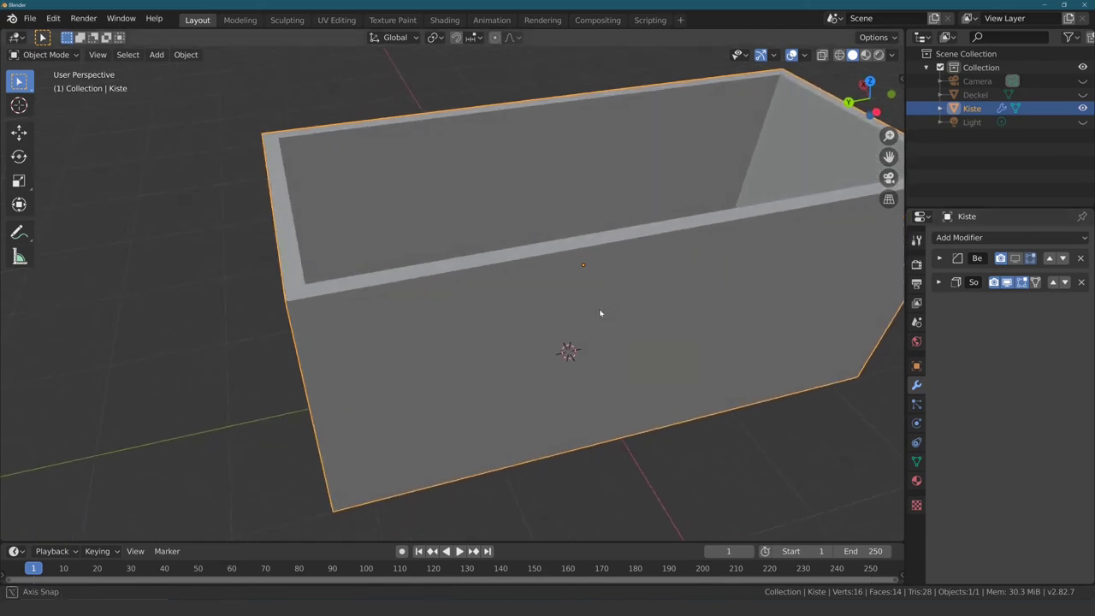
left_click(1052, 283)
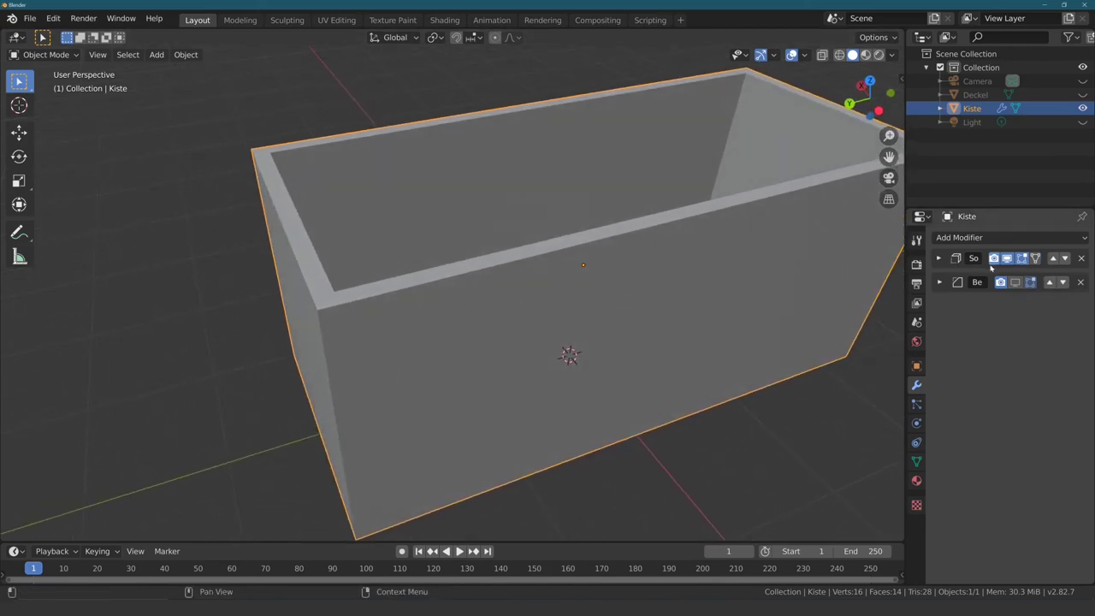
left_click(1015, 283)
middle_click_drag(490, 325, 513, 299)
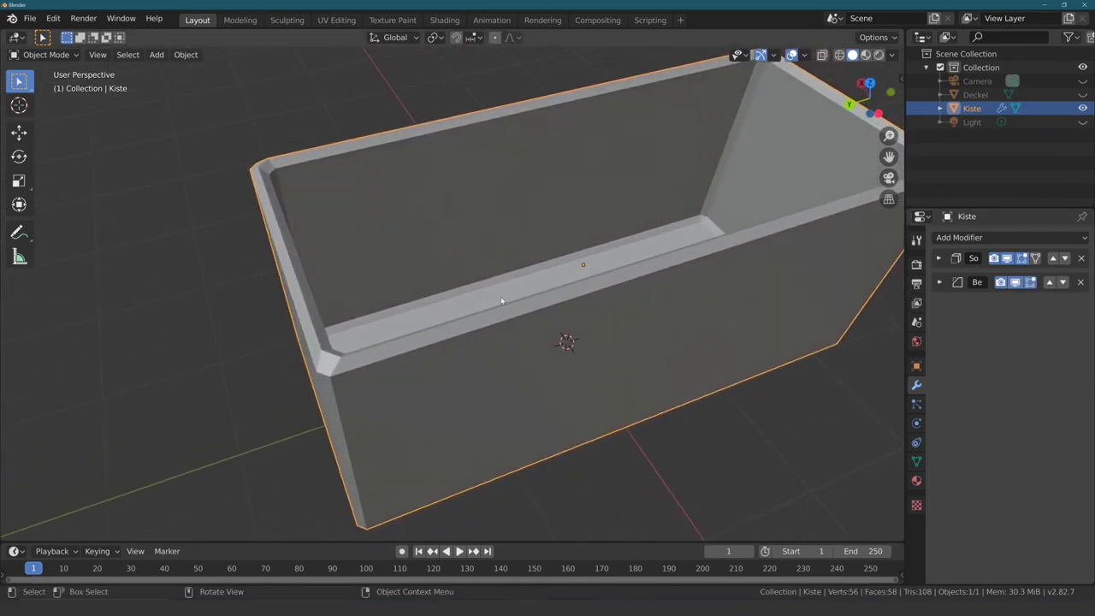
Step: Reduce Kiste's Bevel offset to 0.02 m and inspect the box corners
left_click(940, 283)
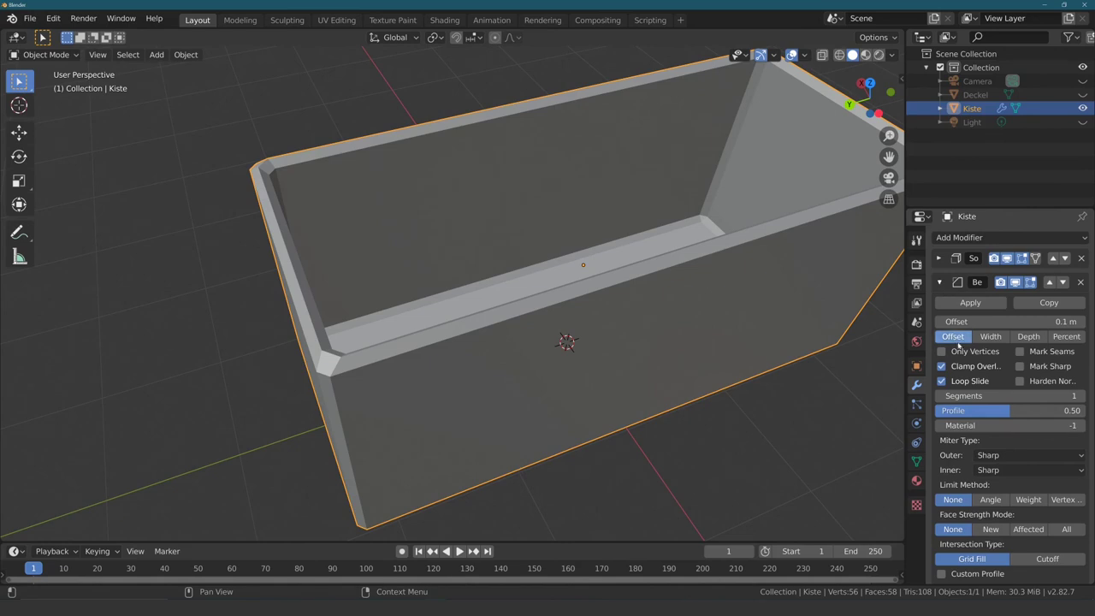
middle_click_drag(806, 371, 655, 356)
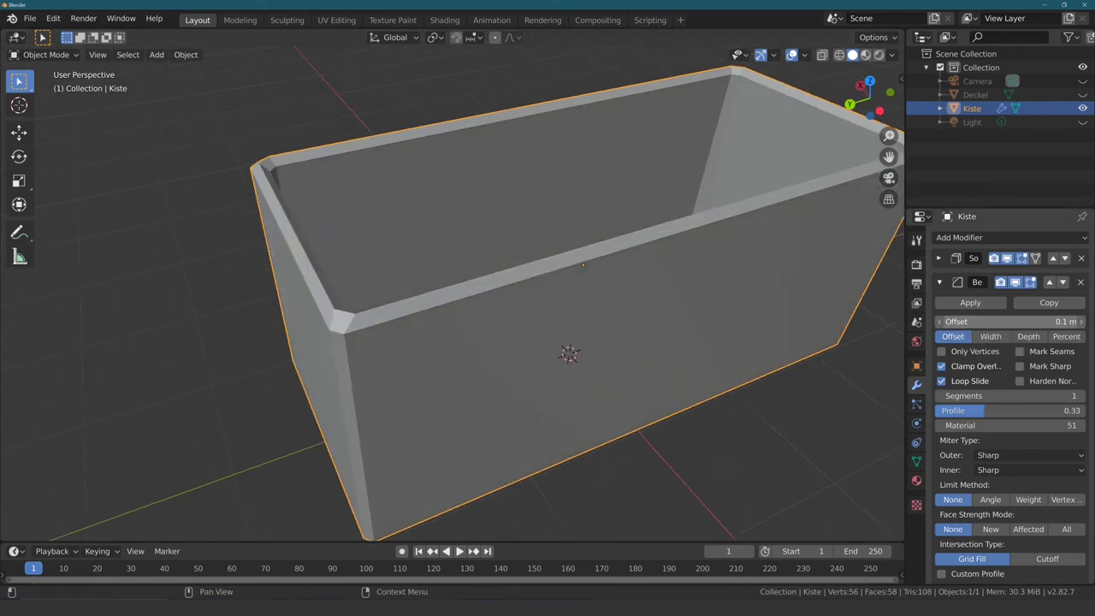
left_click_drag(1009, 320, 983, 321)
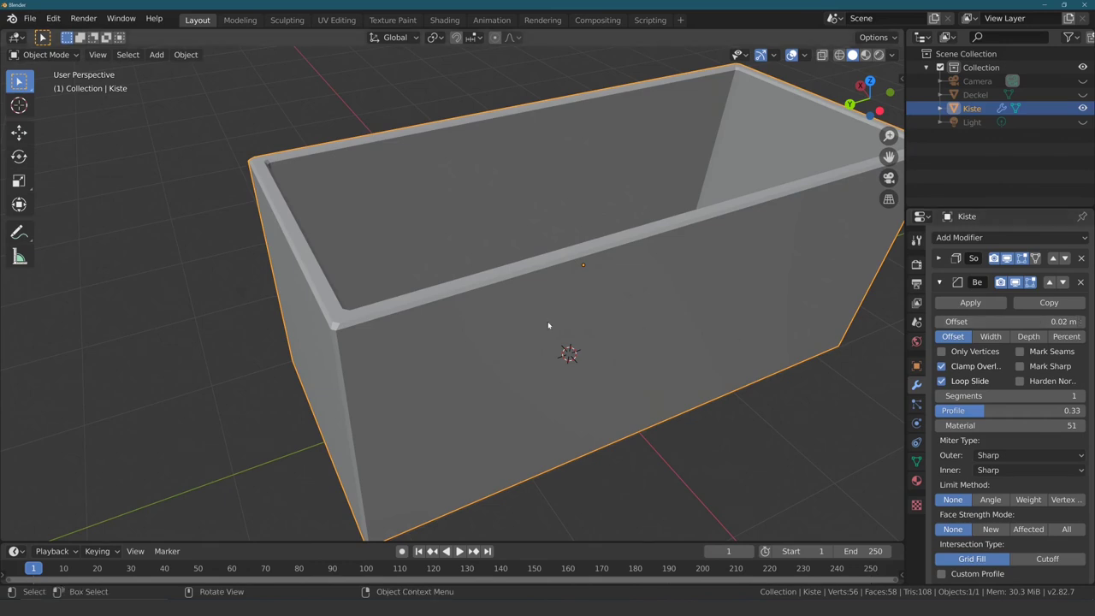
middle_click_drag(547, 325, 516, 335)
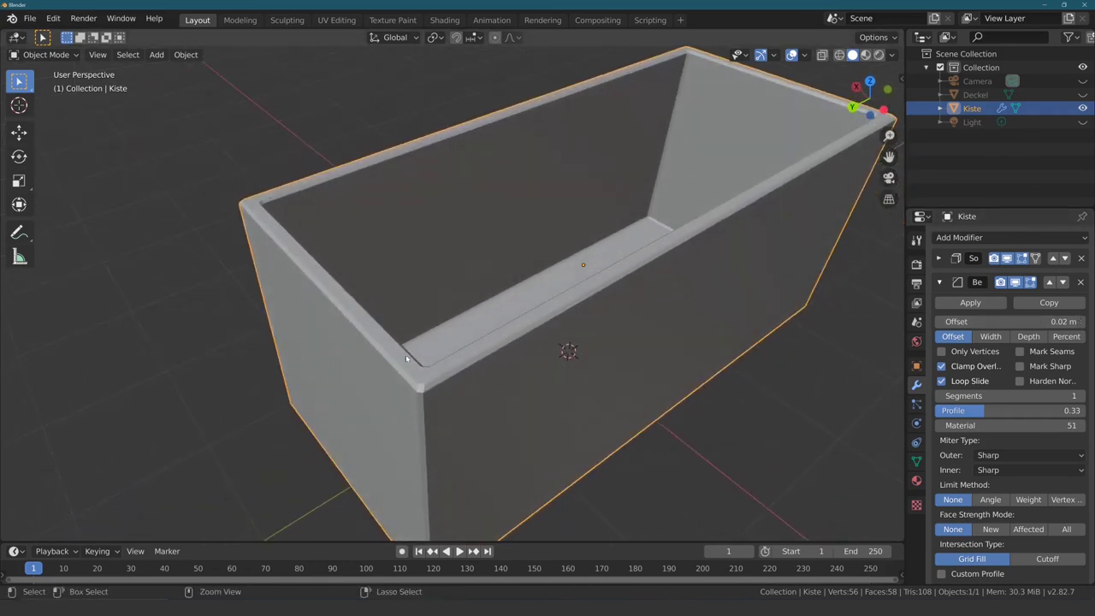
scroll(413, 326, "up", 5)
mouse_move(392, 378)
middle_mouse_down()
mouse_move(401, 349)
mouse_move(384, 361)
middle_mouse_up()
scroll(384, 362, "up", 3)
scroll(391, 333, "up", 2)
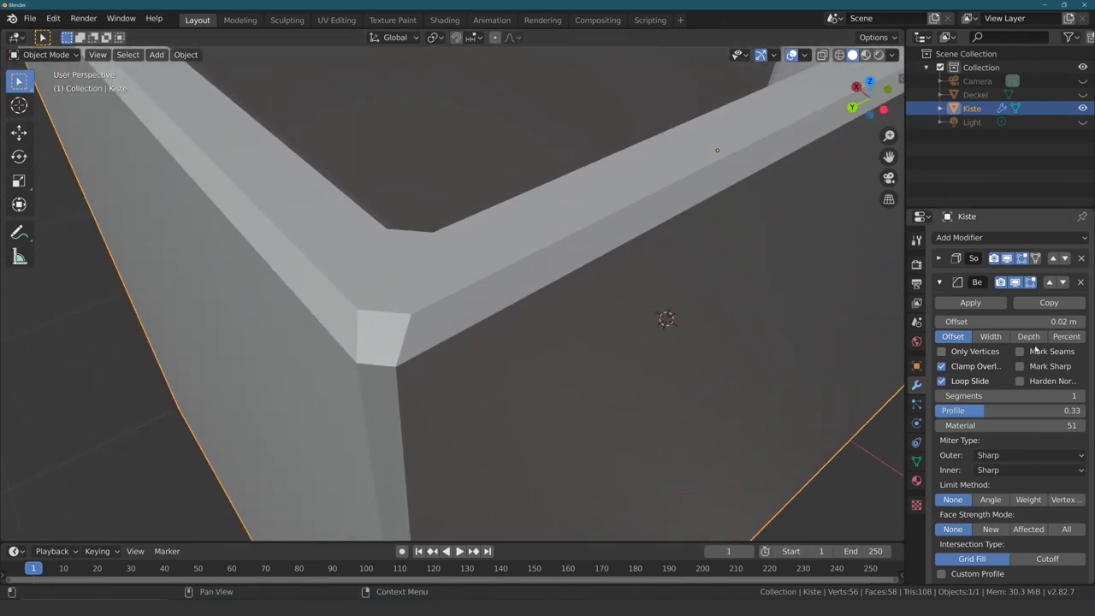
Step: Try larger bevel offsets, then settle on 0.008 m and check the edges
left_click_drag(1009, 321, 1048, 321)
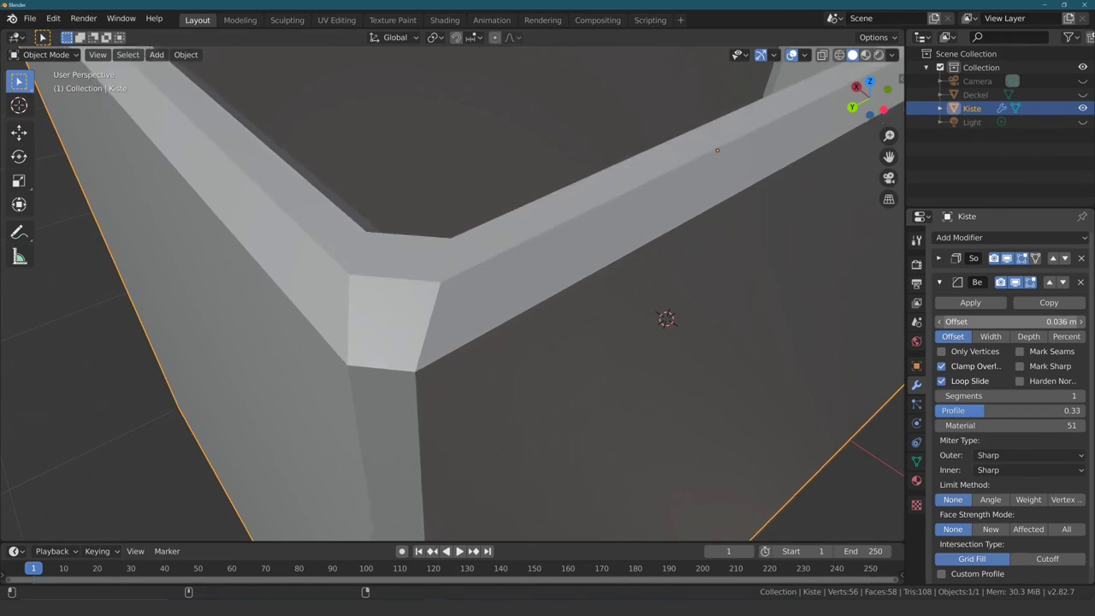
mouse_move(1047, 322)
left_mouse_down()
mouse_move(1069, 322)
mouse_move(1039, 321)
left_mouse_up()
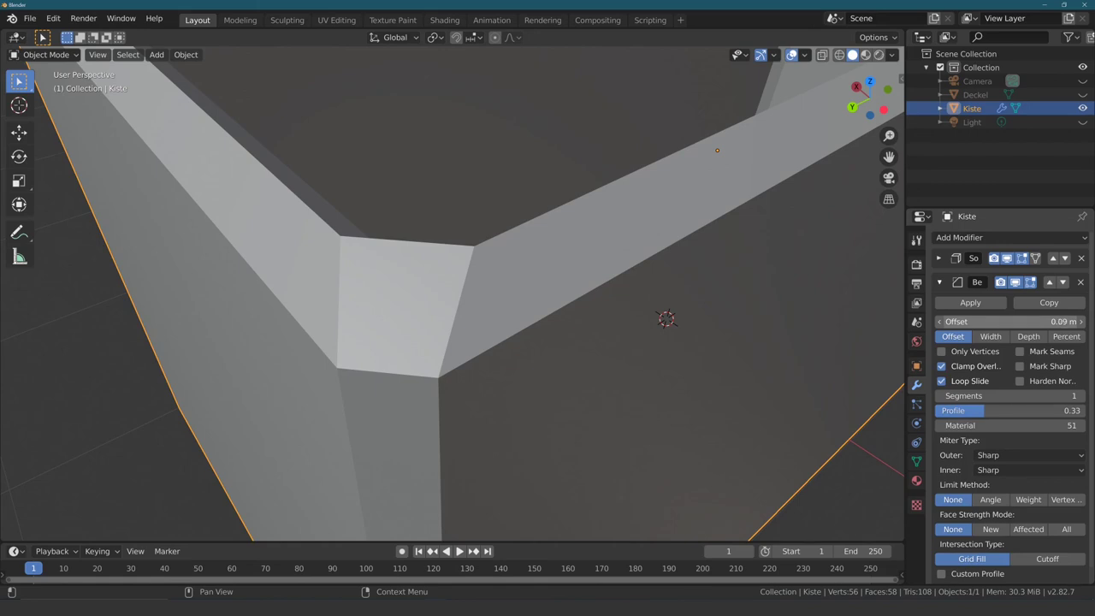
left_click_drag(1039, 322, 996, 321)
scroll(860, 307, "down", 3)
scroll(860, 307, "down", 3)
scroll(630, 295, "up", 3)
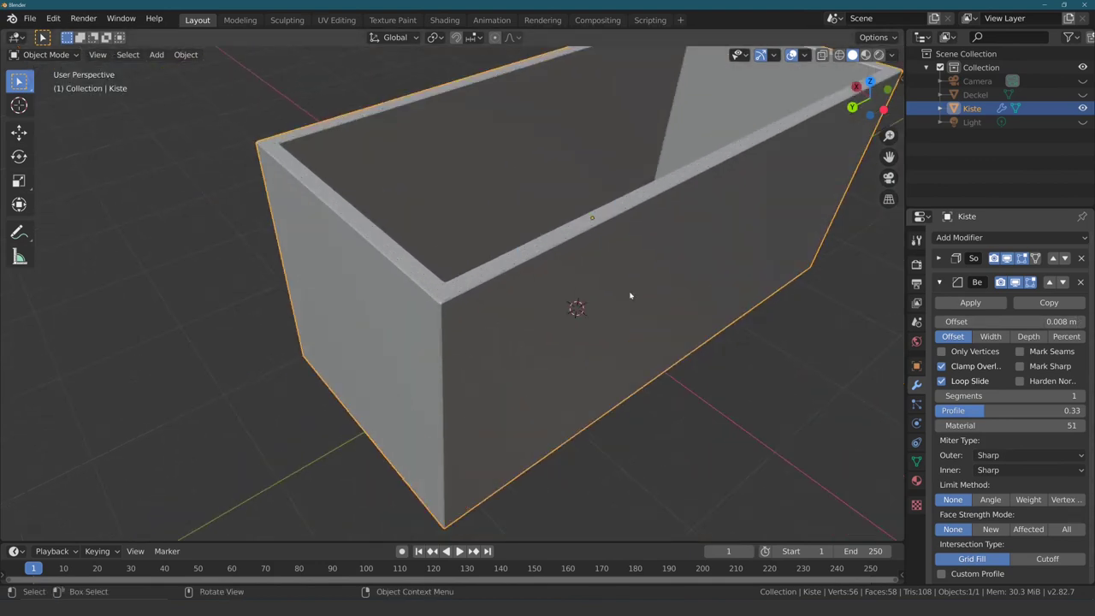
mouse_move(630, 296)
middle_mouse_down()
mouse_move(623, 310)
mouse_move(587, 318)
mouse_move(640, 308)
mouse_move(509, 305)
middle_mouse_up()
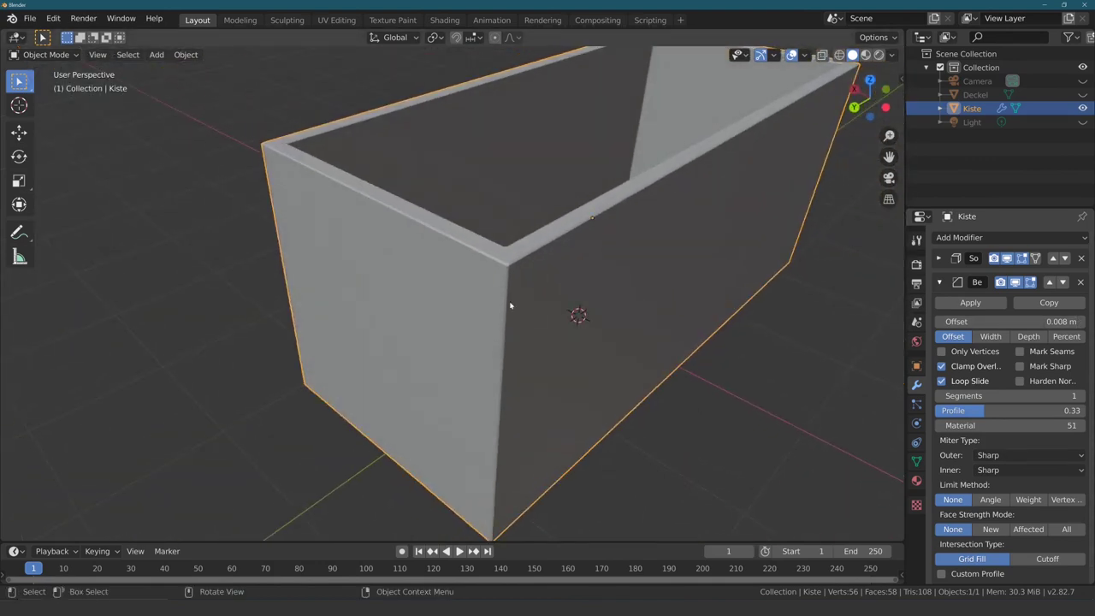
scroll(471, 300, "up", 4)
scroll(472, 299, "down", 4)
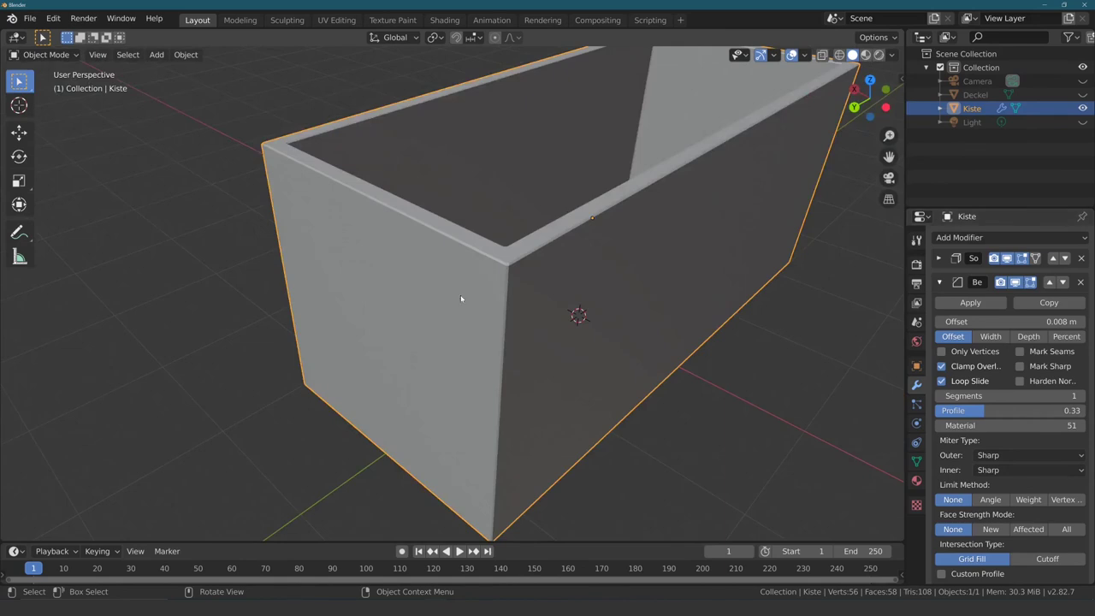
Step: Shade Kiste smooth, toggling the Bevel display off and on to compare, leaving it on
right_click(459, 299)
left_click(458, 299)
middle_click_drag(474, 296, 472, 296)
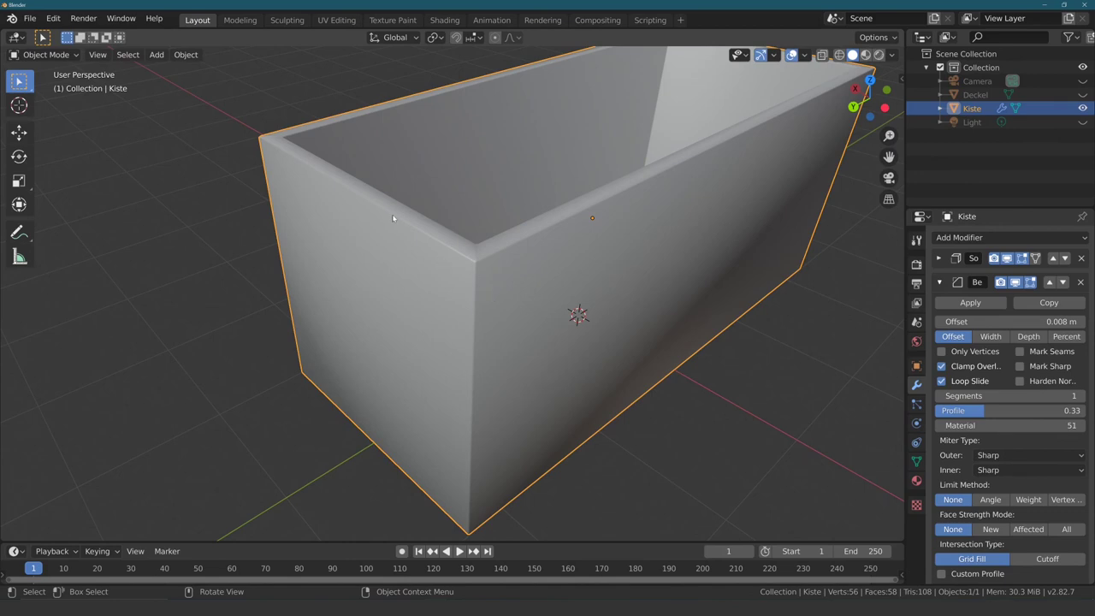
left_click(1015, 282)
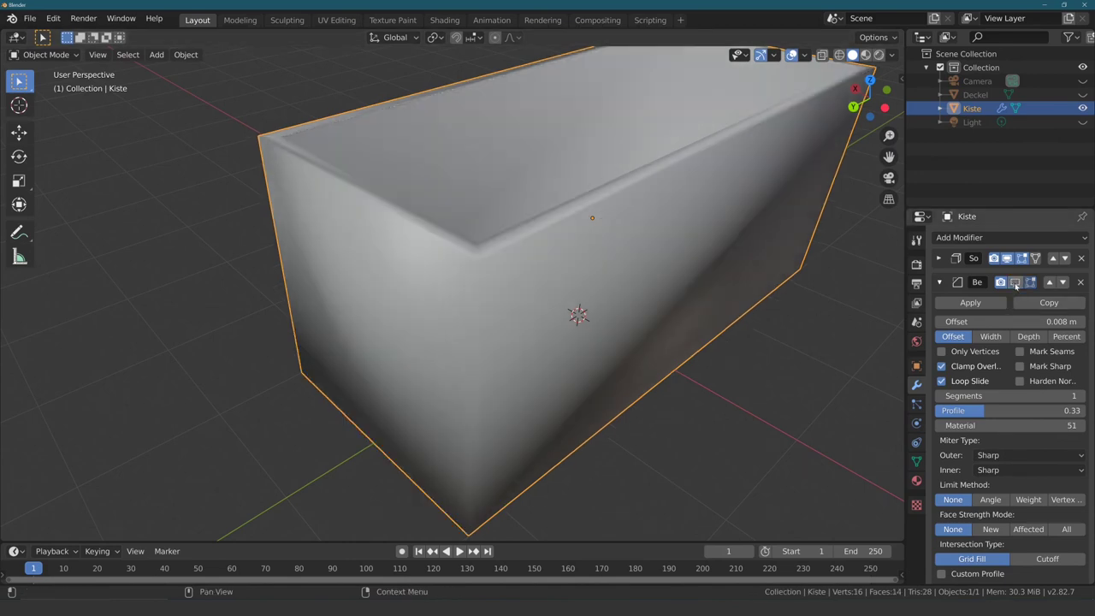
left_click(1015, 283)
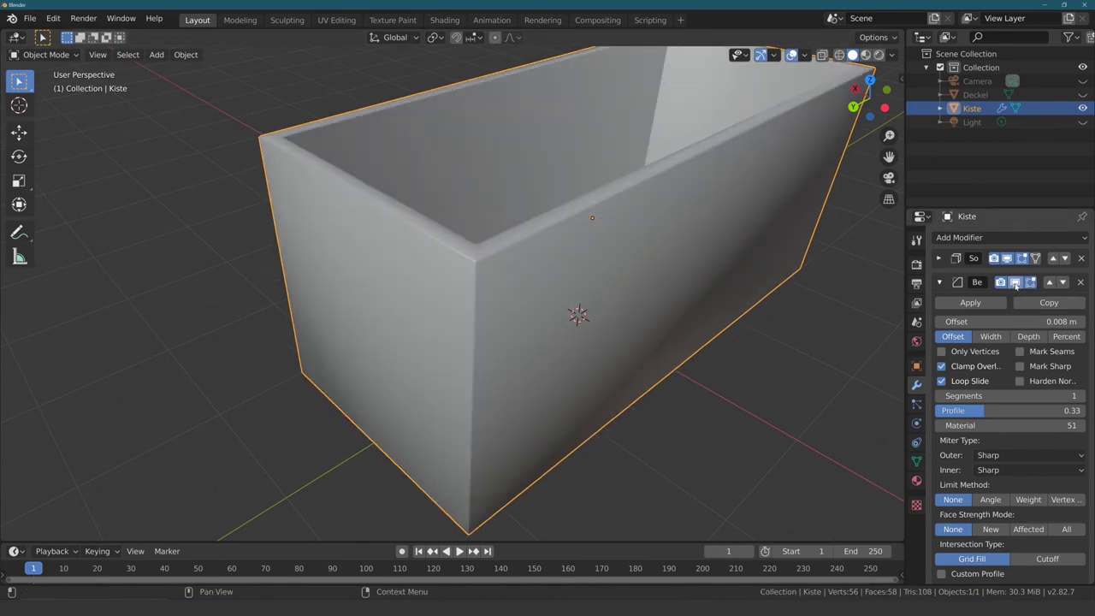
left_click(1015, 283)
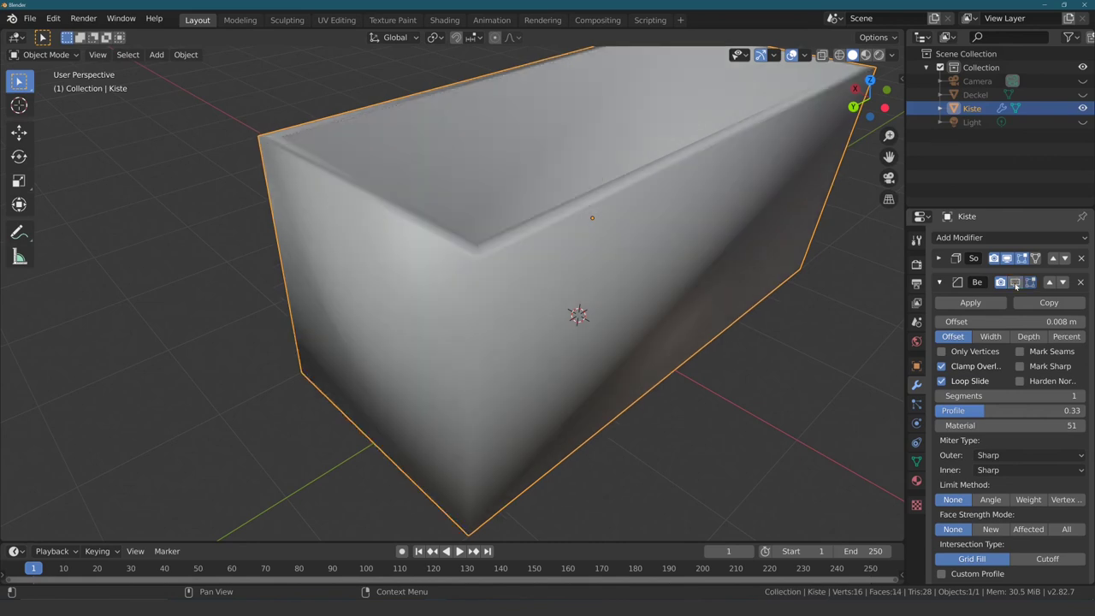
left_click(1015, 283)
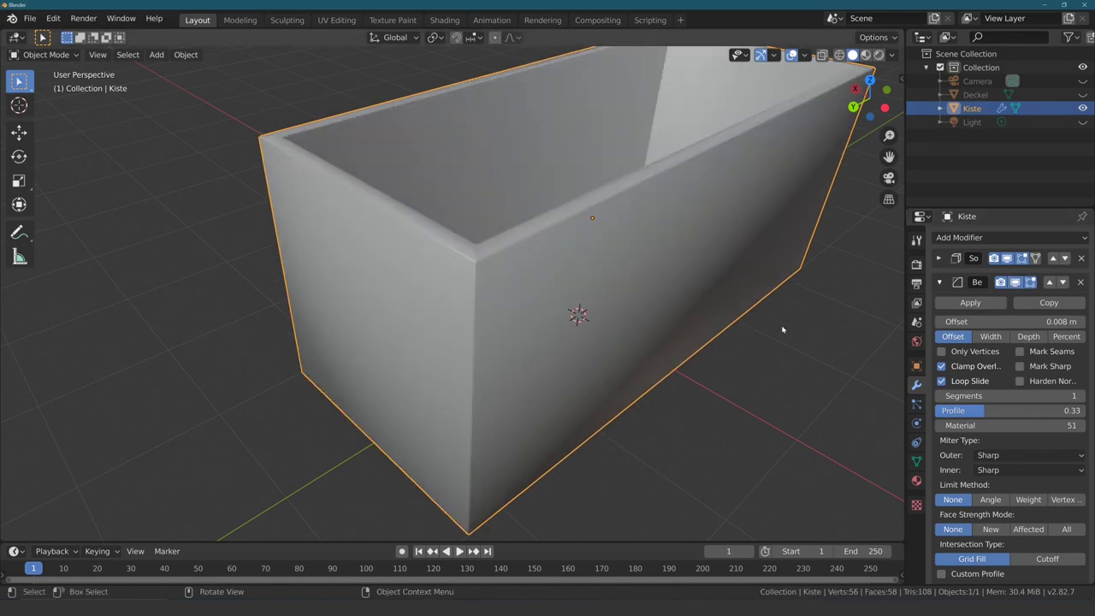